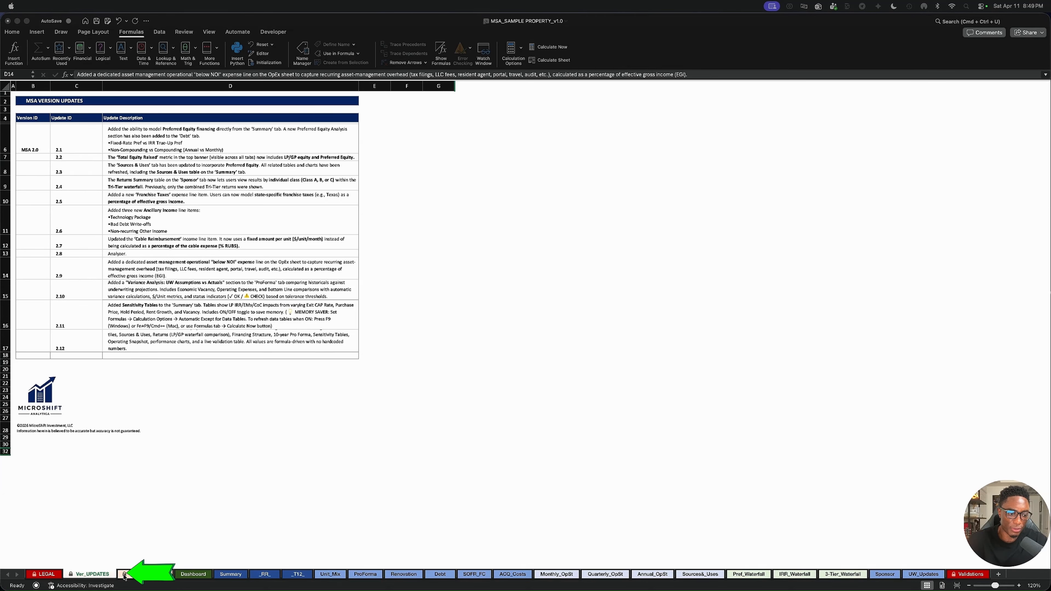
# Open the INSTRUCTIONS sheet and review its color legend, step-by-step workflow table and section notes.
pyautogui.click(140, 578)
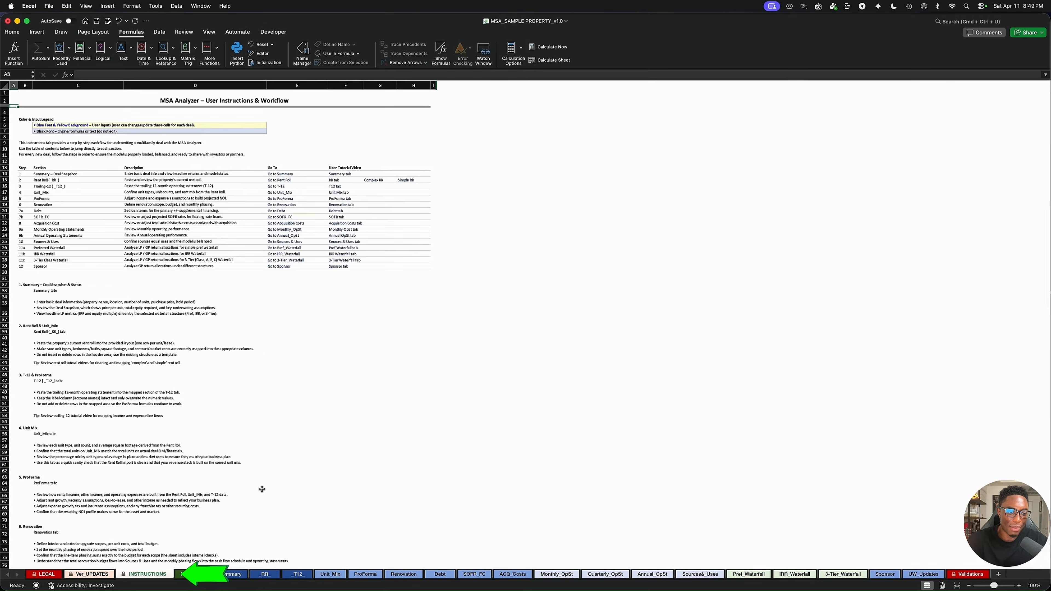
pyautogui.scroll(-3, 261, 488)
pyautogui.scroll(3, 263, 489)
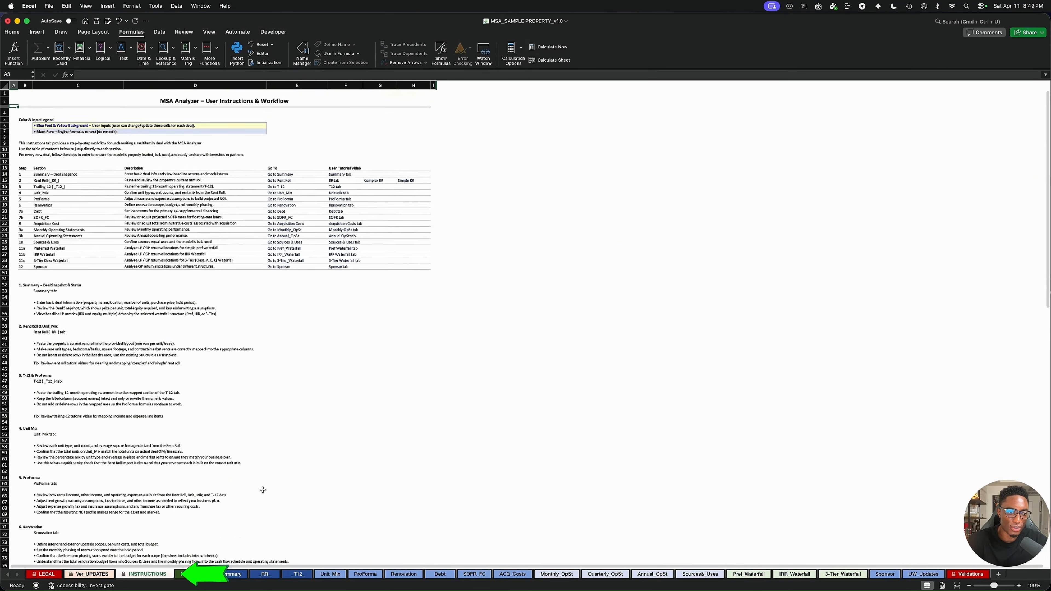
pyautogui.scroll(-5, 264, 491)
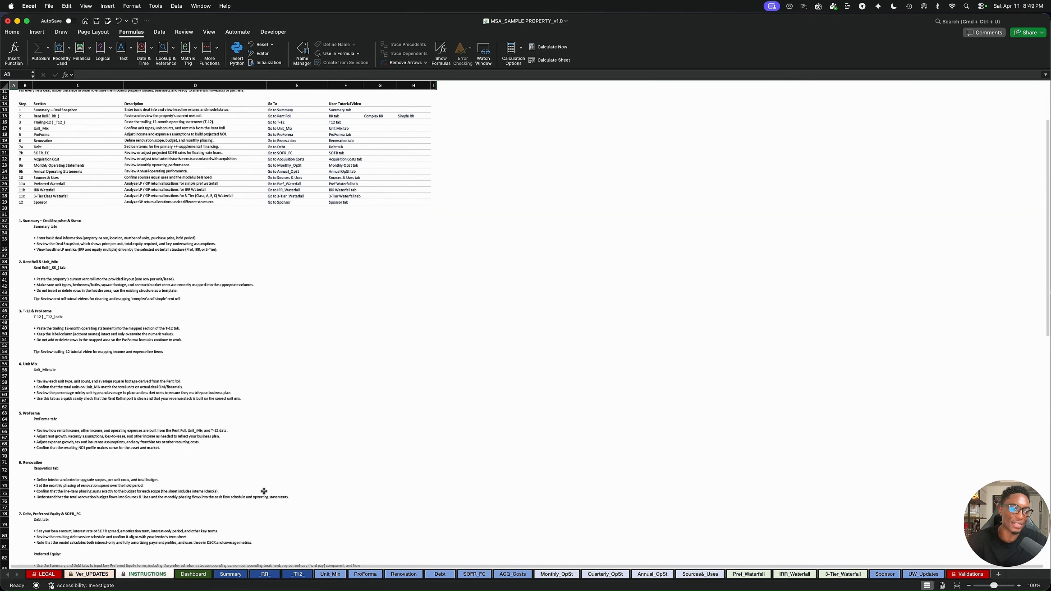
pyautogui.scroll(-1, 264, 491)
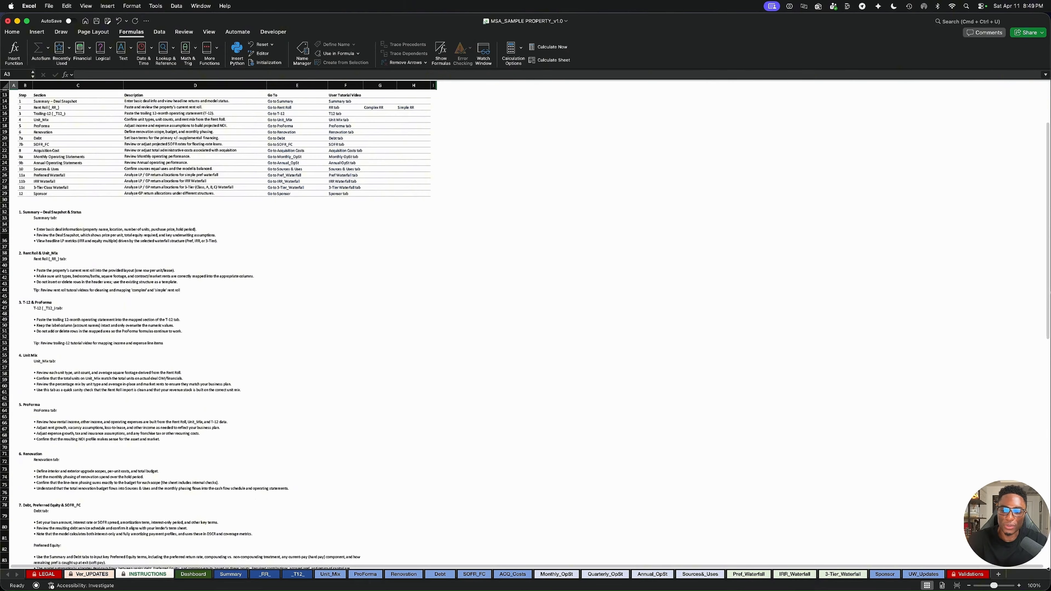
pyautogui.click(1018, 586)
pyautogui.scroll(5, 512, 361)
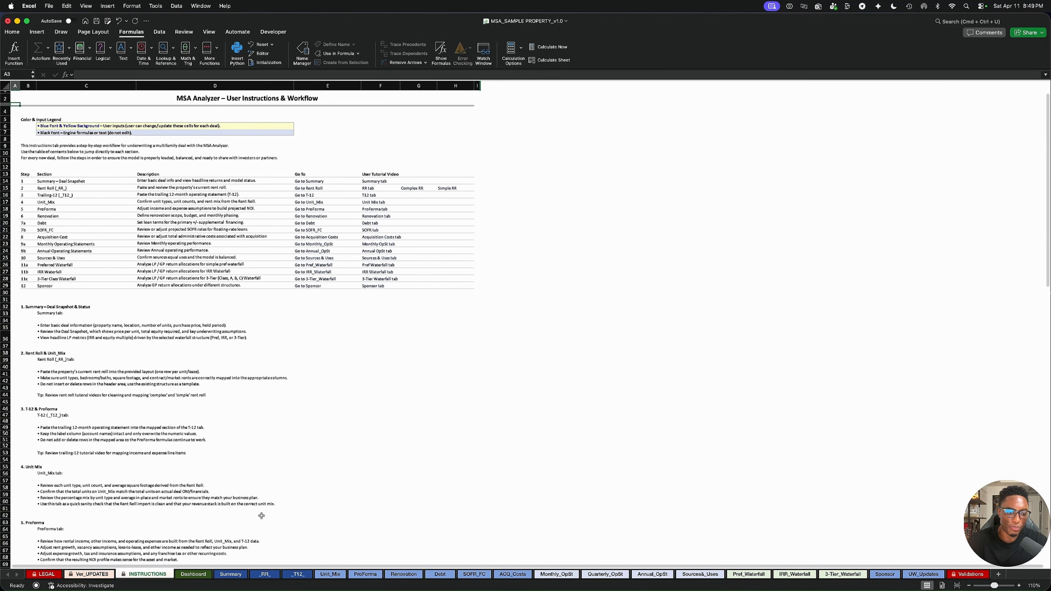
# Compare the Dashboard sheet with the Summary sheet, then review the Dashboard's metrics, charts and sensitivity tables.
pyautogui.click(194, 573)
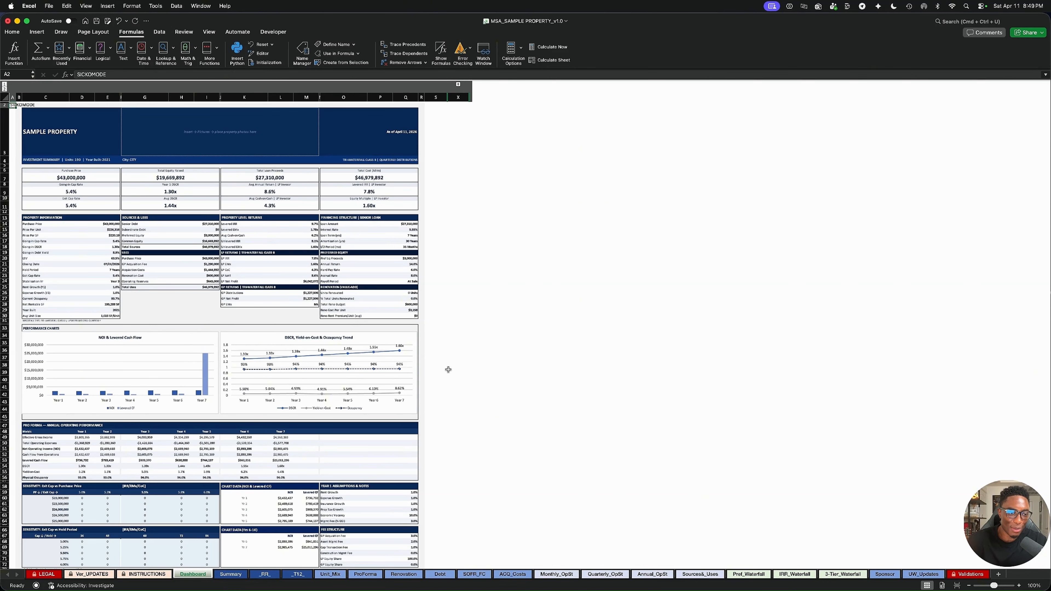
pyautogui.click(231, 574)
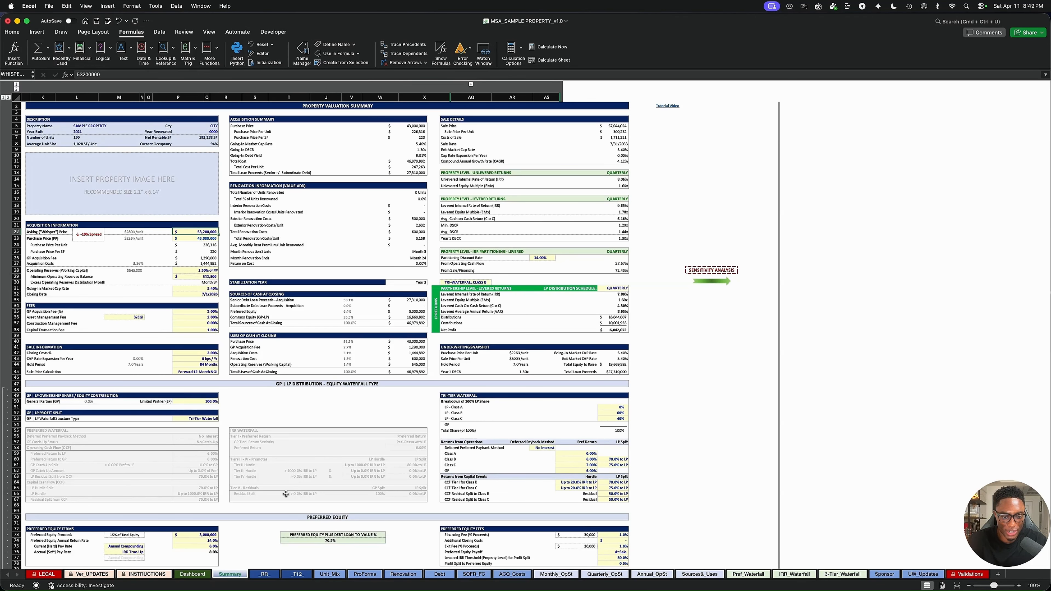
pyautogui.click(185, 574)
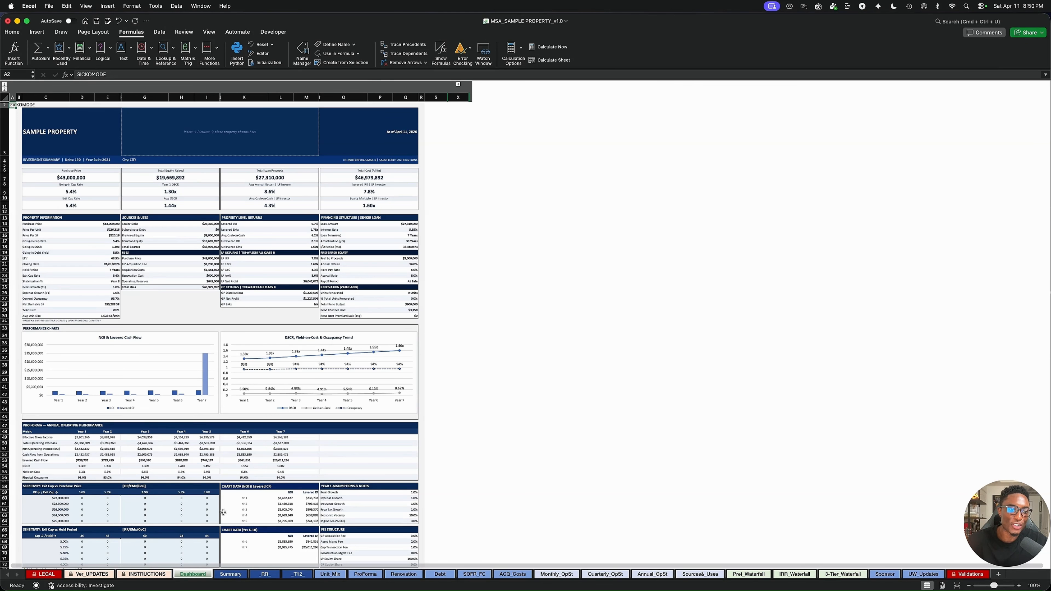
pyautogui.scroll(-5, 224, 512)
pyautogui.scroll(3, 236, 511)
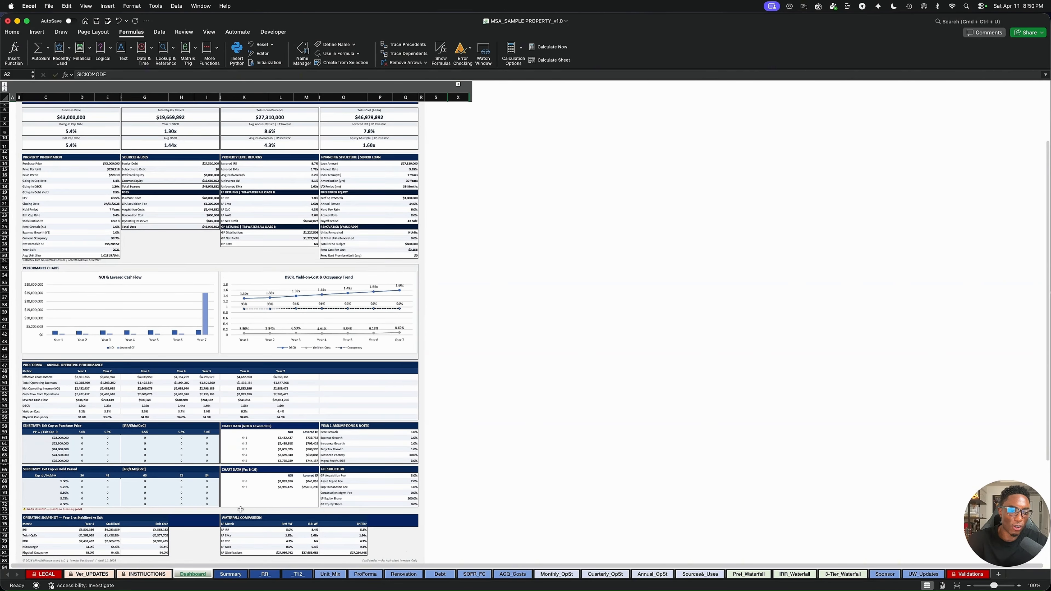
pyautogui.scroll(1, 240, 509)
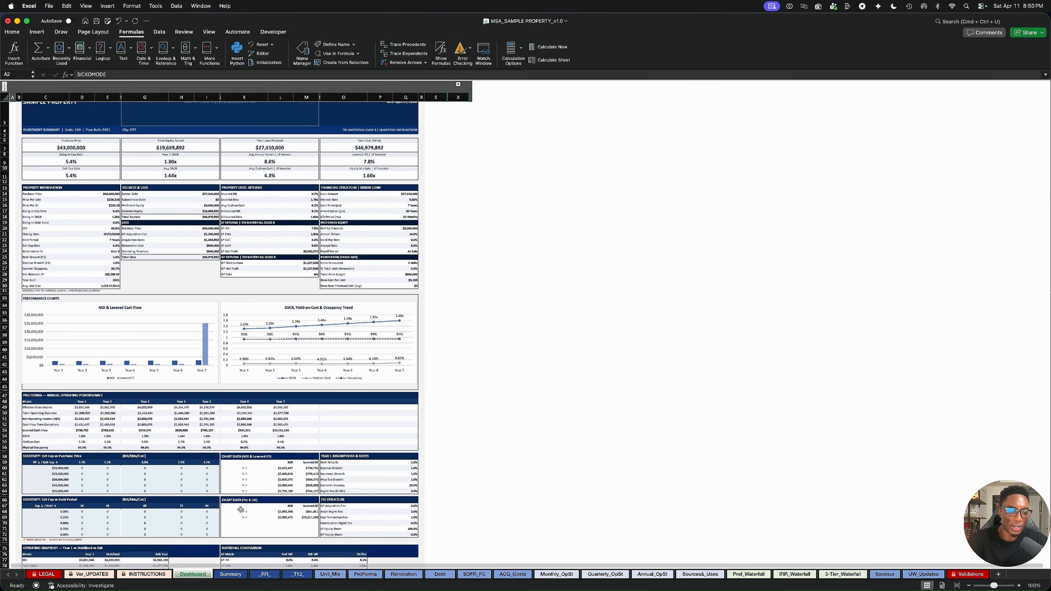
pyautogui.scroll(3, 241, 509)
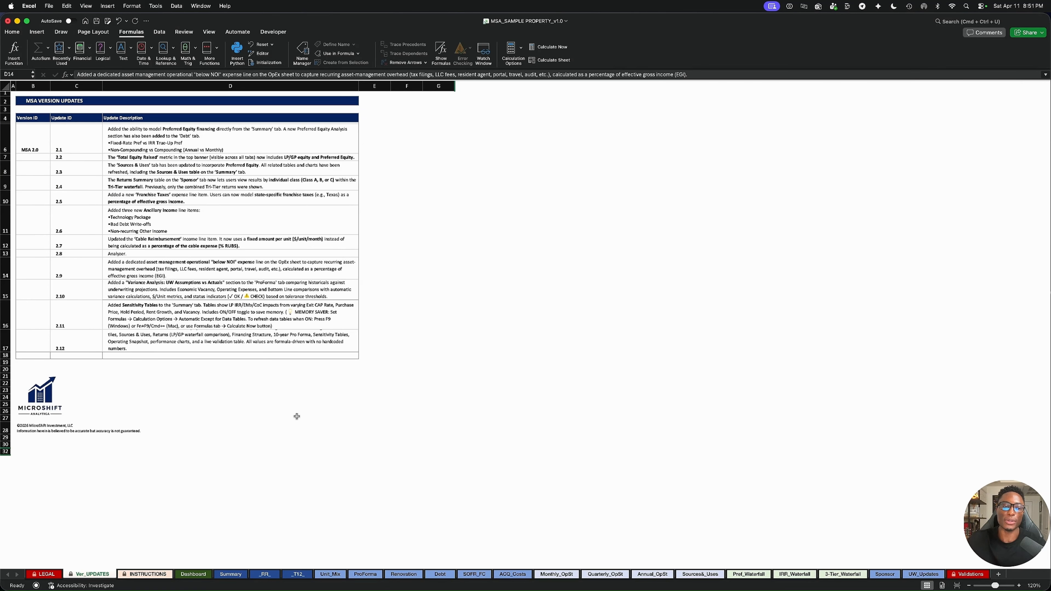
# Open the Summary sheet and review it from the acquisition information down to the waterfall comparison chart.
pyautogui.click(239, 577)
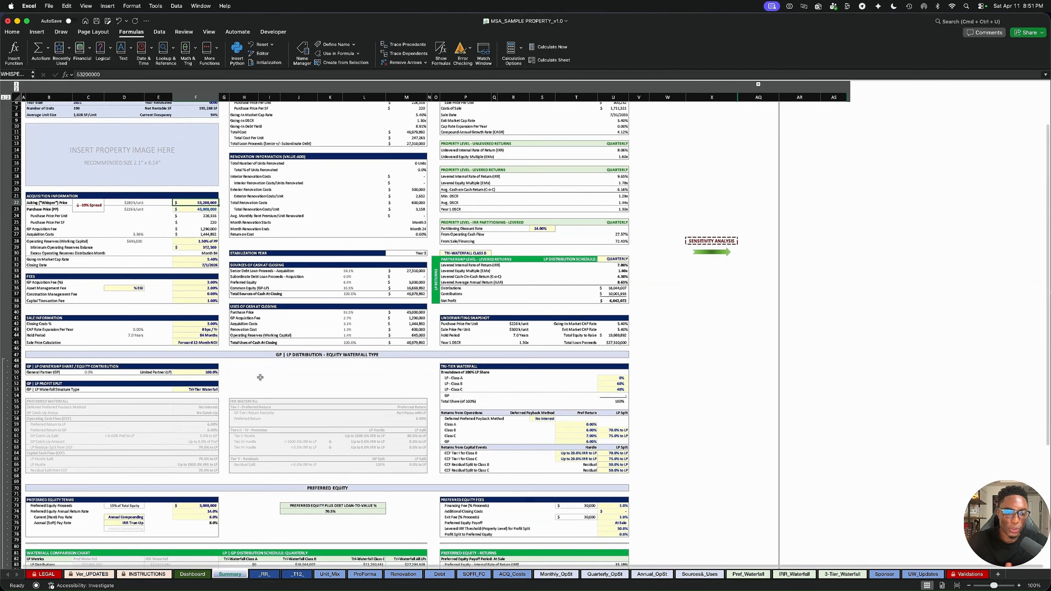
pyautogui.scroll(-5, 260, 377)
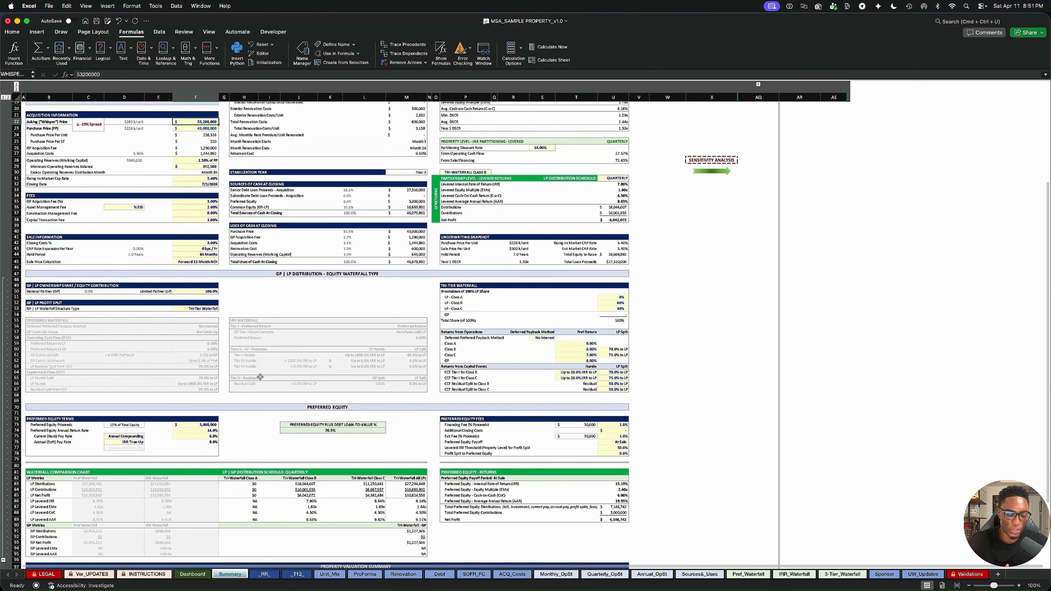
pyautogui.scroll(-5, 260, 377)
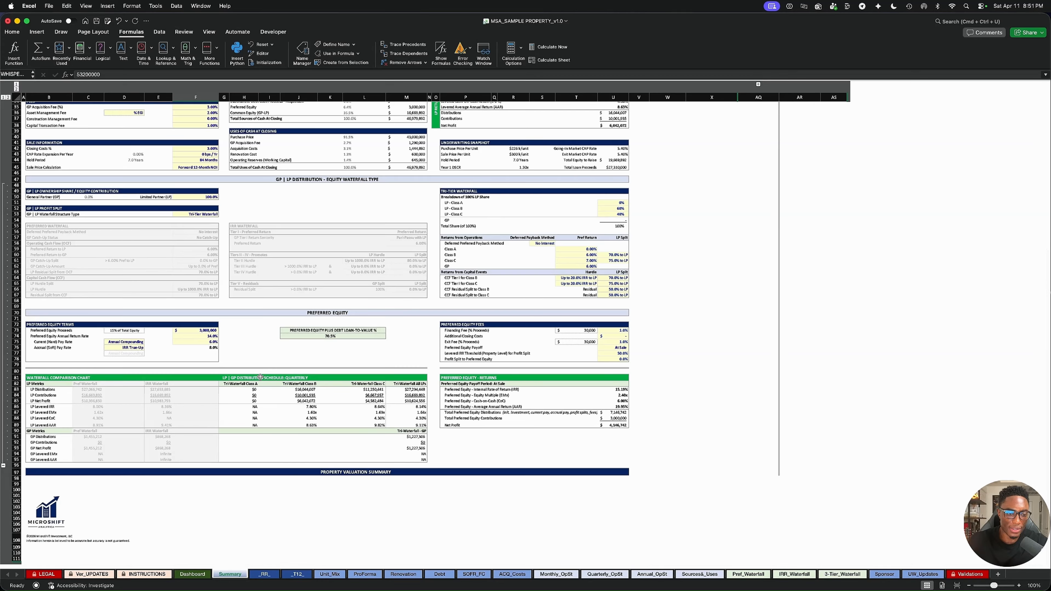
pyautogui.scroll(4, 261, 377)
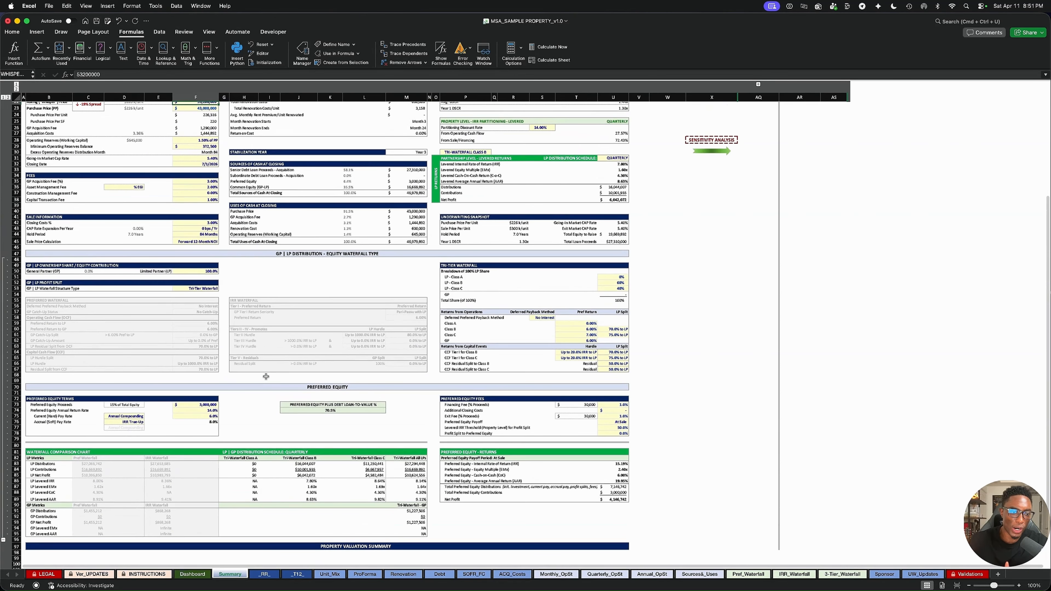
# Set the GP | LP Waterfall Structure Type to All Waterfalls.
pyautogui.click(203, 288)
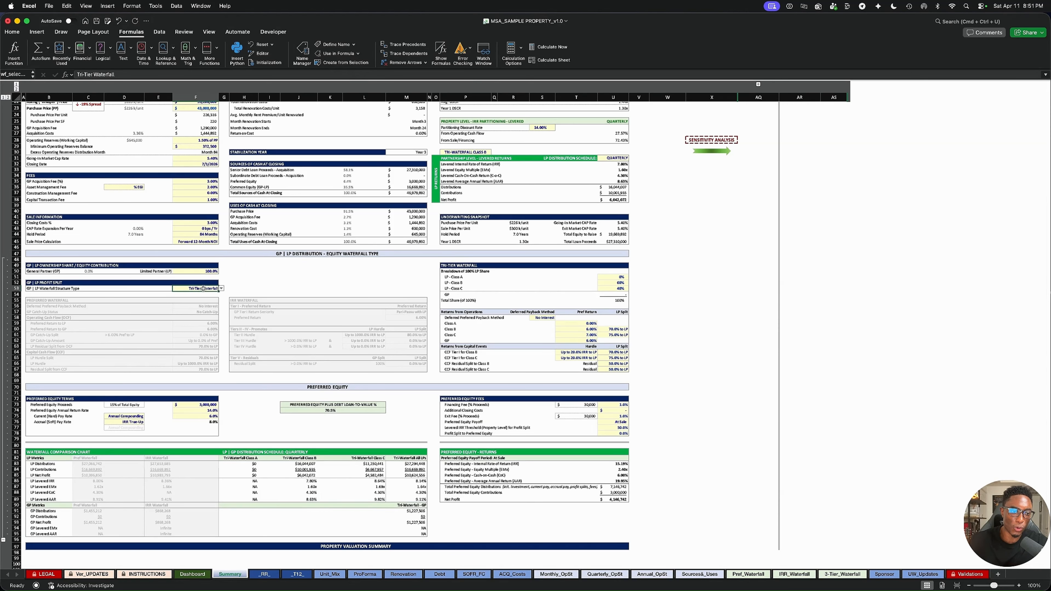
pyautogui.click(221, 288)
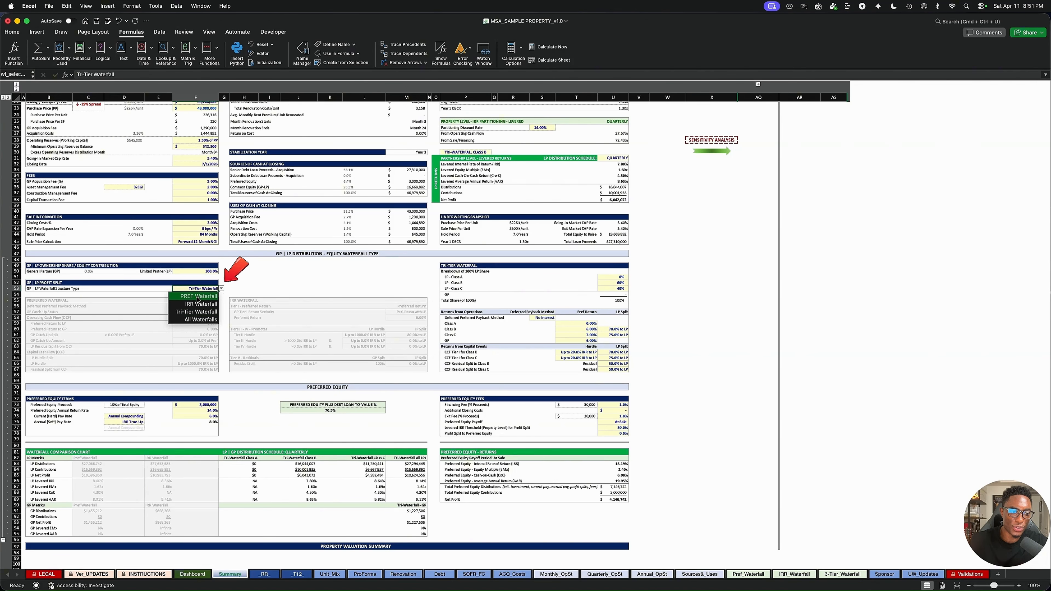
pyautogui.click(200, 319)
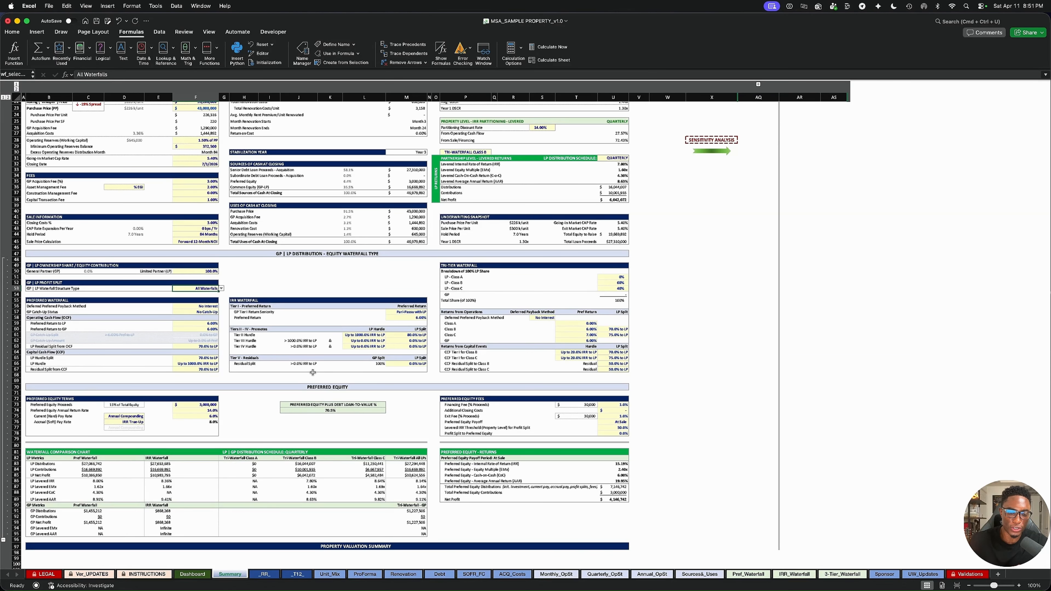
# Switch the GP | LP Waterfall Structure Type back to Tri-Tier Waterfall and review the sections below it.
pyautogui.click(221, 289)
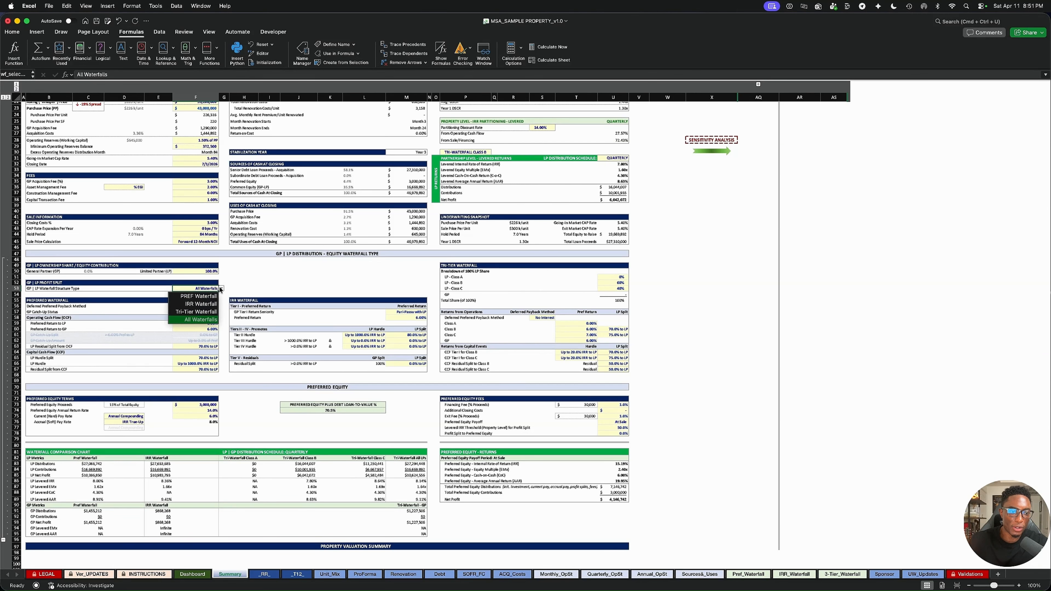
pyautogui.click(211, 314)
pyautogui.scroll(-10, 287, 336)
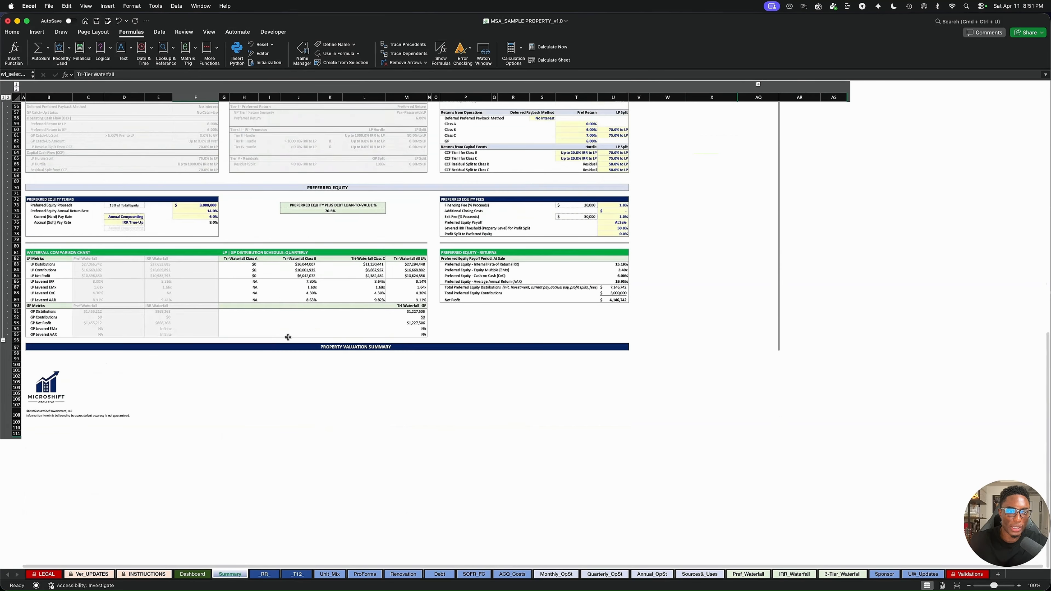
pyautogui.scroll(4, 288, 337)
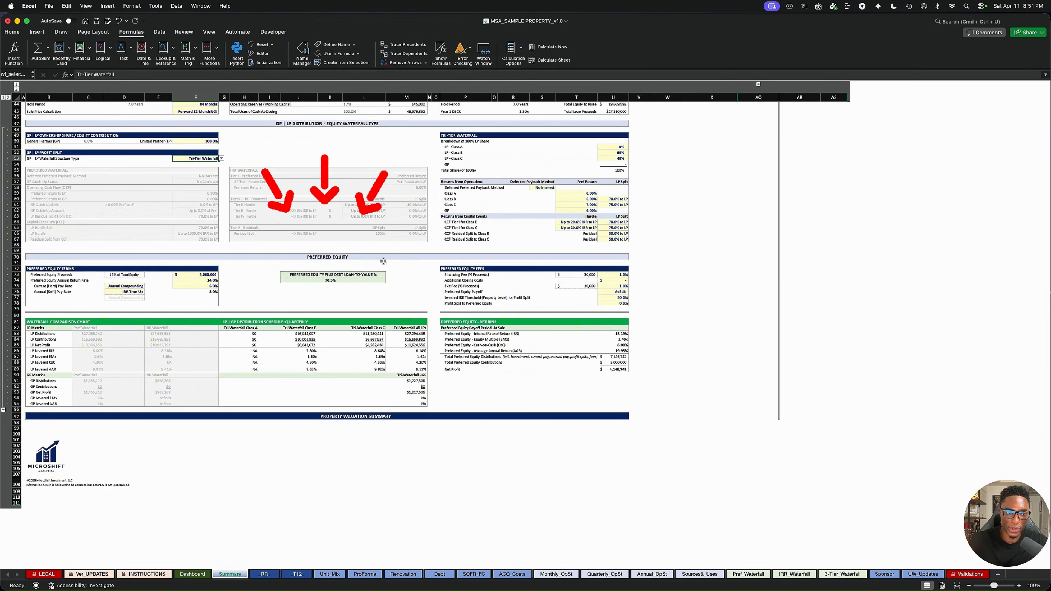
# Inspect the preferred equity proceeds, annual return rate and current (hard) pay rate inputs in the Preferred Equity Terms.
pyautogui.click(196, 275)
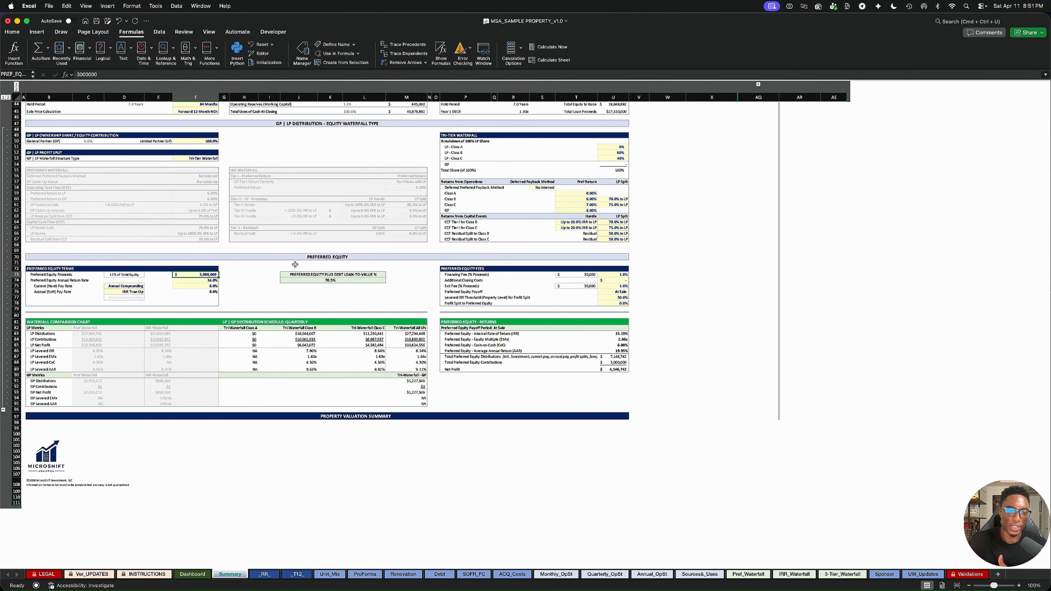
pyautogui.scroll(-3, 293, 263)
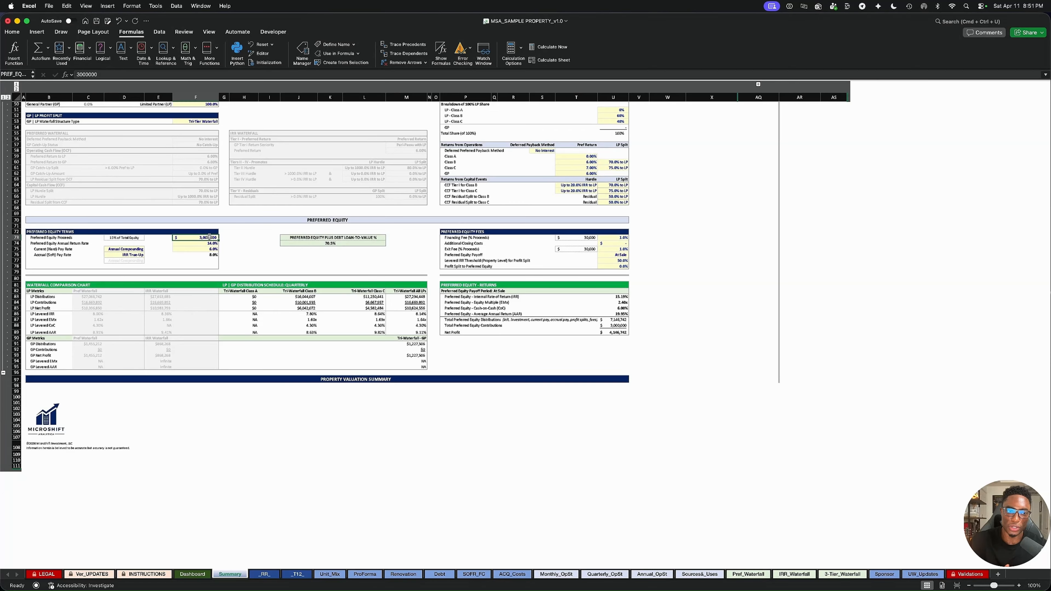
pyautogui.scroll(-2, 228, 246)
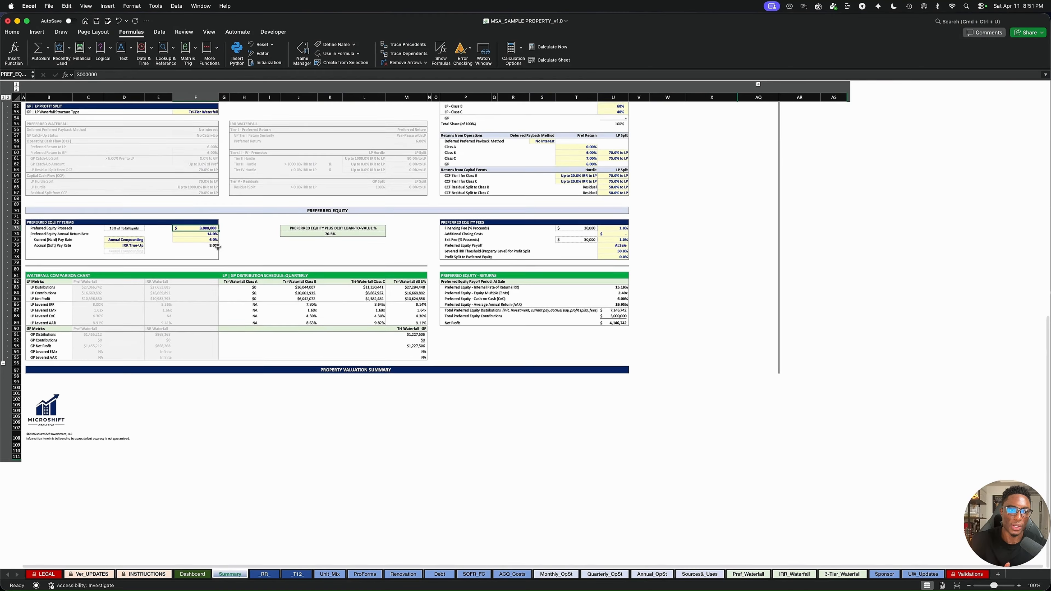
pyautogui.click(191, 224)
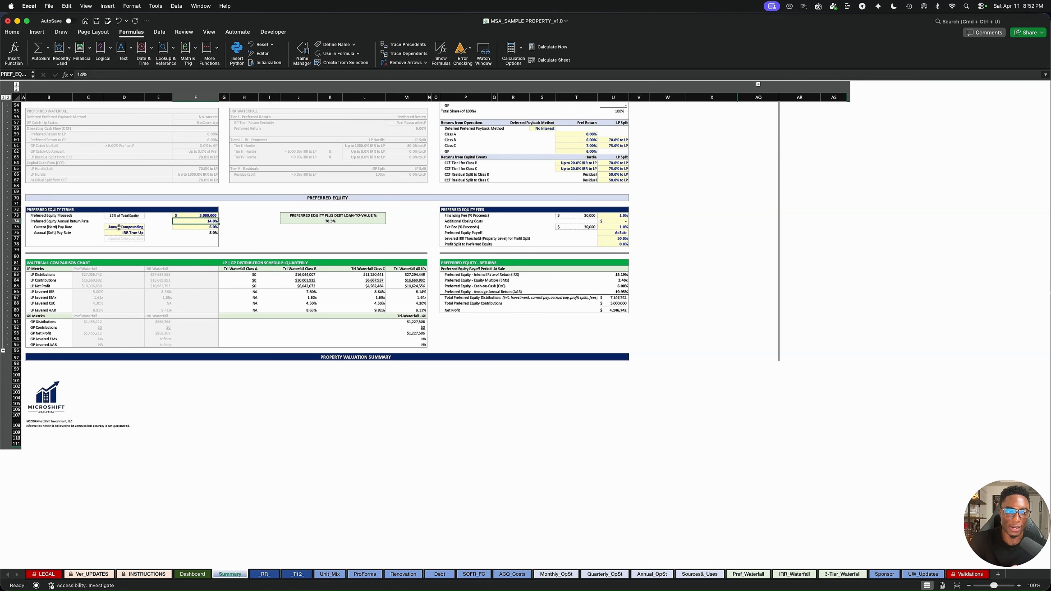
pyautogui.click(197, 227)
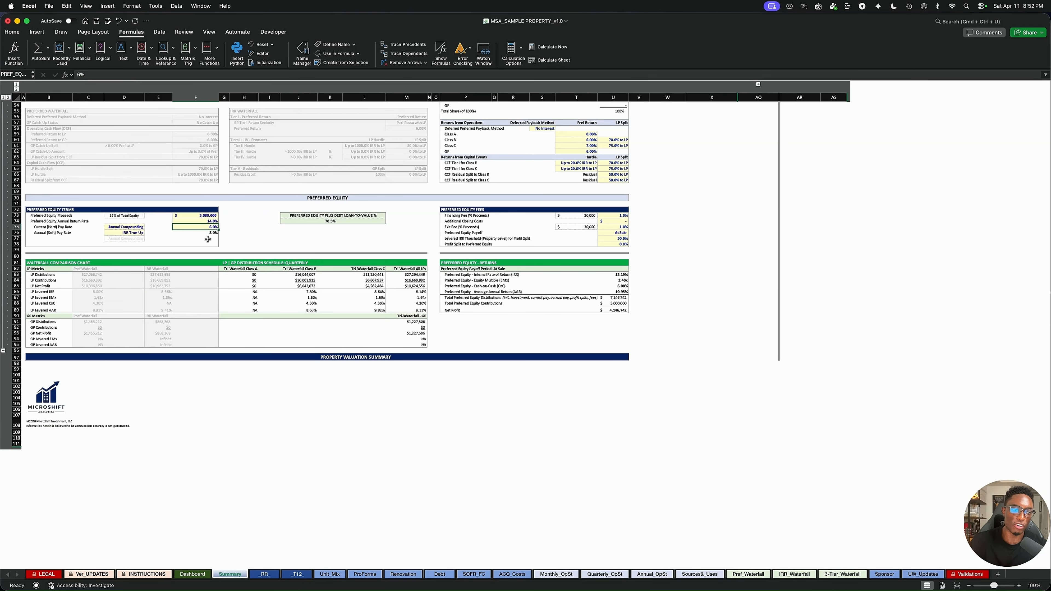
pyautogui.click(211, 221)
pyautogui.click(205, 227)
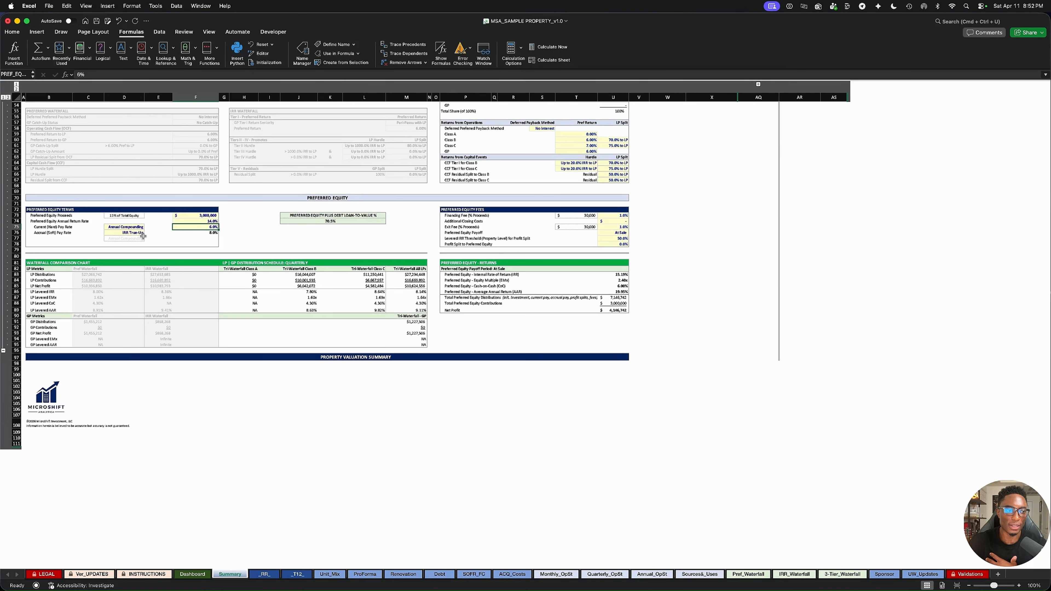
# Choose Annual Compounding as the compounding method for the preferred equity's Current (Hard) Pay Rate.
pyautogui.click(136, 228)
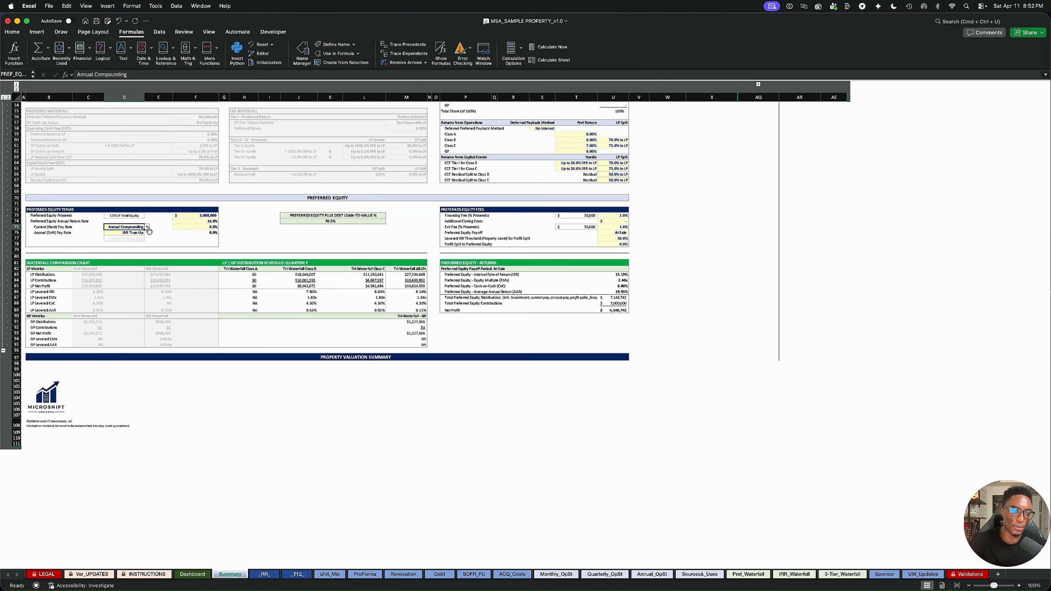
pyautogui.click(147, 227)
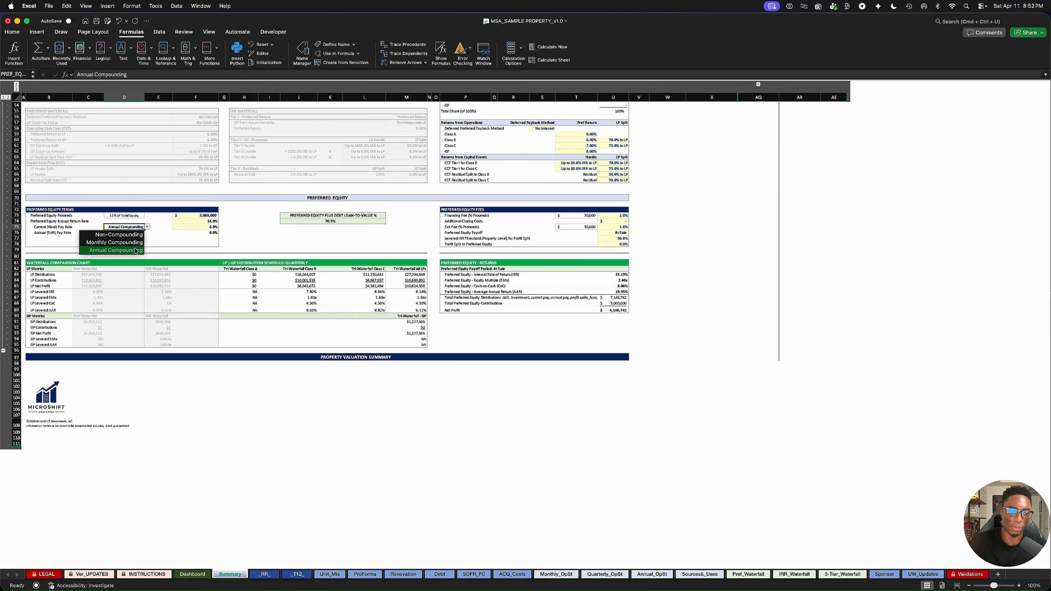
pyautogui.click(135, 251)
# Check the available methods for the preferred equity's soft pay rate, keeping IRR True-Up selected.
pyautogui.click(136, 232)
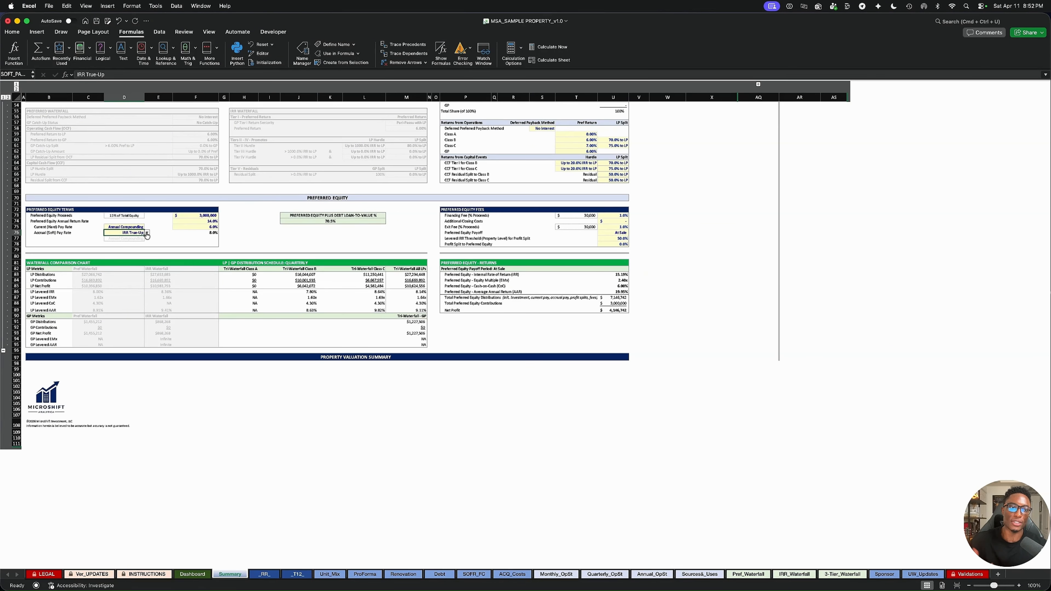
pyautogui.scroll(1, 147, 235)
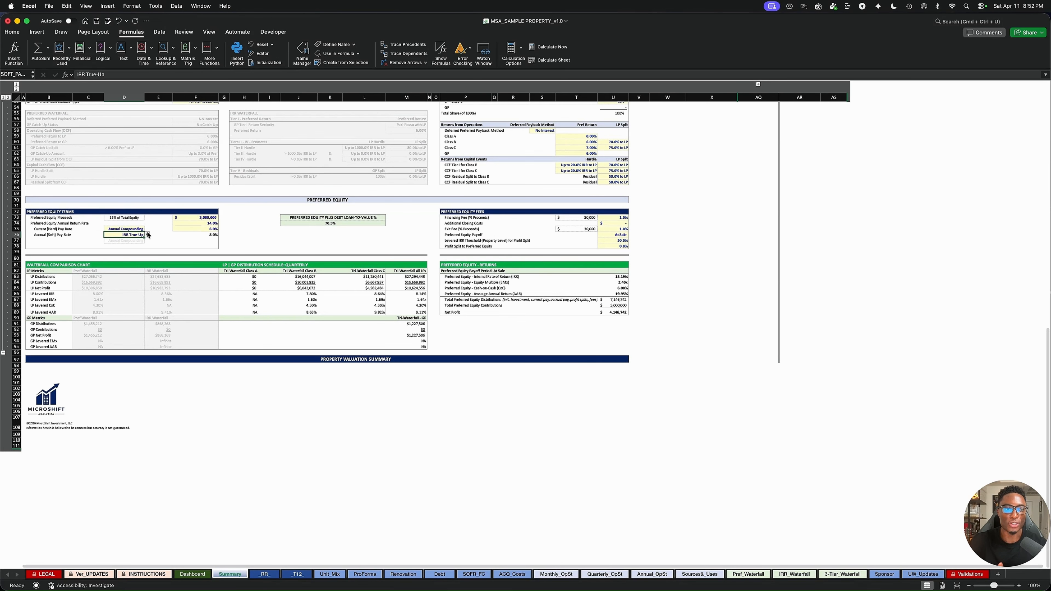
pyautogui.click(147, 234)
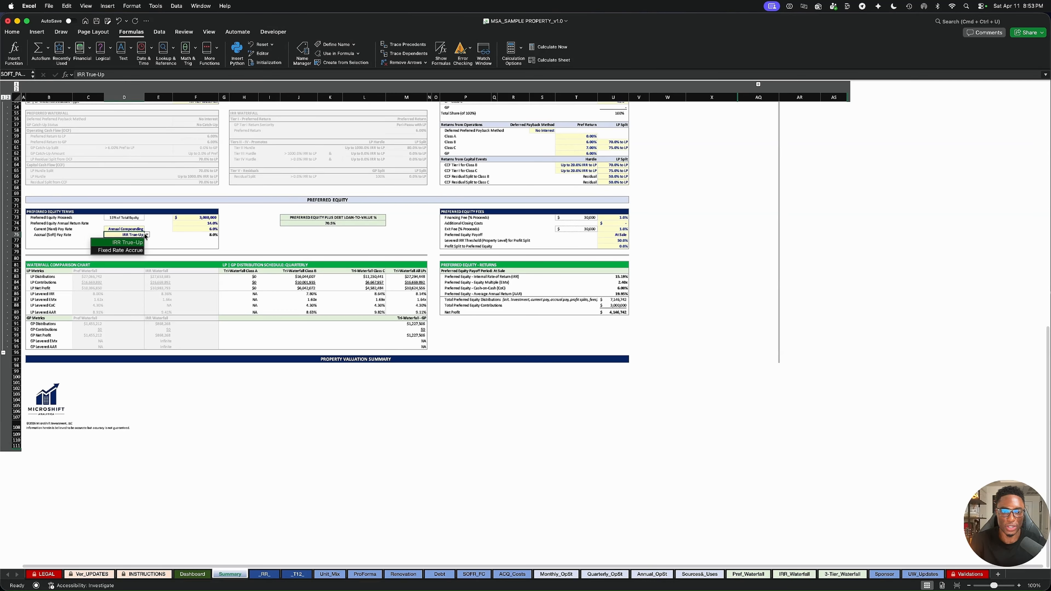
pyautogui.press('Down')
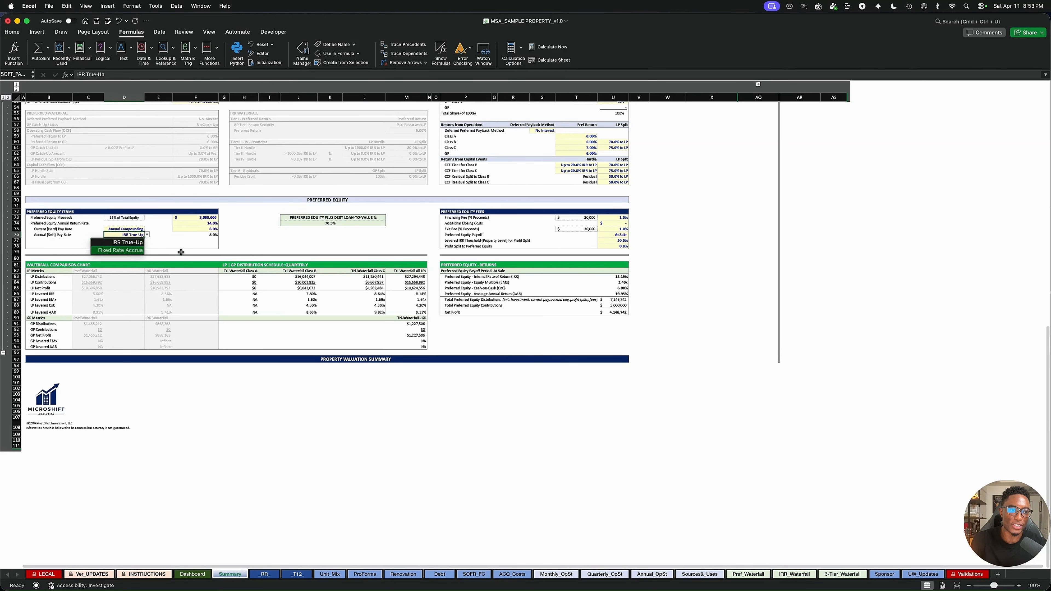
pyautogui.press('Escape')
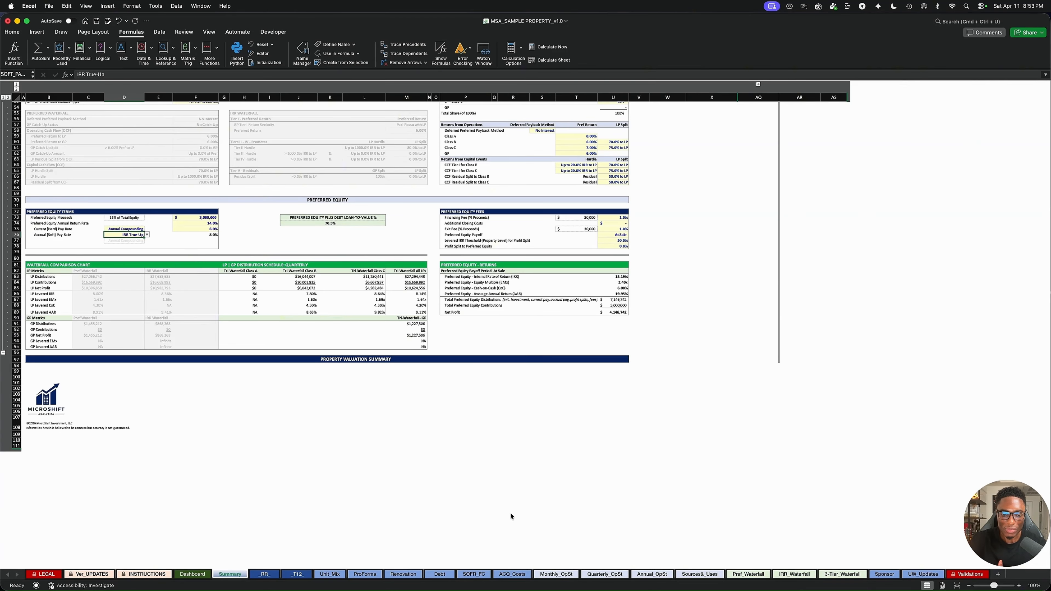
# Open the Debt sheet and review its preferred equity terms, returns, hard pay calculation and analysis overview.
pyautogui.click(442, 574)
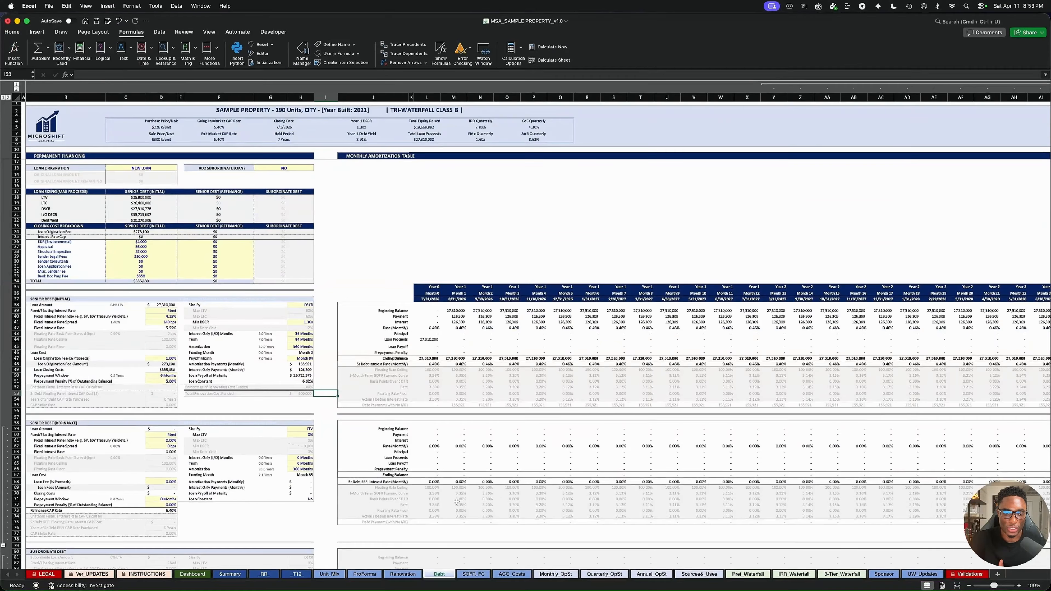
pyautogui.scroll(-20, 456, 502)
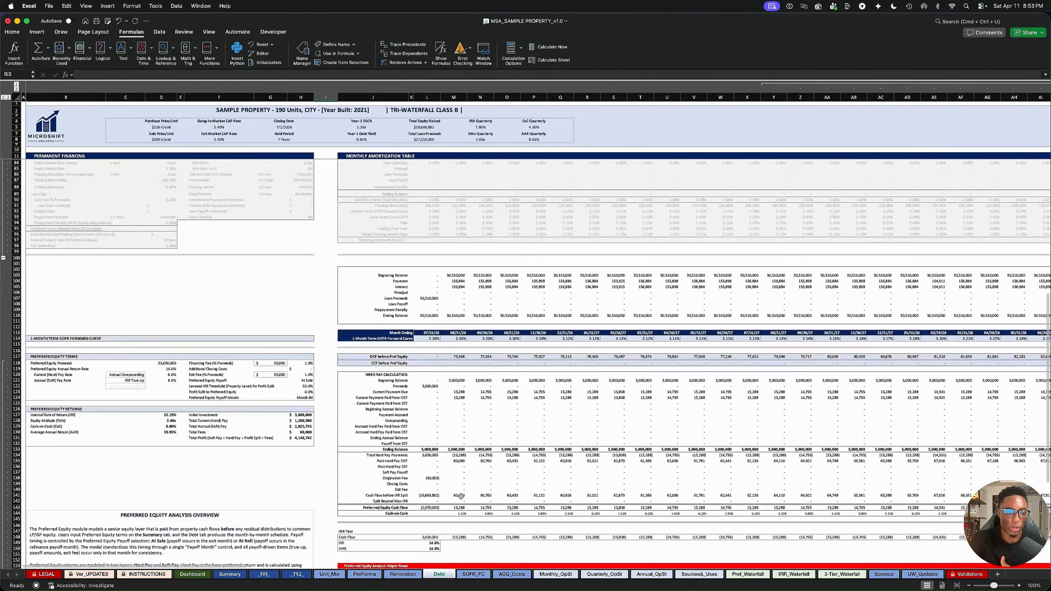
pyautogui.scroll(-5, 461, 496)
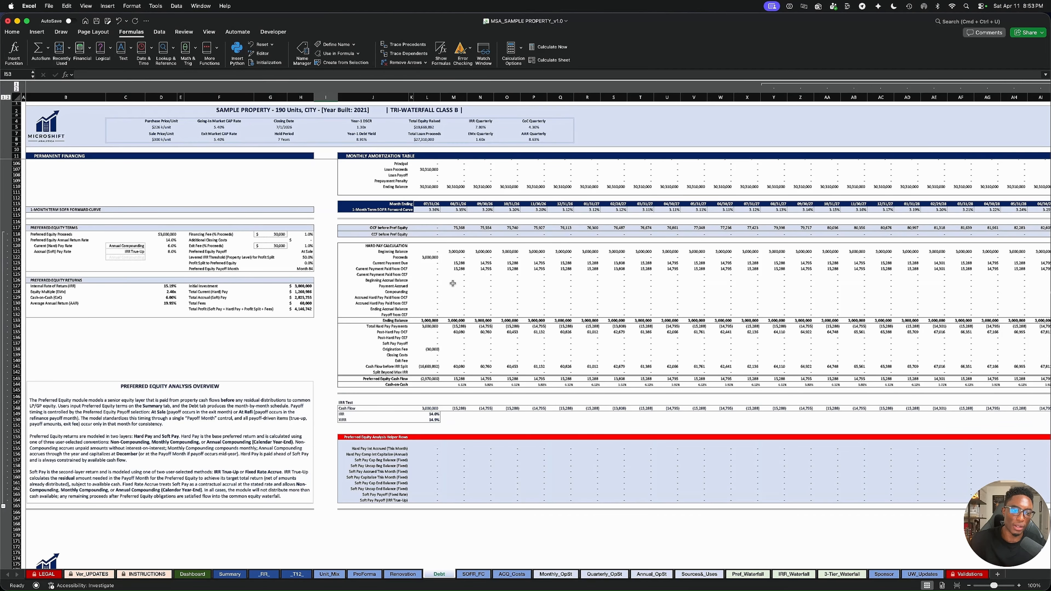
pyautogui.scroll(-5, 453, 285)
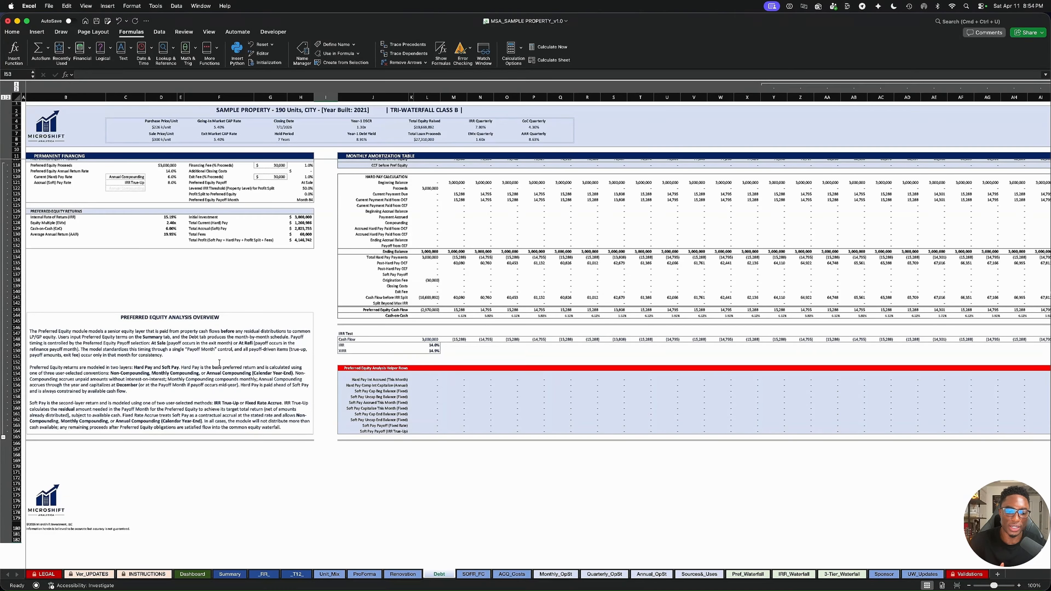
# Return to the Summary sheet and set the Preferred Equity Proceeds to 0.
pyautogui.click(194, 574)
pyautogui.click(229, 575)
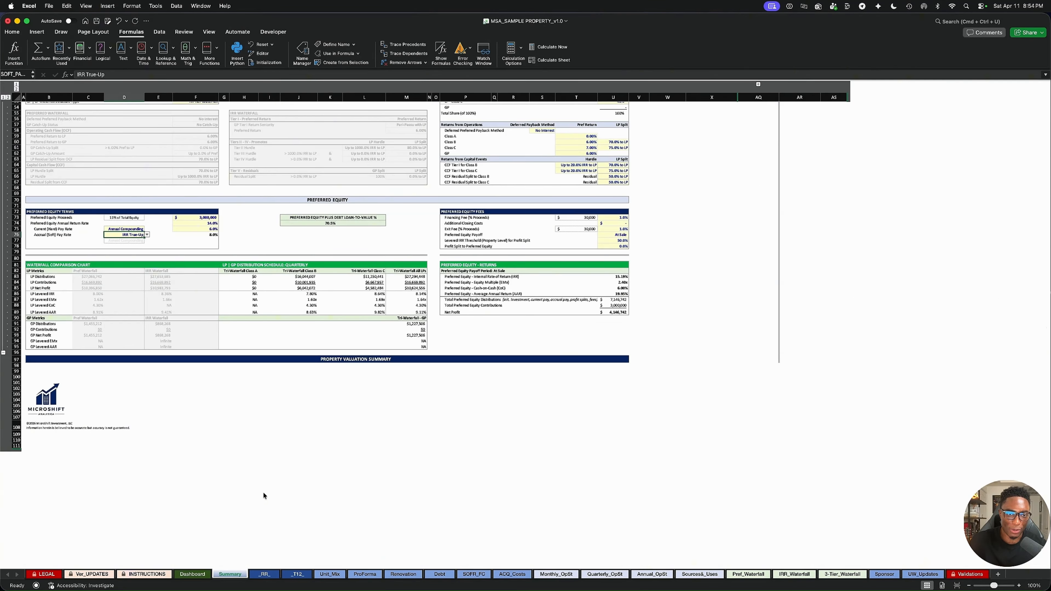
pyautogui.scroll(10, 264, 495)
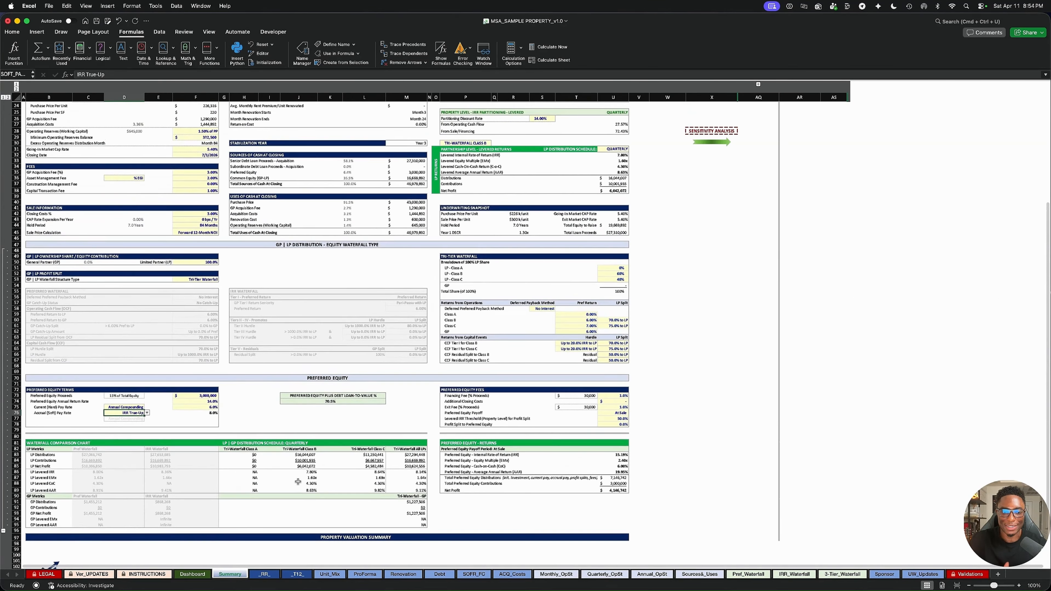
pyautogui.scroll(3, 223, 404)
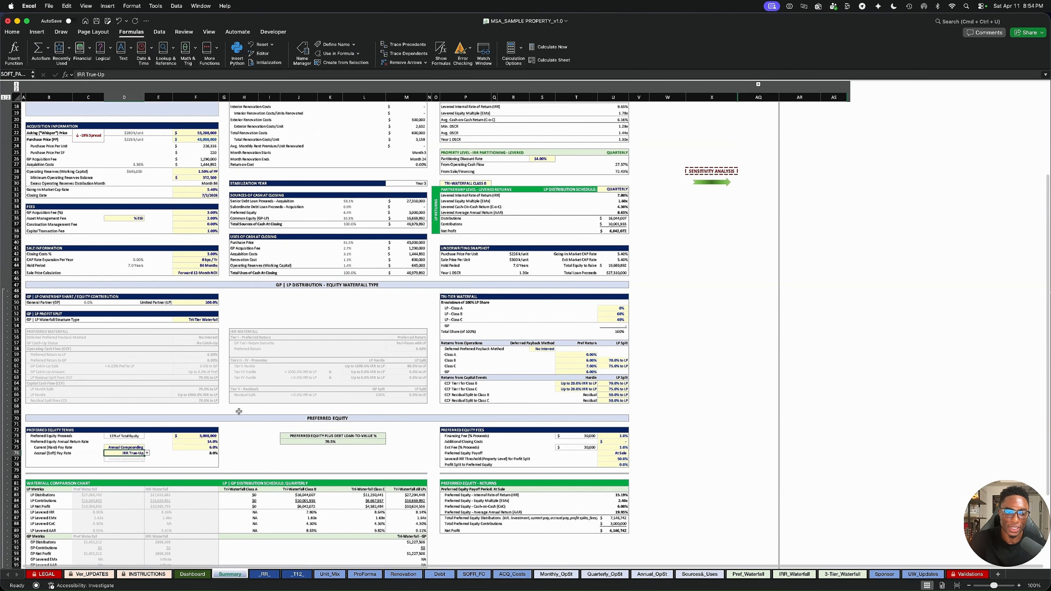
pyautogui.click(204, 436)
pyautogui.write('0')
pyautogui.press('Return')
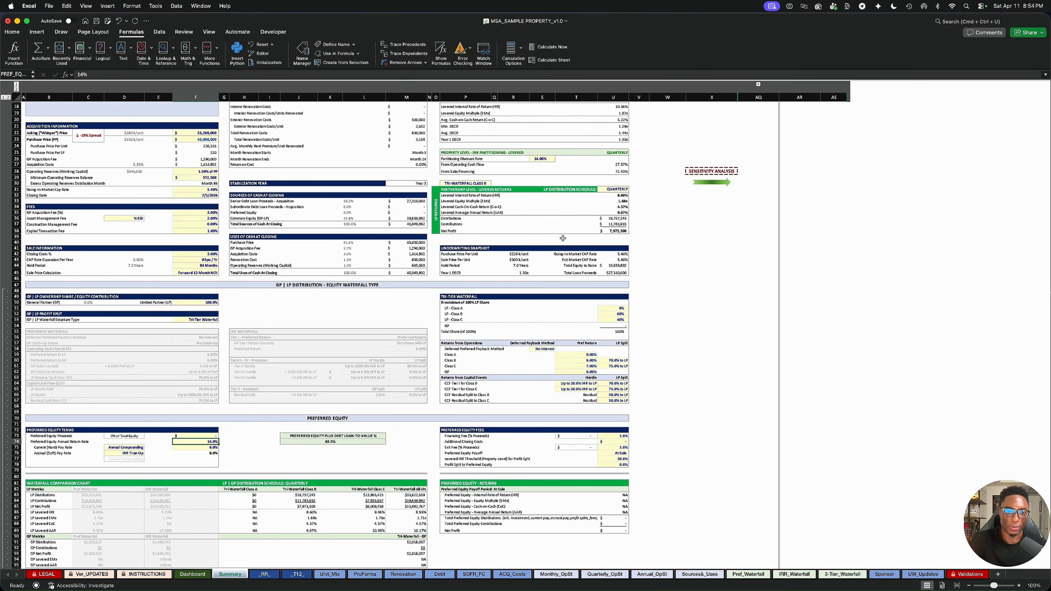
# Set the Preferred Equity Proceeds back to 3,000,000 and check the sources of cash at closing.
pyautogui.scroll(2, 455, 290)
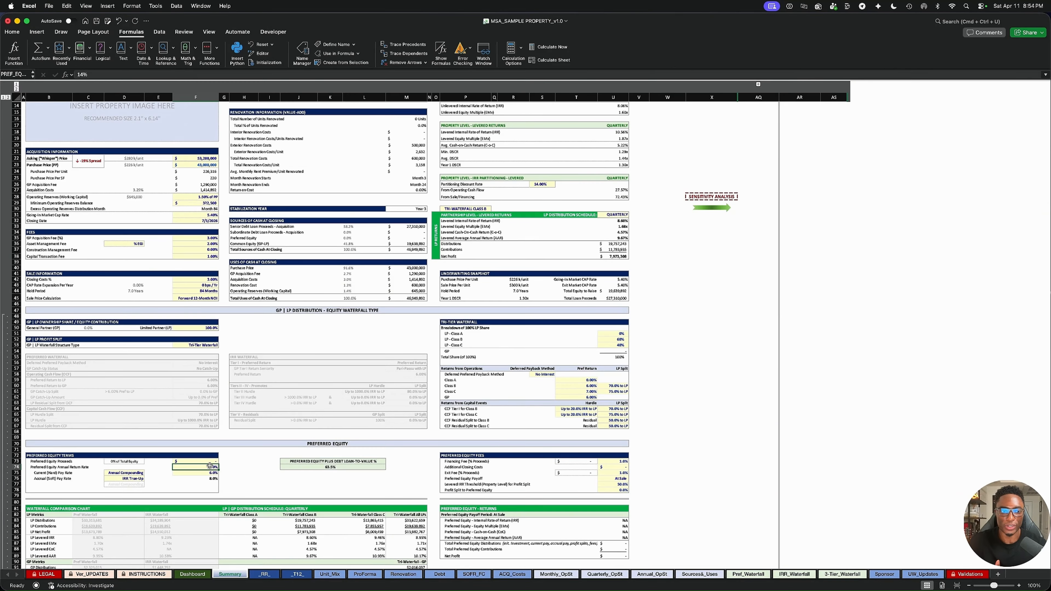
pyautogui.click(189, 461)
pyautogui.write('3000000')
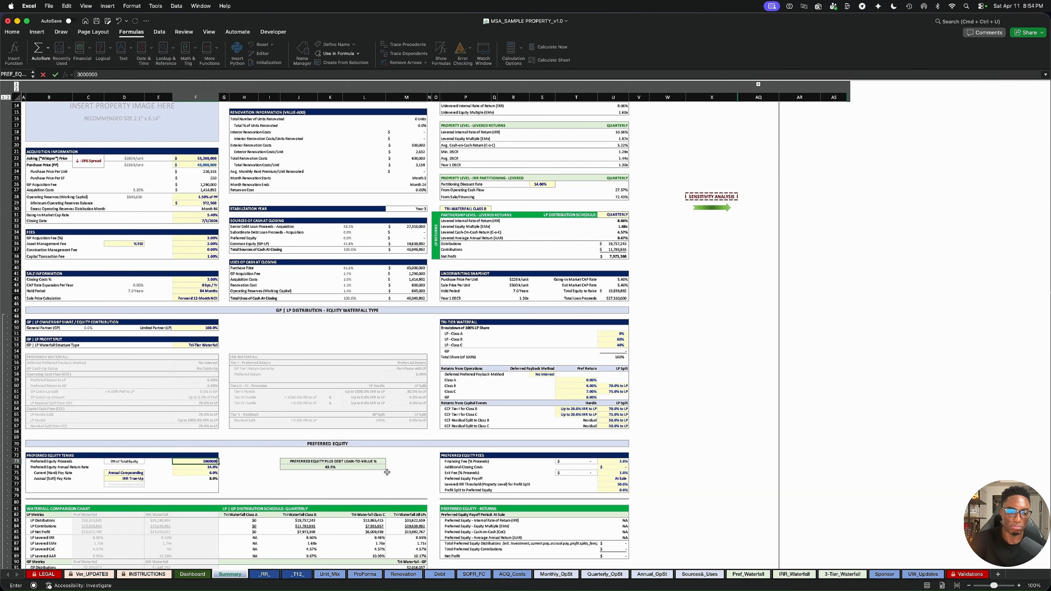
pyautogui.press('Return')
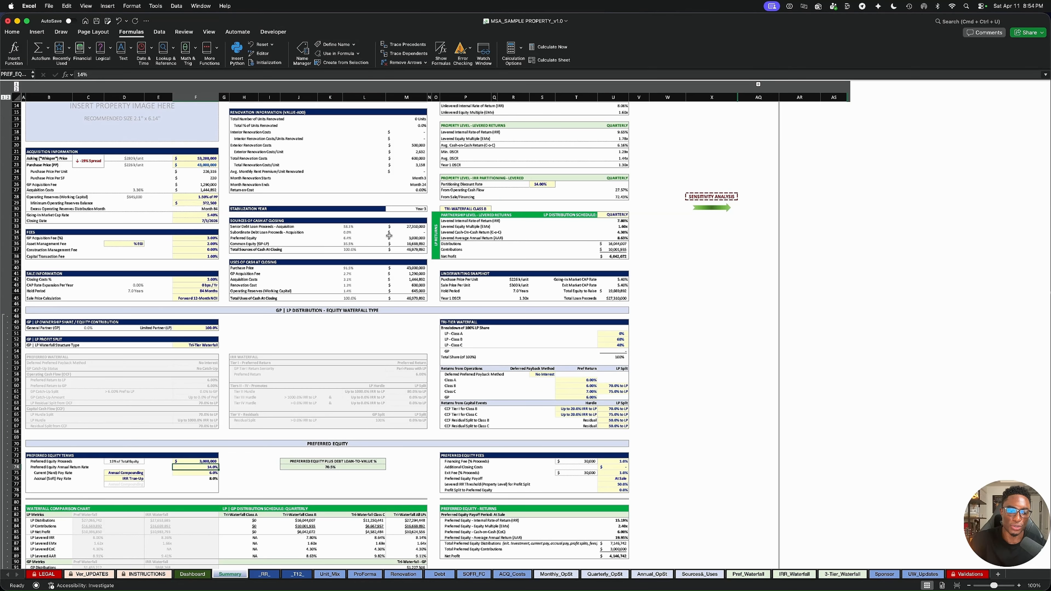
# Set the Preferred Equity Proceeds in the Preferred Equity Terms to 0 again.
pyautogui.click(207, 461)
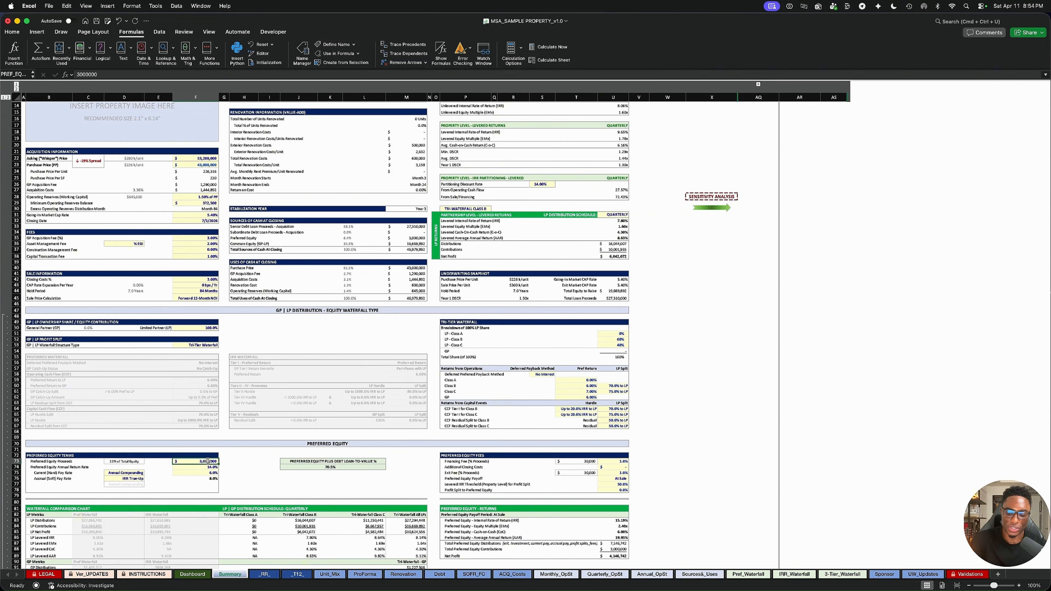
pyautogui.write('0')
pyautogui.press('Return')
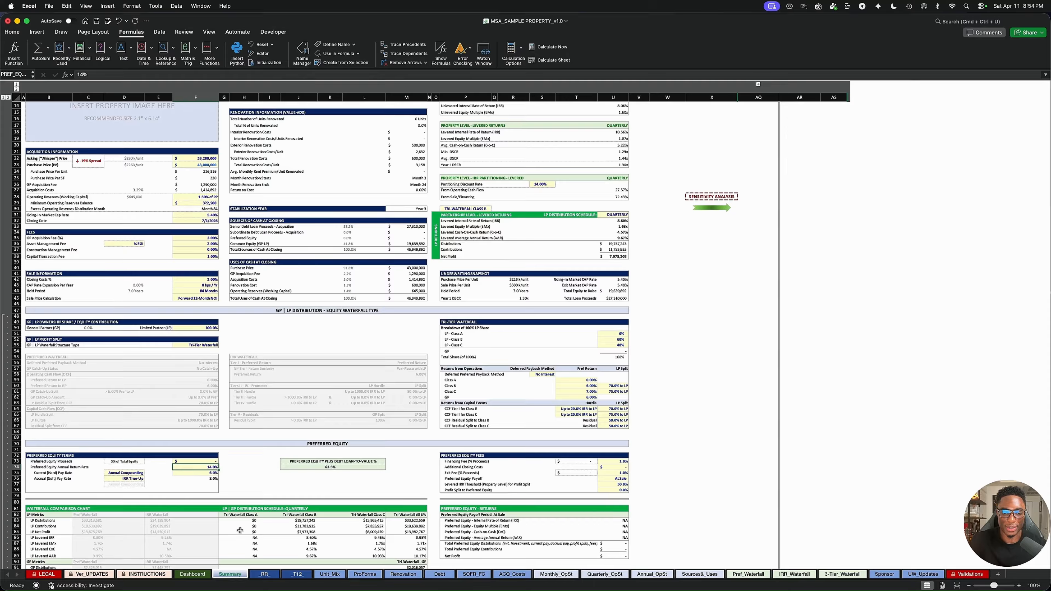
# Check the preferred equity terms, returns and monthly schedule on the Debt sheet with no preferred equity proceeds.
pyautogui.click(445, 577)
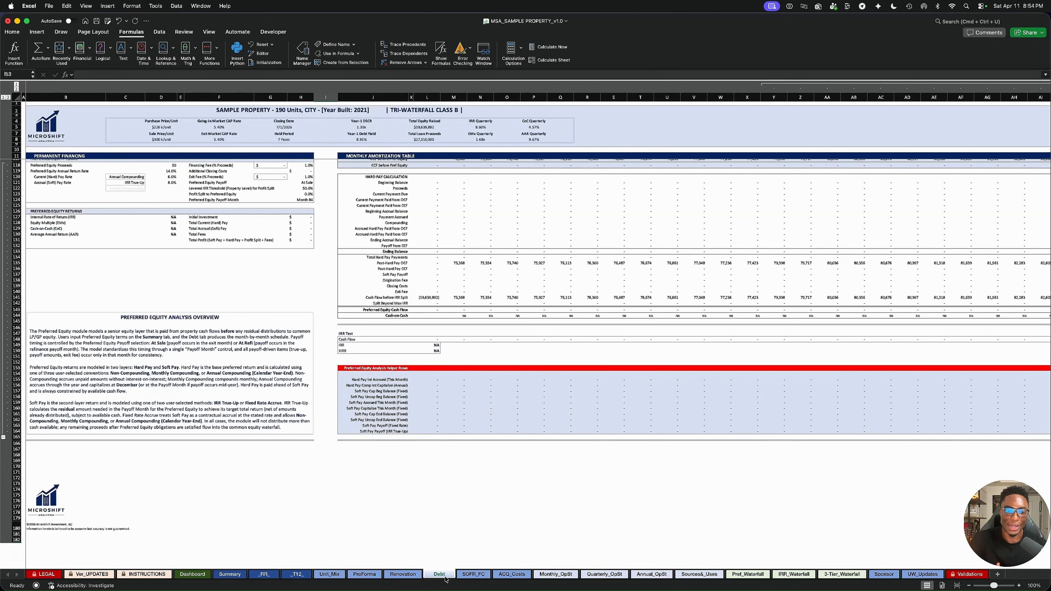
pyautogui.scroll(5, 198, 280)
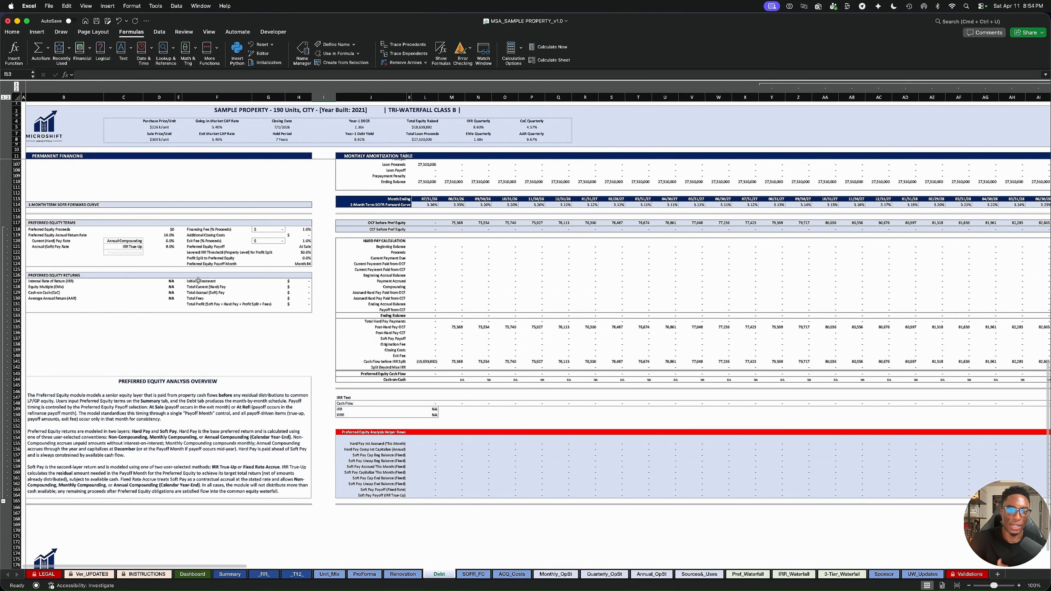
pyautogui.scroll(8, 116, 198)
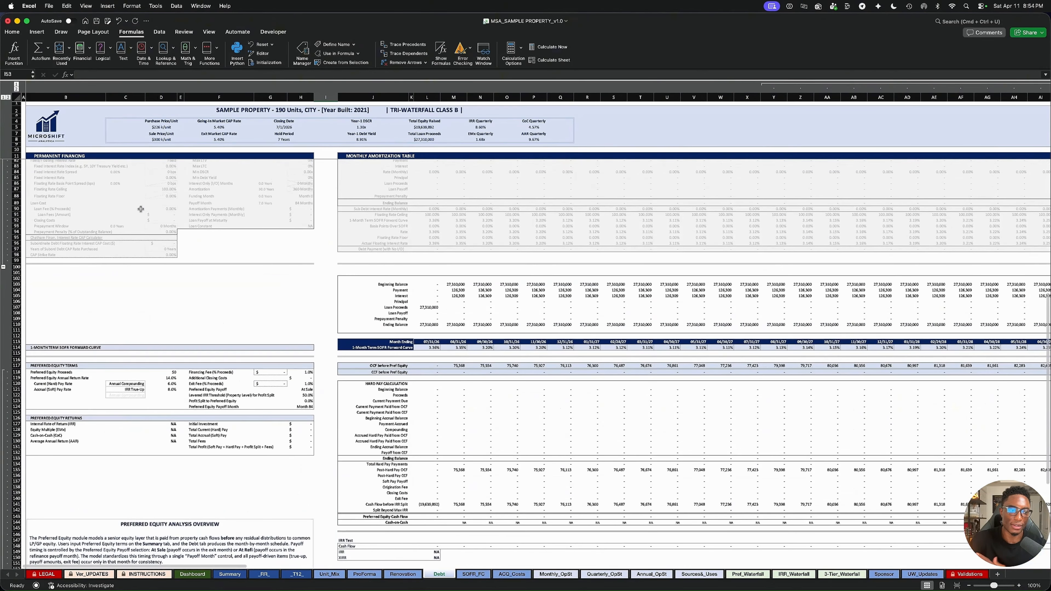
pyautogui.scroll(1, 579, 468)
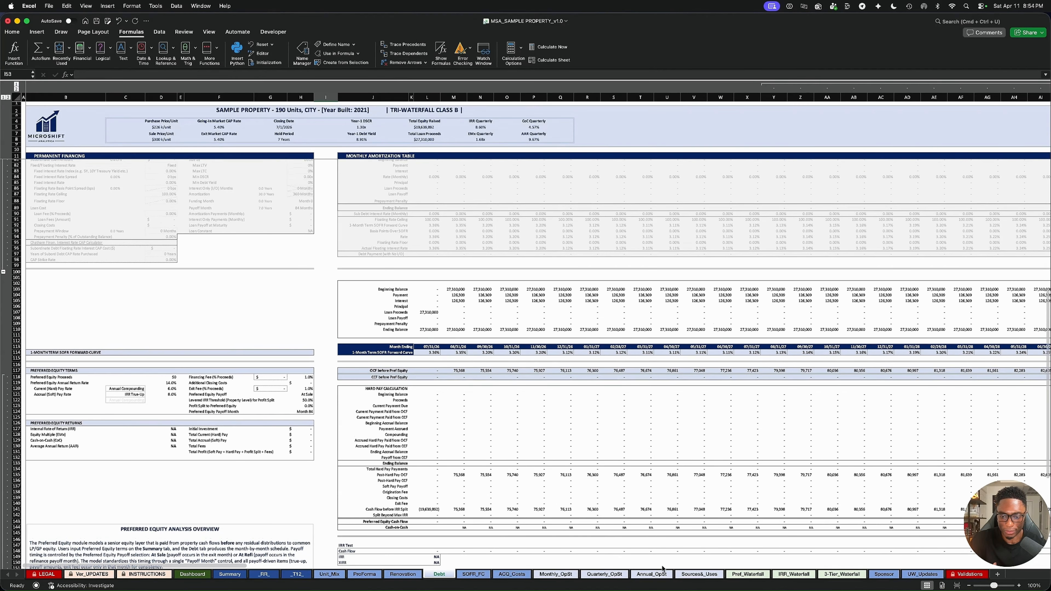
# Examine the preferred equity lines in the Financing section of the monthly operating statement.
pyautogui.click(699, 575)
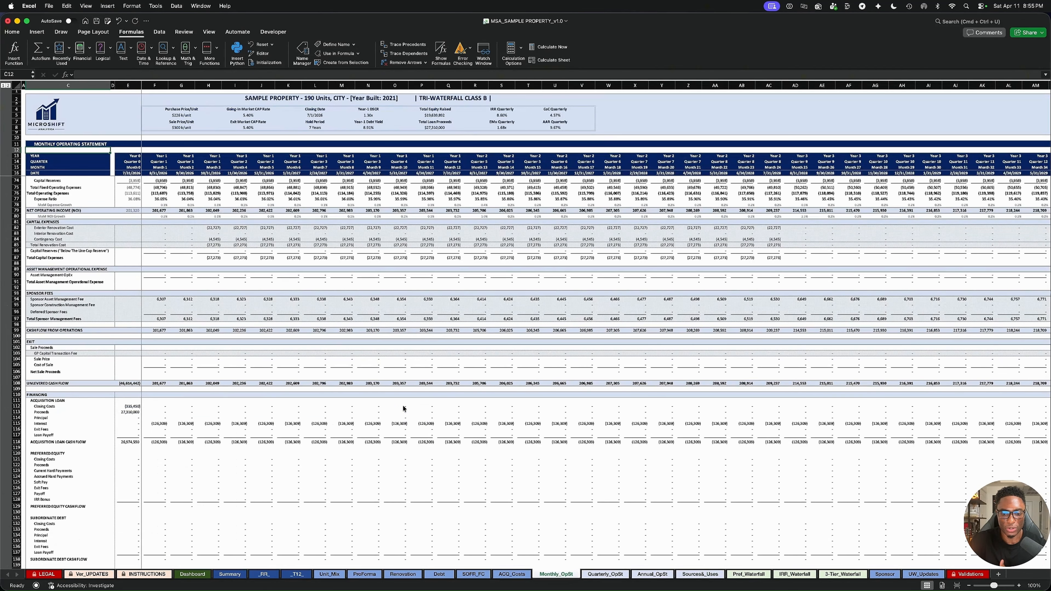
pyautogui.scroll(-7, 403, 408)
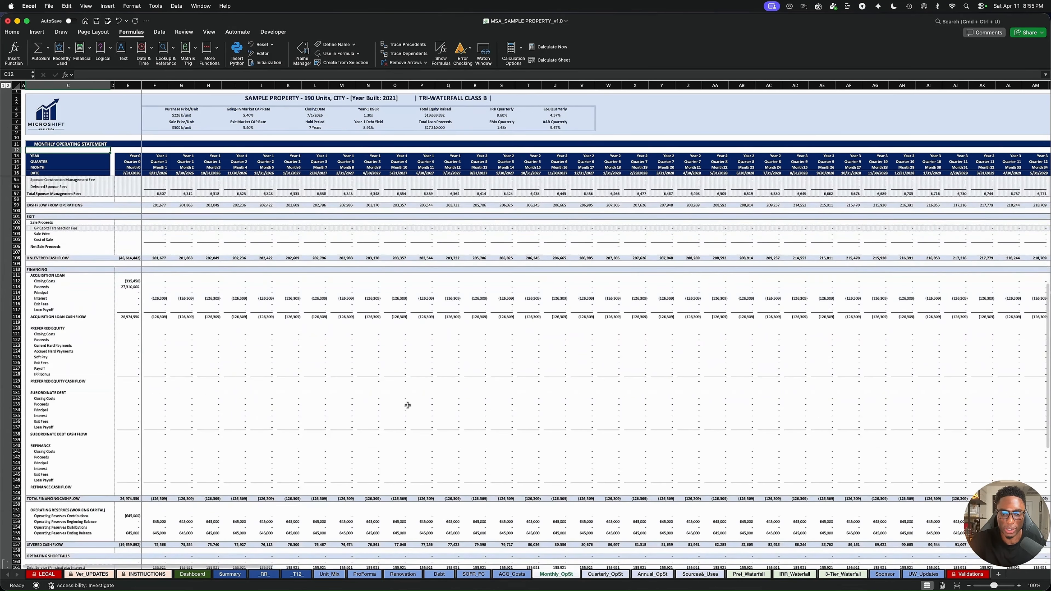
pyautogui.scroll(-6, 408, 405)
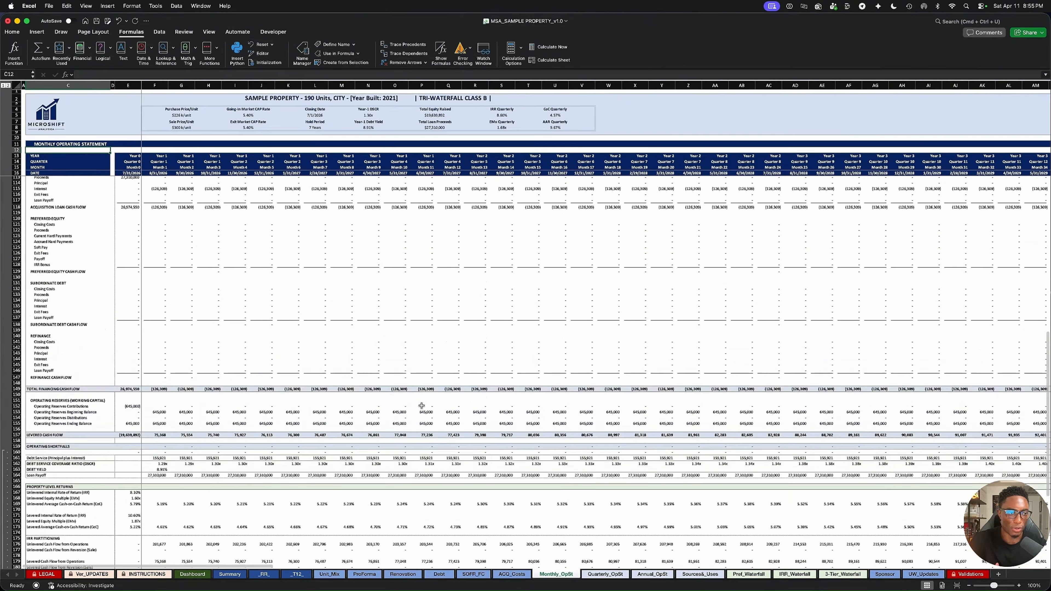
pyautogui.scroll(3, 421, 406)
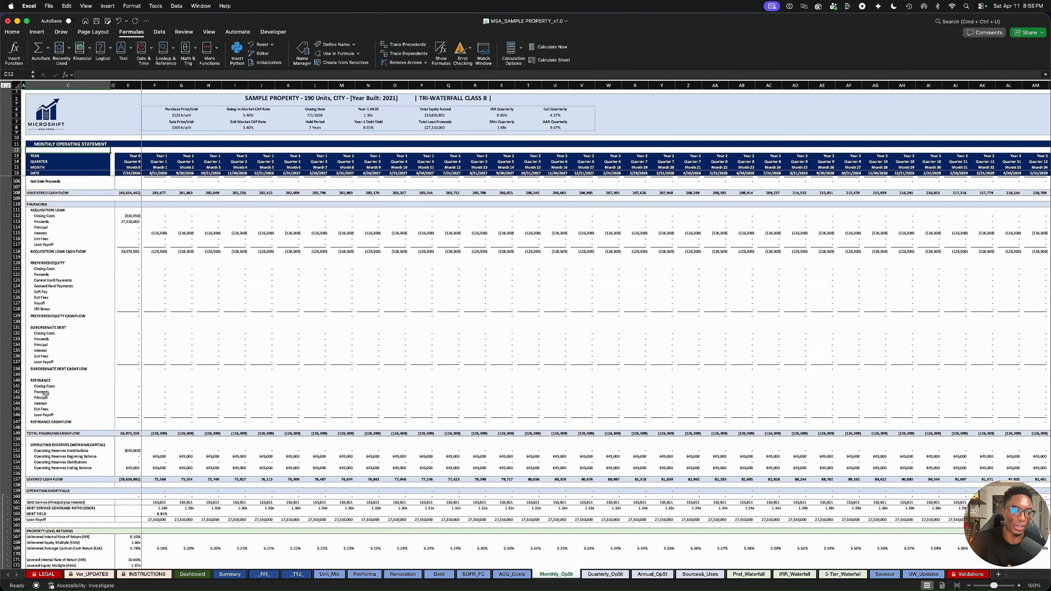
pyautogui.scroll(-1, 47, 395)
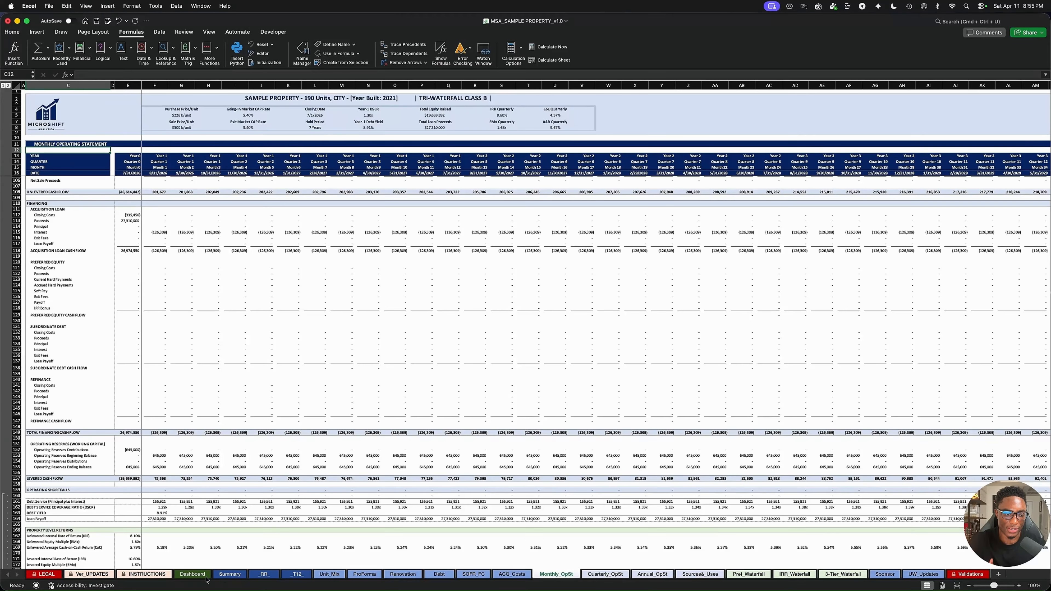
# Inspect Total Equity Raised in the ProForma banner and the Preferred, GP and LP Equity rows of the Sources & Uses summary.
pyautogui.click(94, 574)
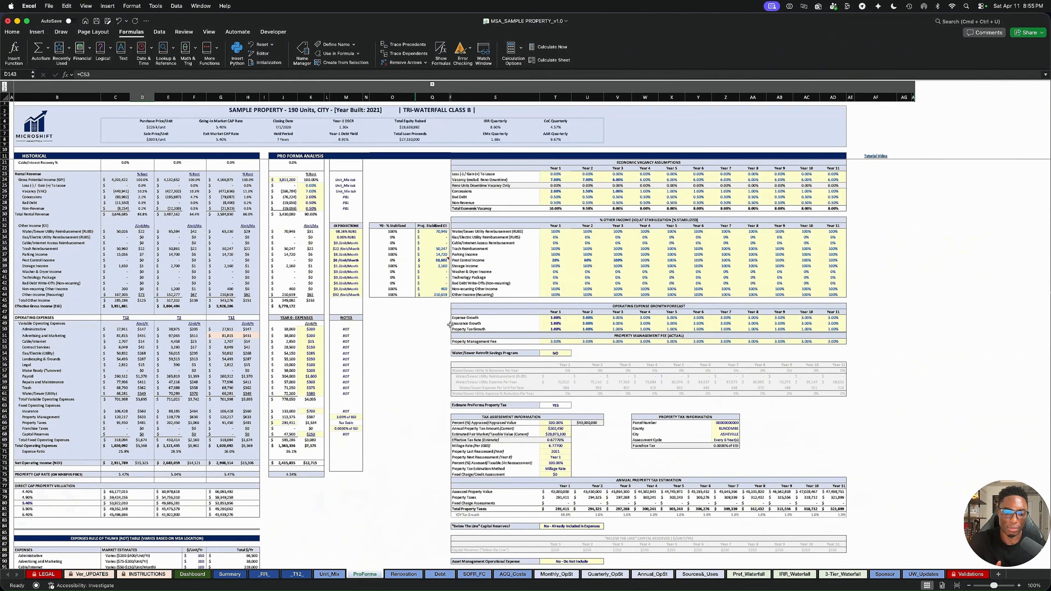
pyautogui.scroll(3, 450, 327)
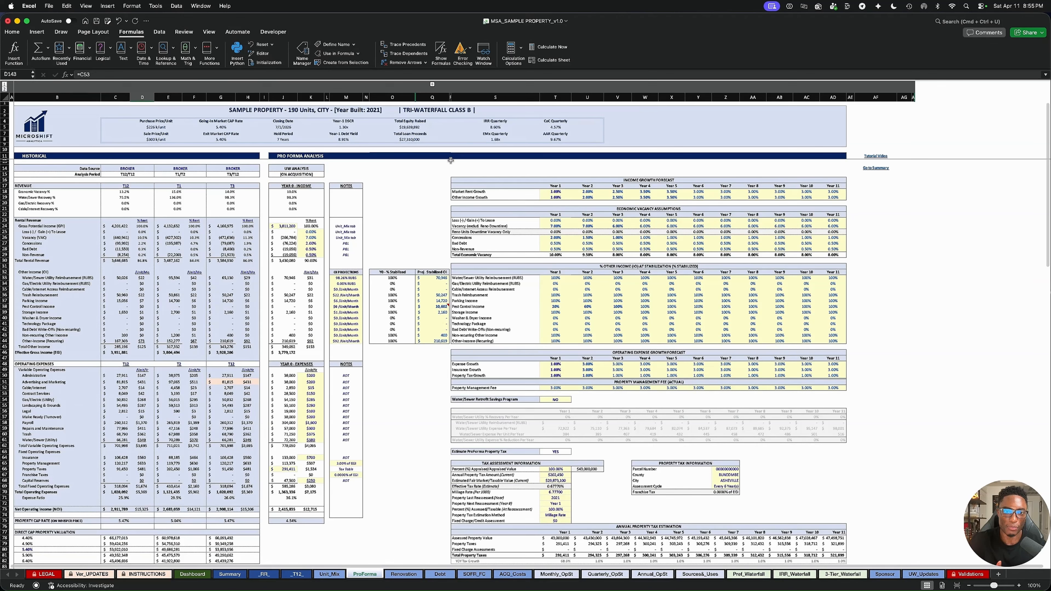
pyautogui.click(408, 123)
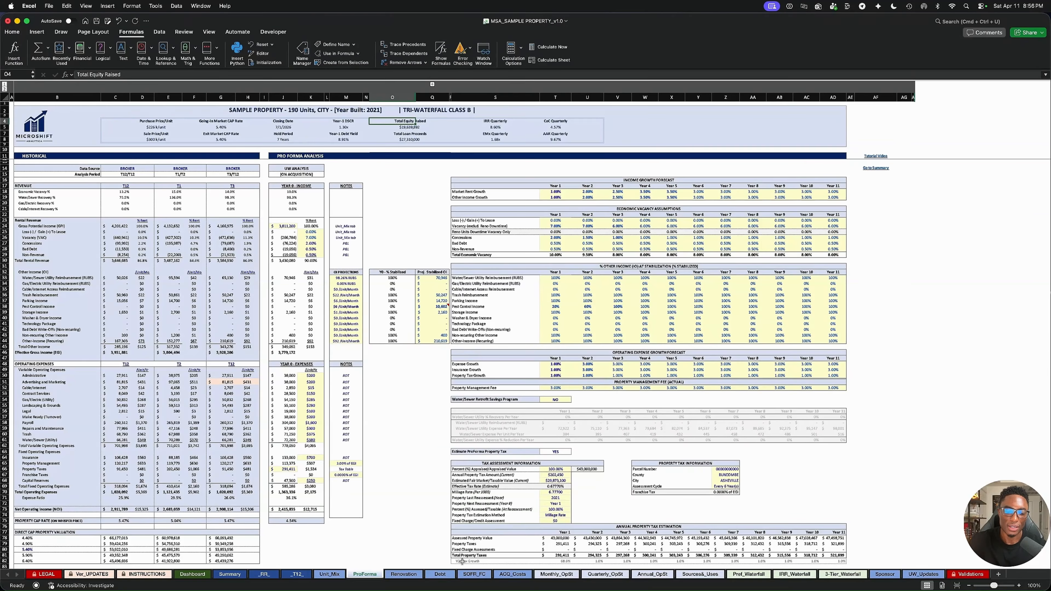
pyautogui.click(440, 574)
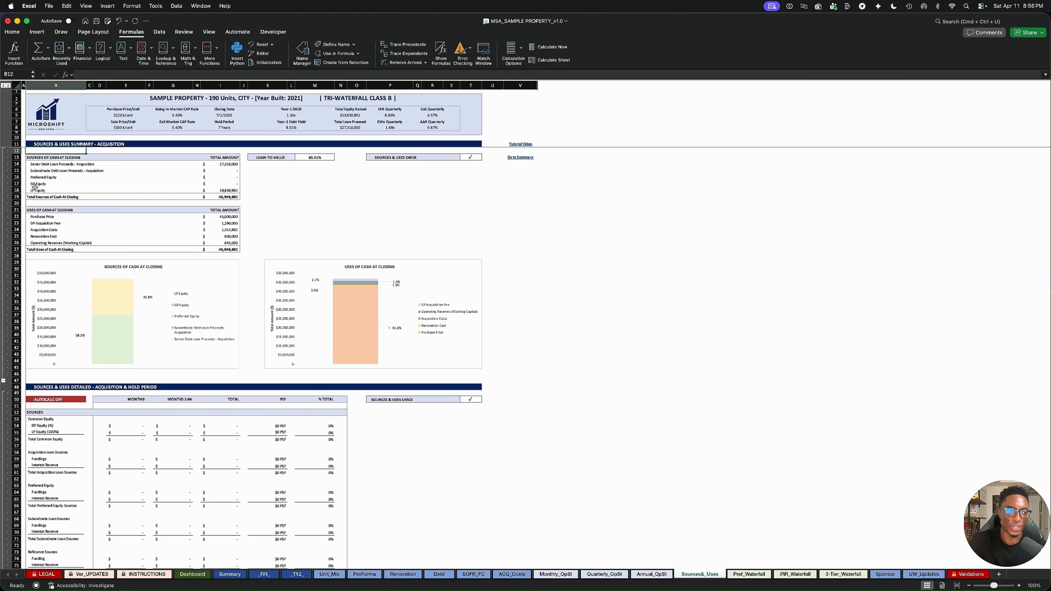
pyautogui.moveTo(35, 190); pyautogui.dragTo(225, 178)
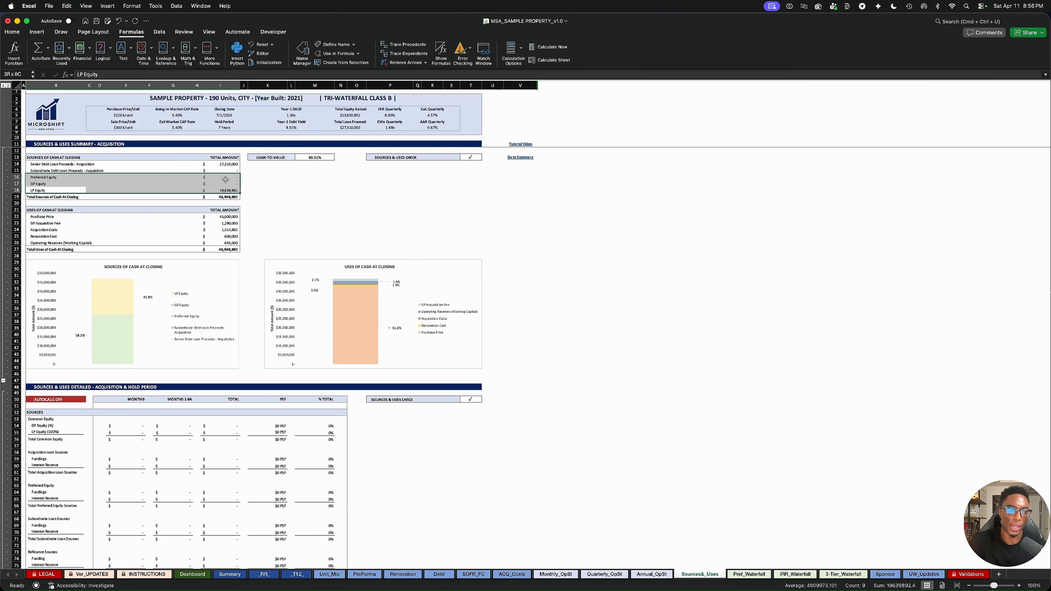
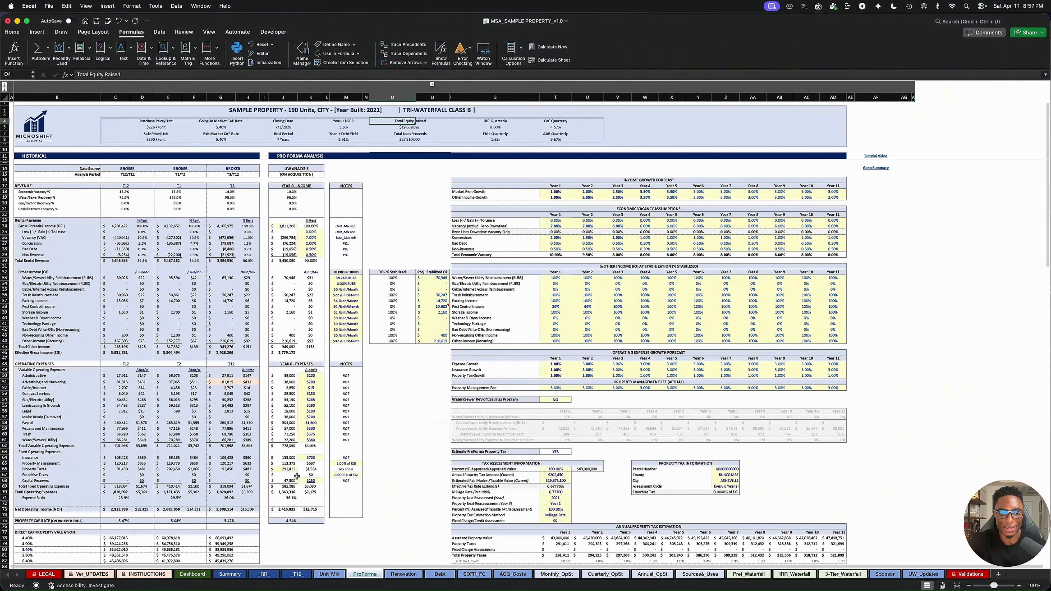
# Inspect the Property Taxes and Franchise Taxes rows in the ProForma operating expenses, including the franchise tax percentage of EGI.
pyautogui.scroll(-5, 297, 476)
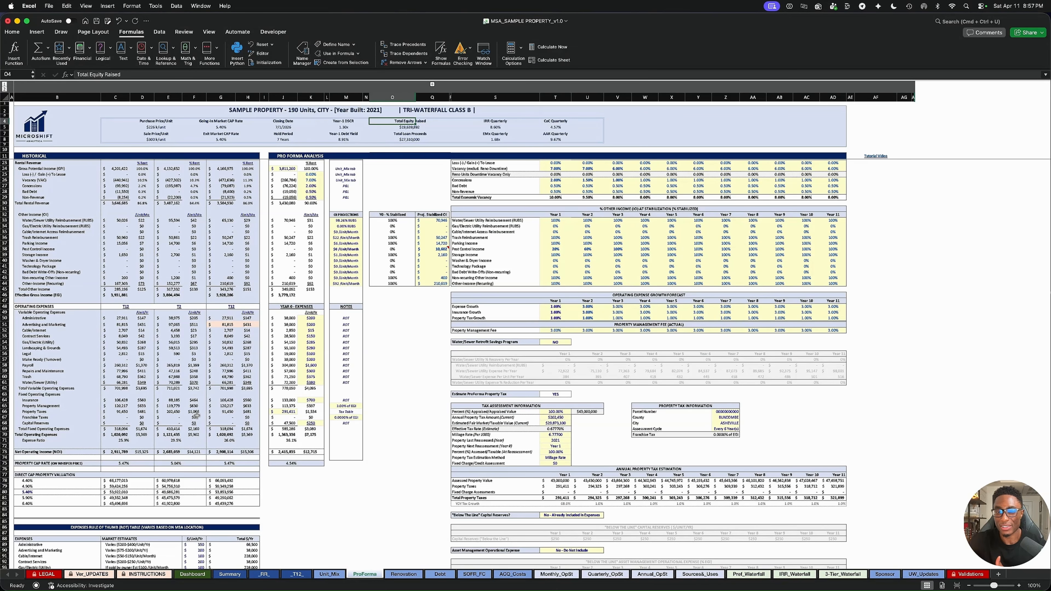
pyautogui.click(5, 411)
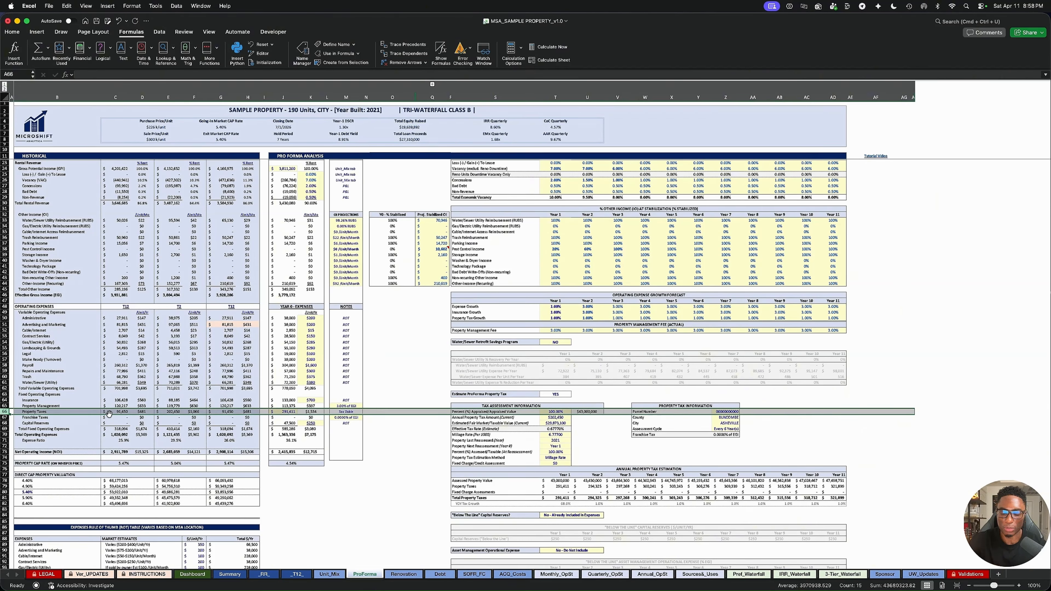
pyautogui.click(347, 417)
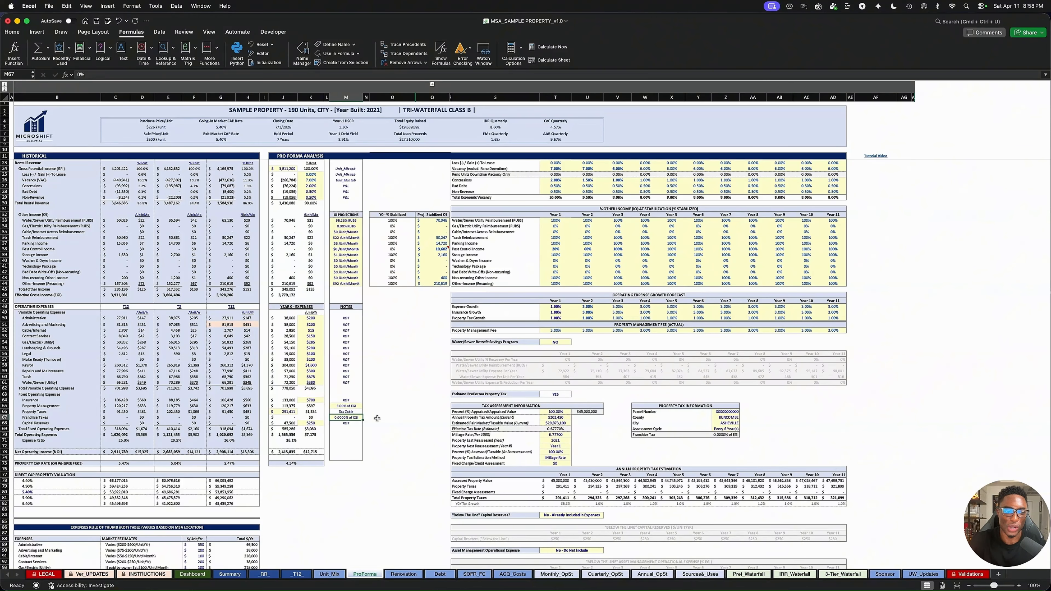
pyautogui.click(4, 418)
pyautogui.click(351, 417)
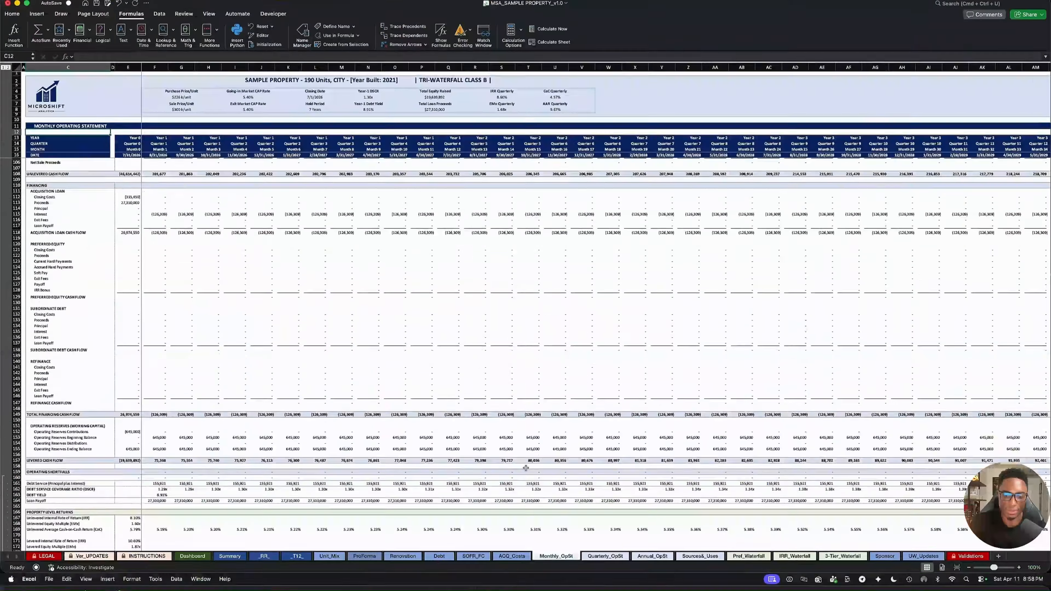
# Locate and select the Franchise Taxes row in the monthly operating statement's fixed operating expenses.
pyautogui.scroll(-10, 164, 348)
pyautogui.scroll(10, 164, 348)
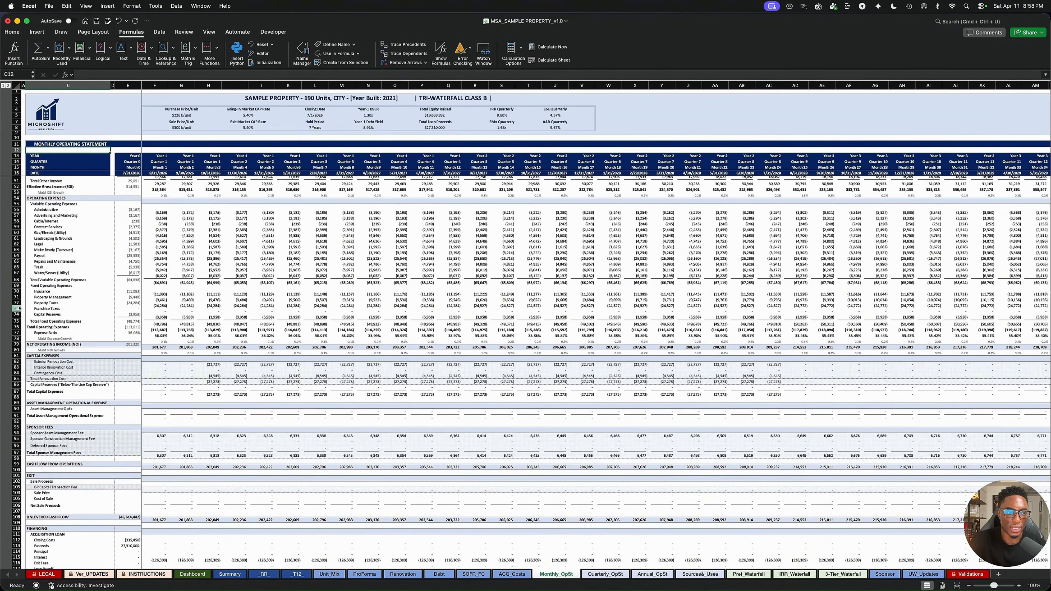
pyautogui.click(15, 309)
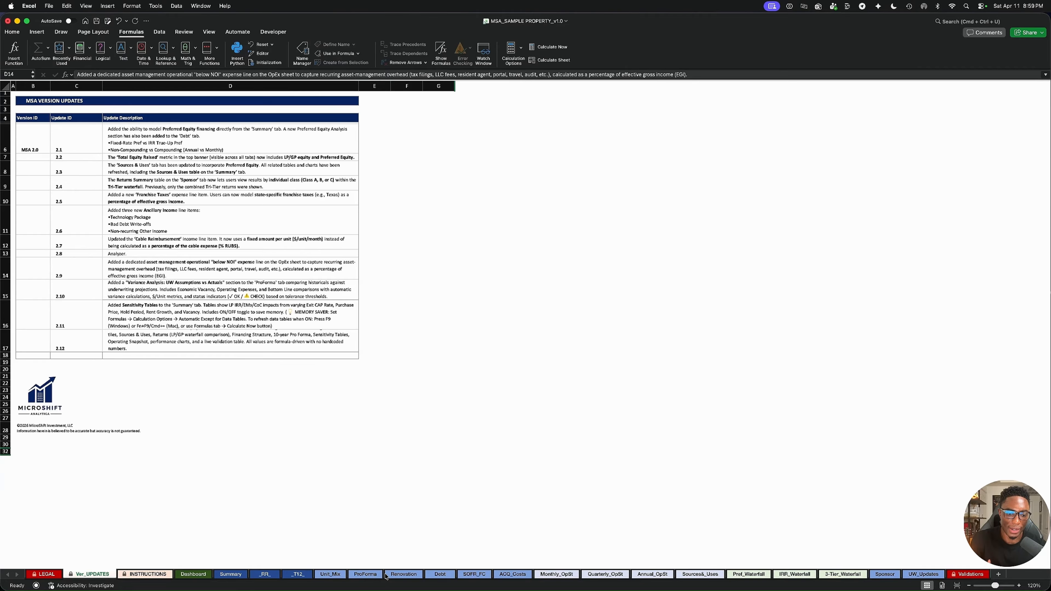
# Locate the Technology Package line and its TECHPACK label in the Other Income table of the T12 sheet.
pyautogui.click(305, 578)
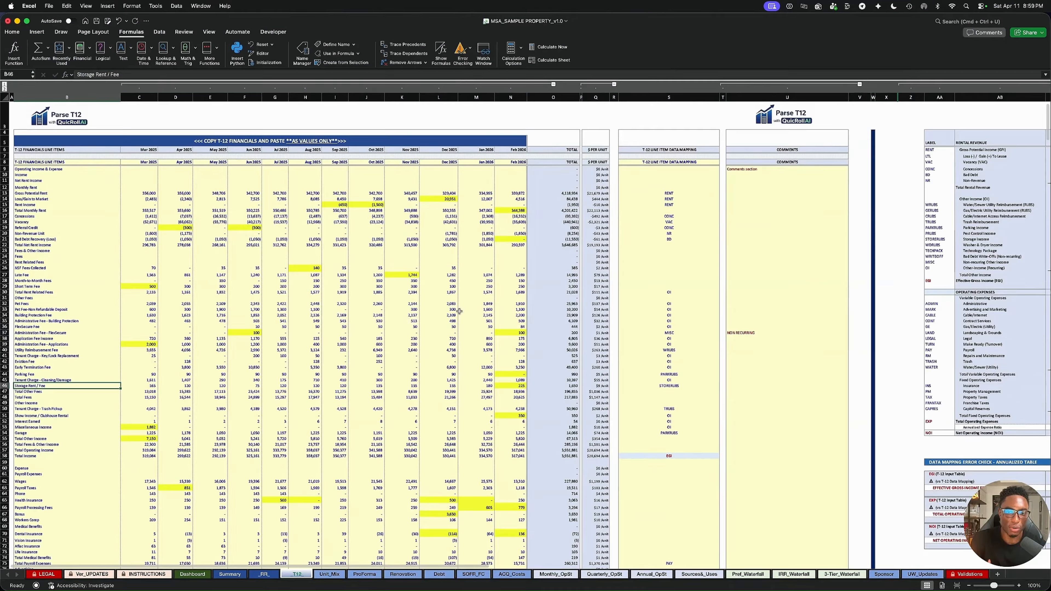
pyautogui.scroll(-5, 565, 312)
pyautogui.hscroll(10, 564, 313)
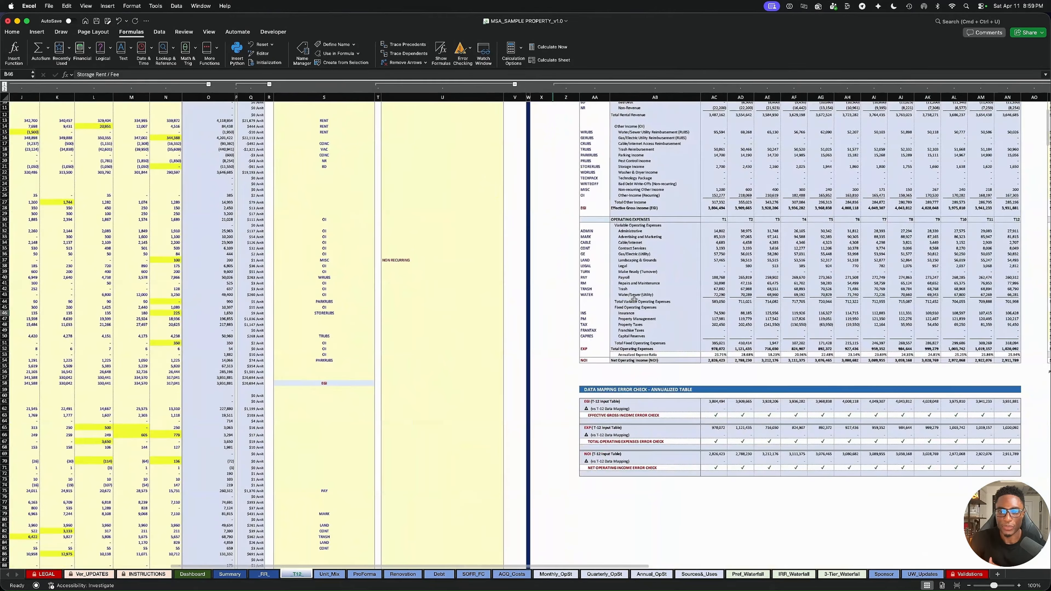
pyautogui.scroll(3, 576, 210)
pyautogui.click(576, 211)
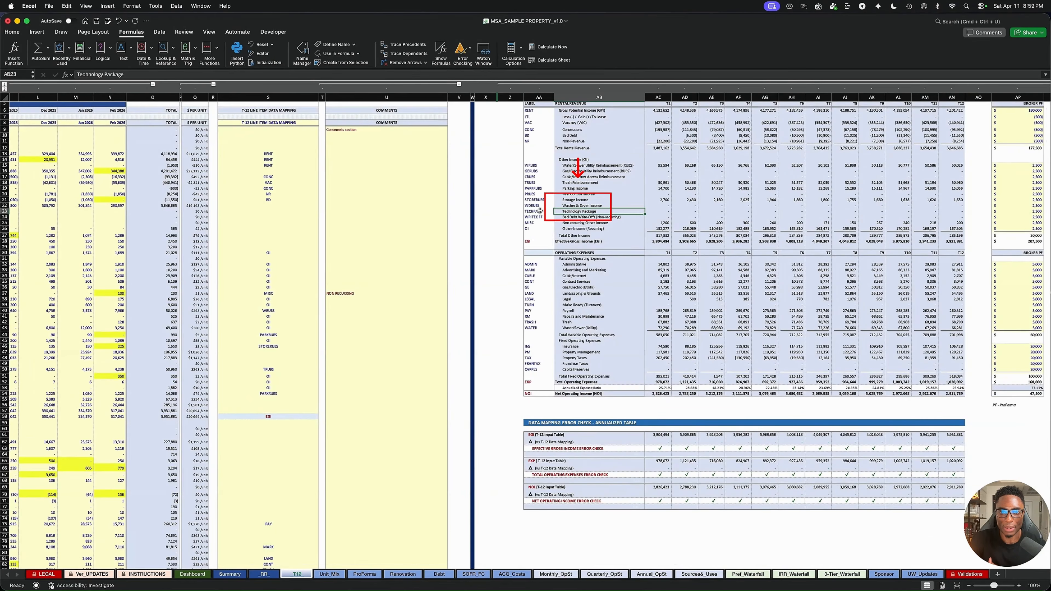
pyautogui.moveTo(543, 212); pyautogui.dragTo(587, 213)
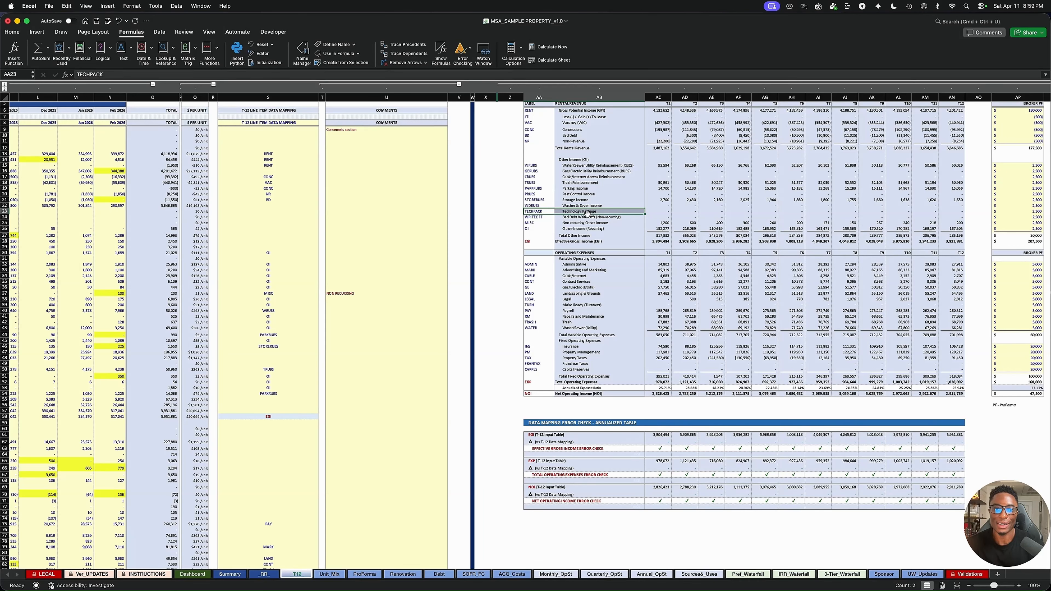
pyautogui.click(524, 212)
pyautogui.hscroll(-5, 436, 326)
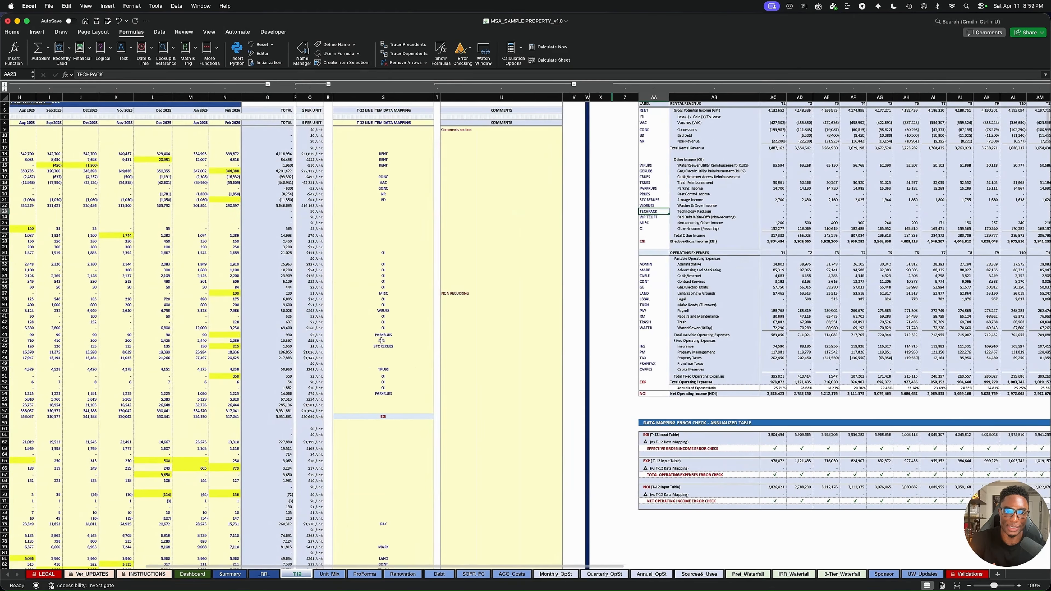
# Map the Eviction Fee line item to TECHPACK in the T-12 line item data mapping column.
pyautogui.hscroll(-5, 381, 339)
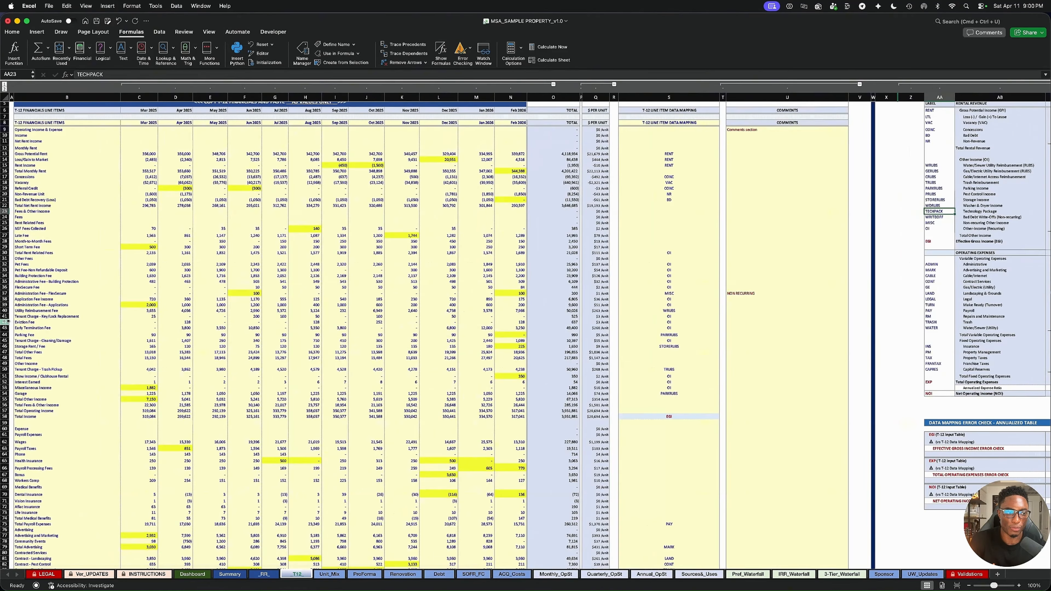
pyautogui.click(6, 321)
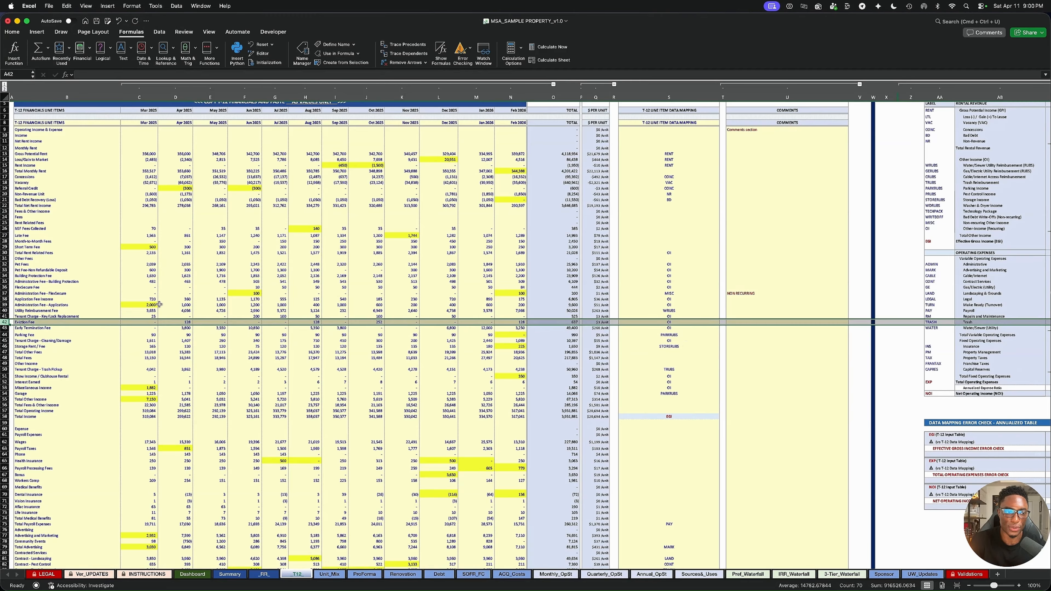
pyautogui.click(669, 322)
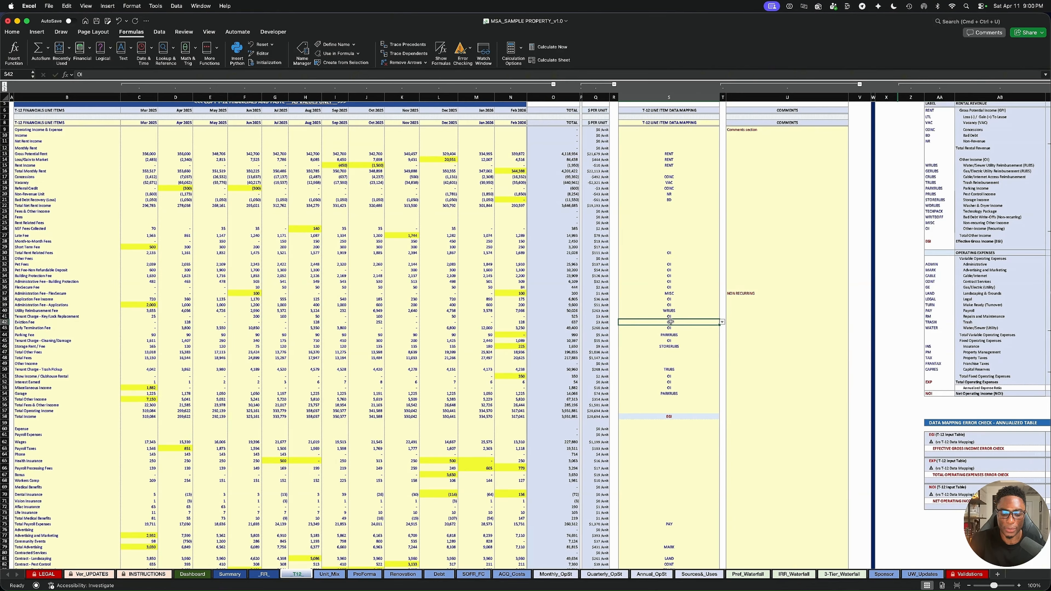
pyautogui.write('TECHPACK')
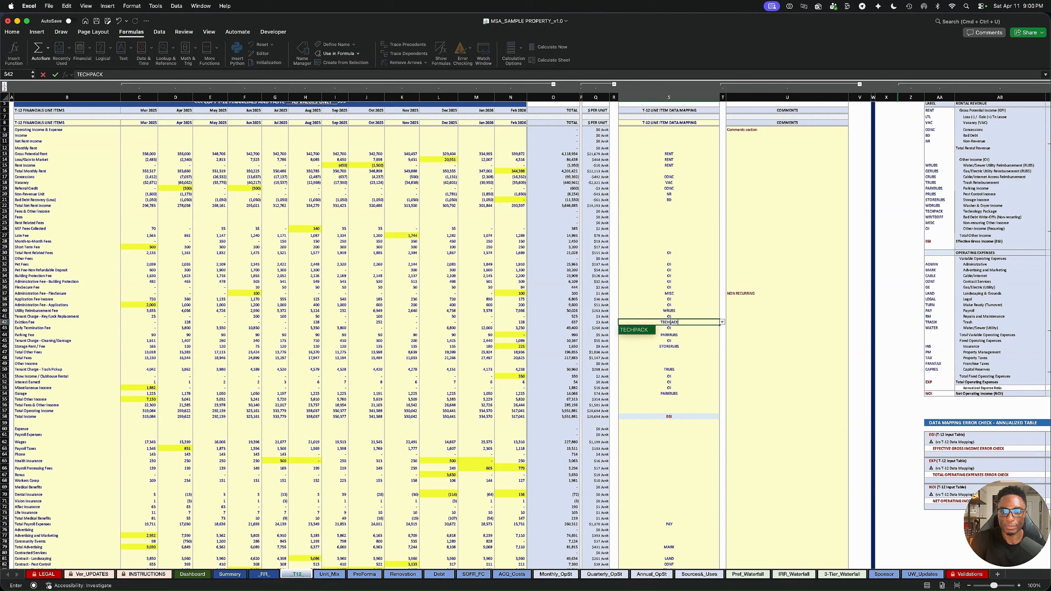
pyautogui.press('Return')
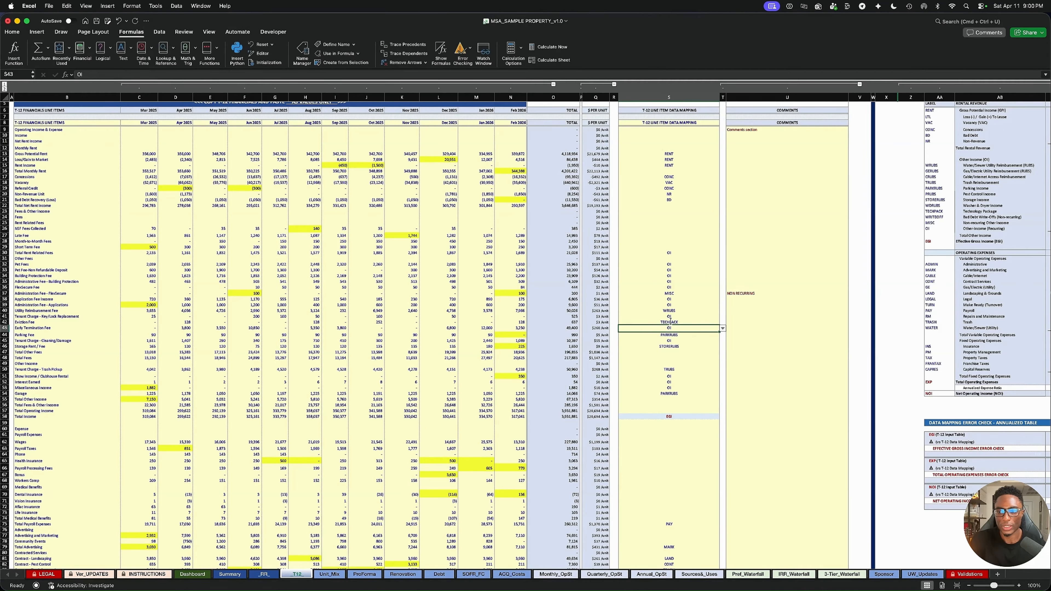
# Inspect the Technology Package row across the T1 to T12 columns of the mapped income table.
pyautogui.hscroll(10, 756, 220)
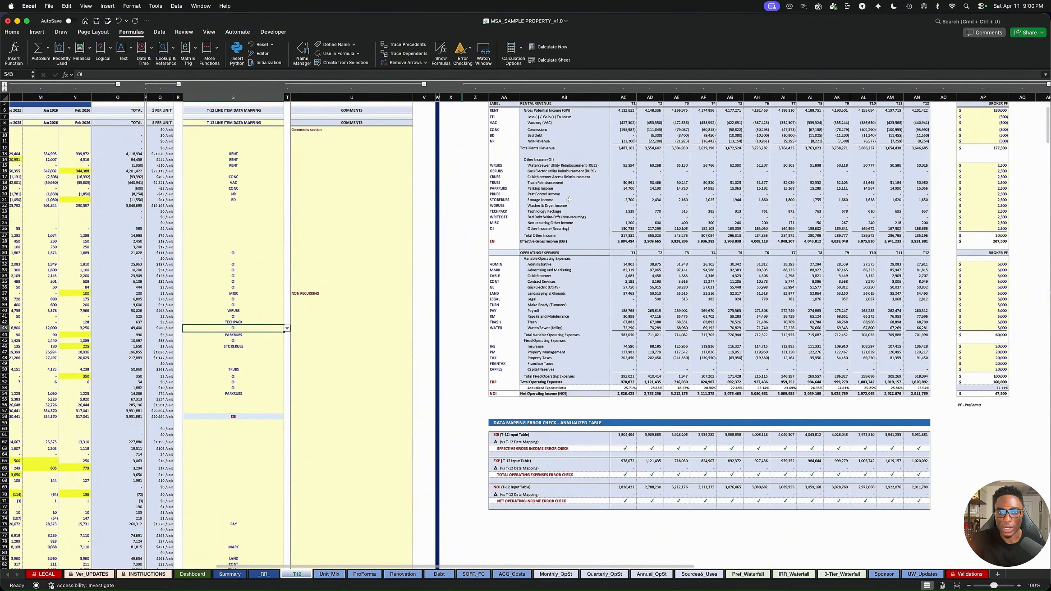
pyautogui.click(550, 211)
pyautogui.moveTo(551, 211); pyautogui.dragTo(910, 211)
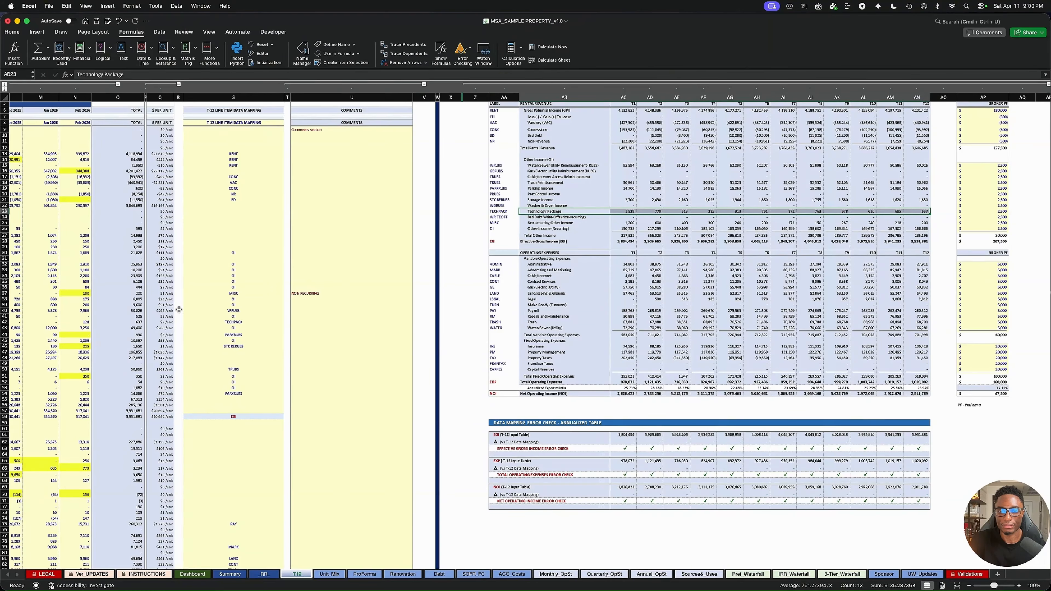
pyautogui.hscroll(-5, 401, 373)
pyautogui.click(406, 374)
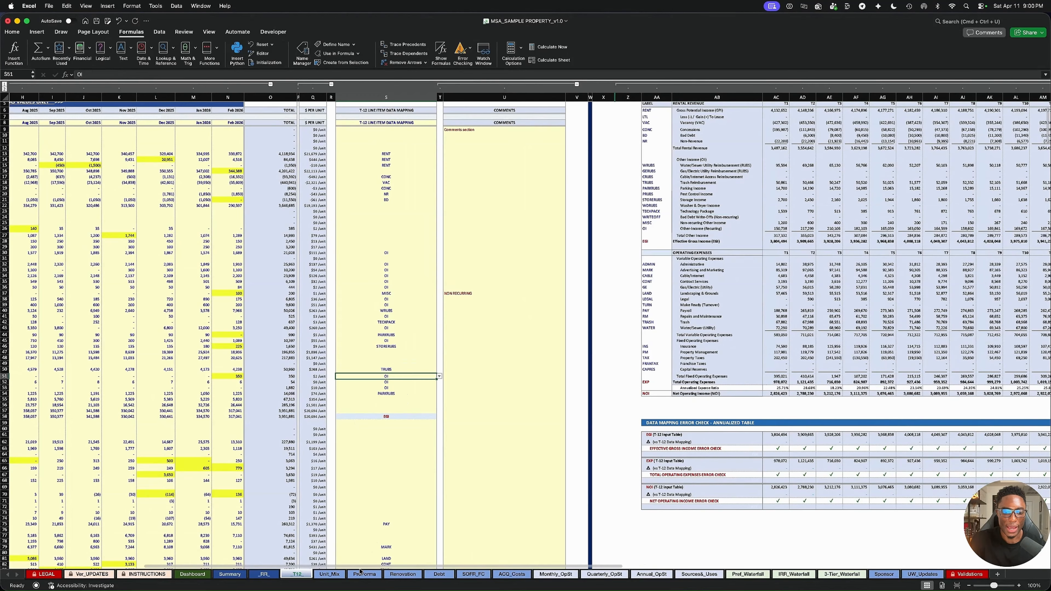
# Inspect the Technology Package row in the ProForma sheet's Other Income section, from the historical columns through the stabilized projection.
pyautogui.hotkey('ctrl', 'pagedown')
pyautogui.hotkey('ctrl', 'pagedown')
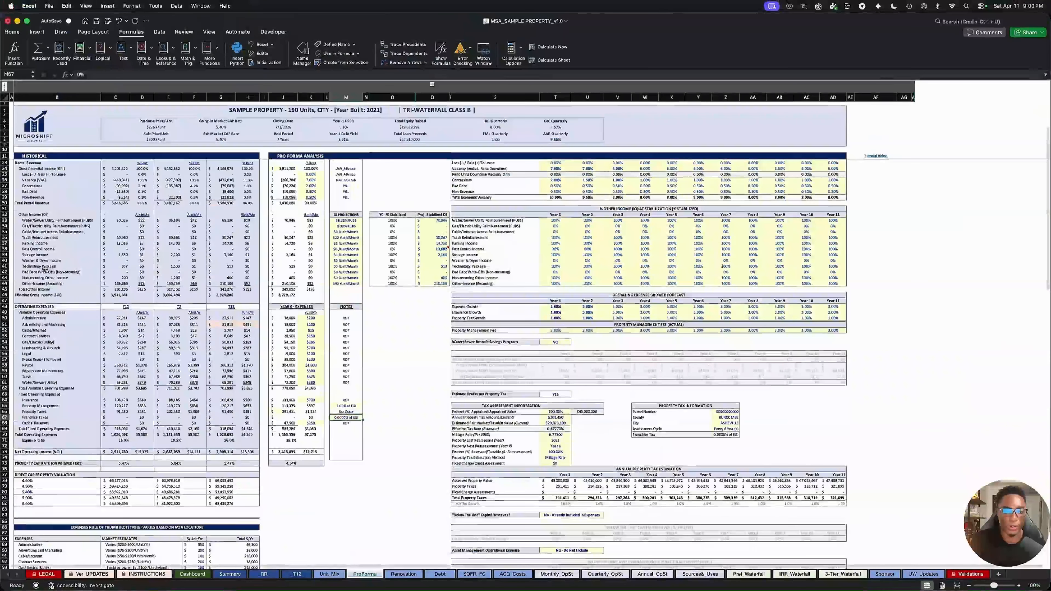
pyautogui.moveTo(24, 266); pyautogui.dragTo(427, 267)
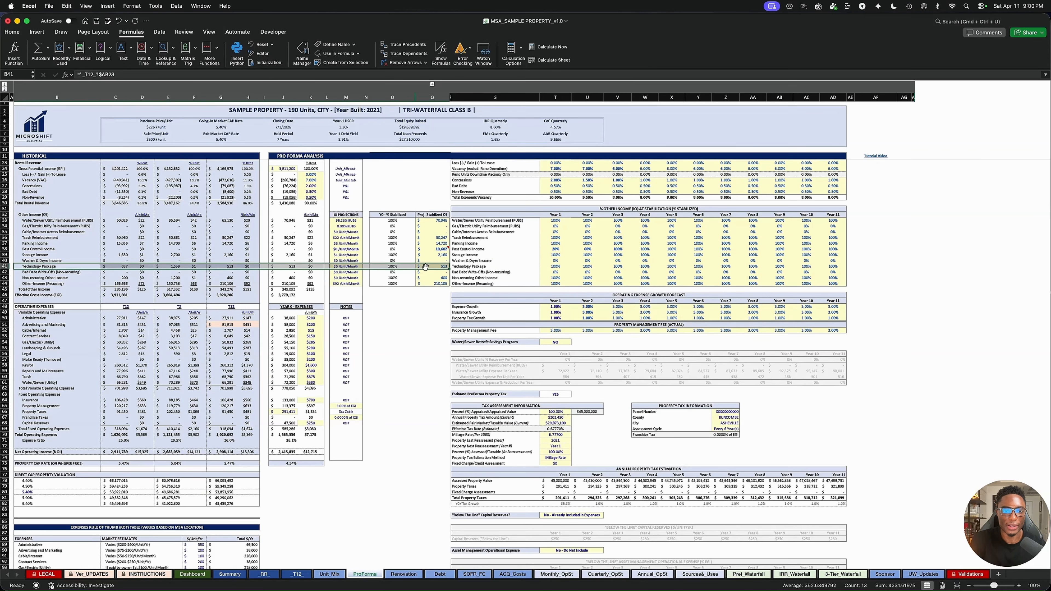
pyautogui.scroll(3, 280, 474)
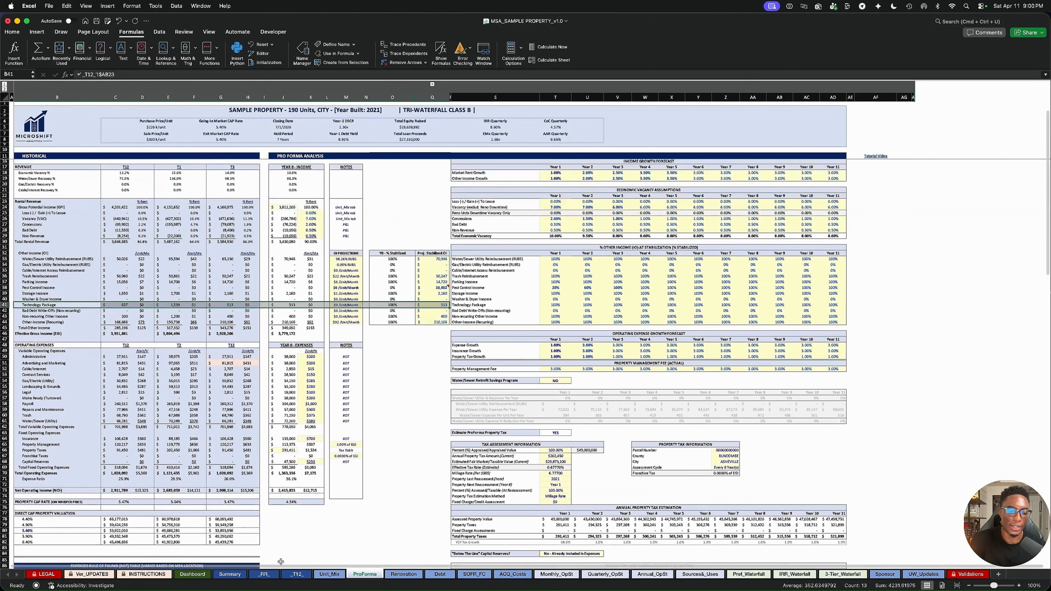
# Return to the T12 sheet and undo the TECHPACK mapping on the Eviction Fee row.
pyautogui.click(296, 573)
pyautogui.click(413, 364)
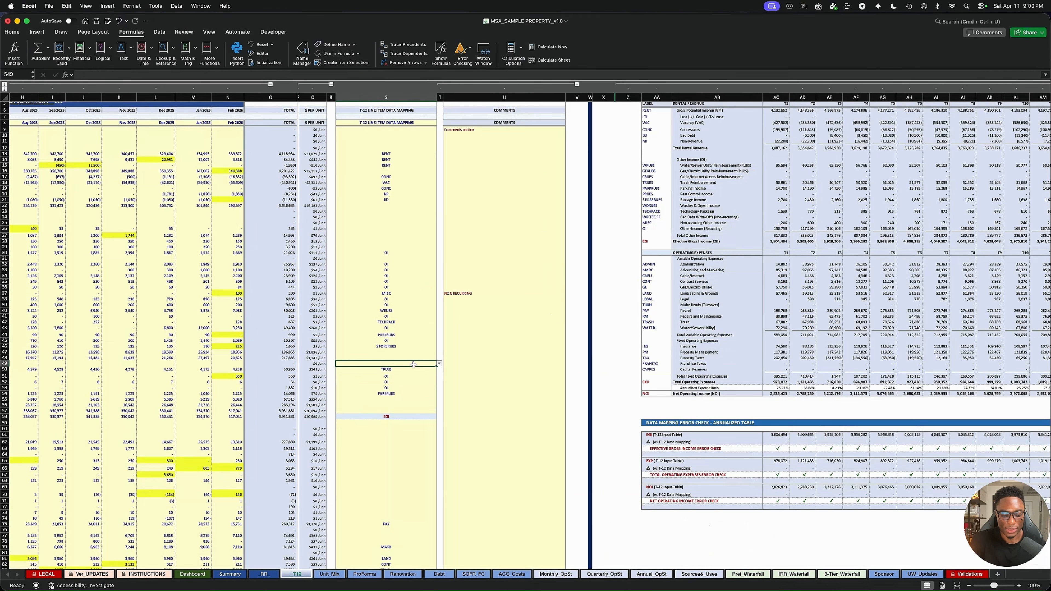
pyautogui.press('super+z')
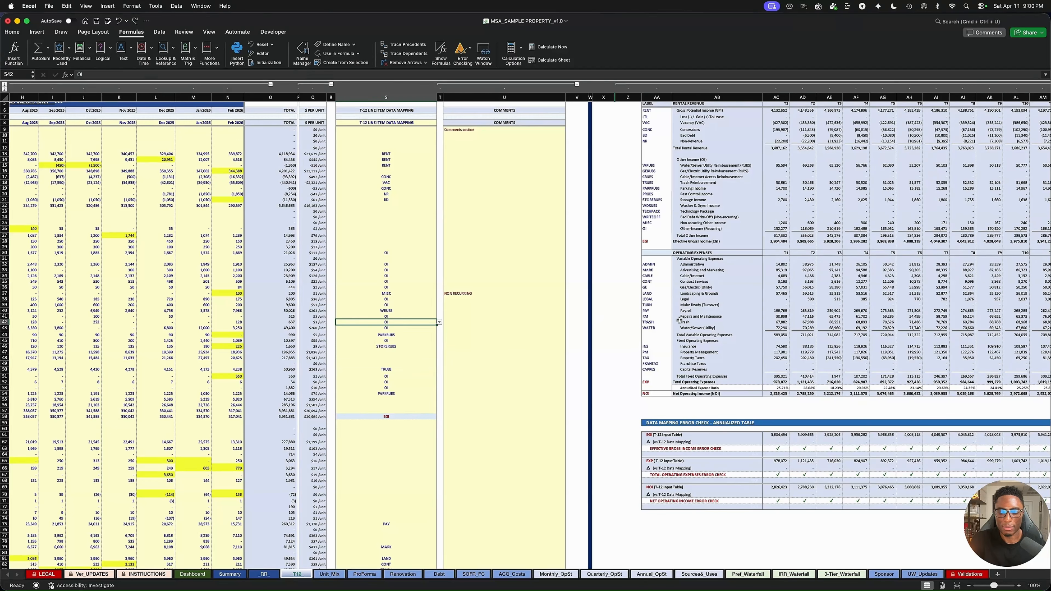
# Examine the Bad Debt Write-Offs (Non-recurring) line and its WRITEOFF label alongside the T-12 line items and their data mapping.
pyautogui.hscroll(2, 679, 321)
pyautogui.hscroll(2, 679, 321)
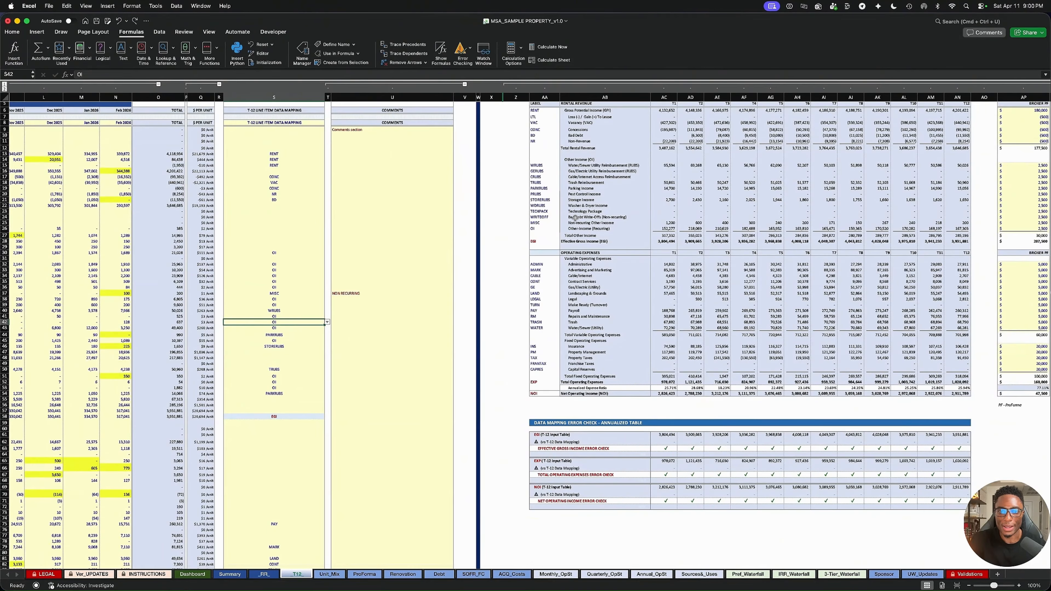
pyautogui.click(602, 218)
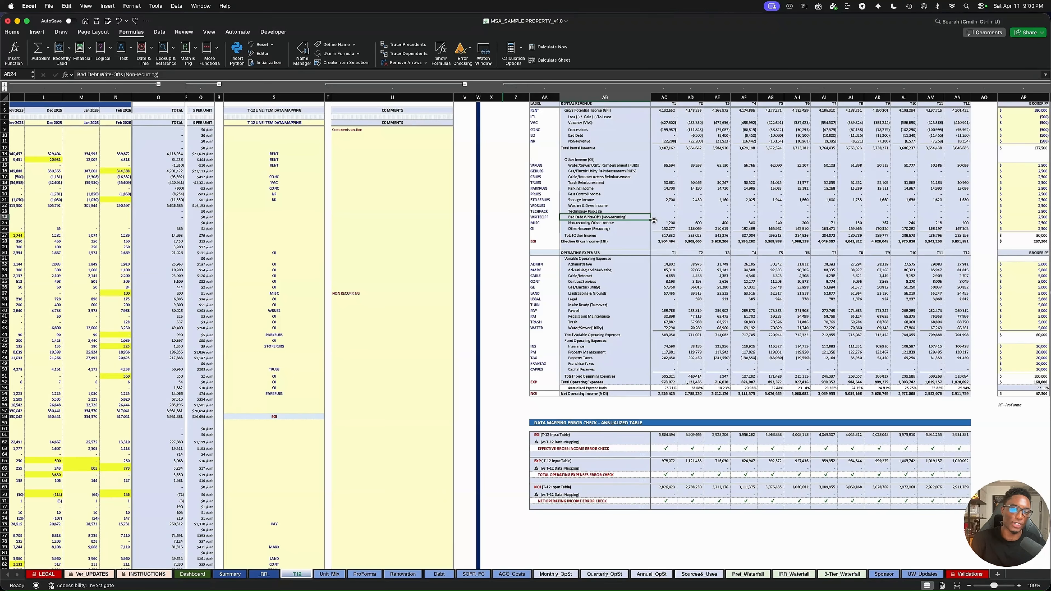
pyautogui.hscroll(-10, 472, 258)
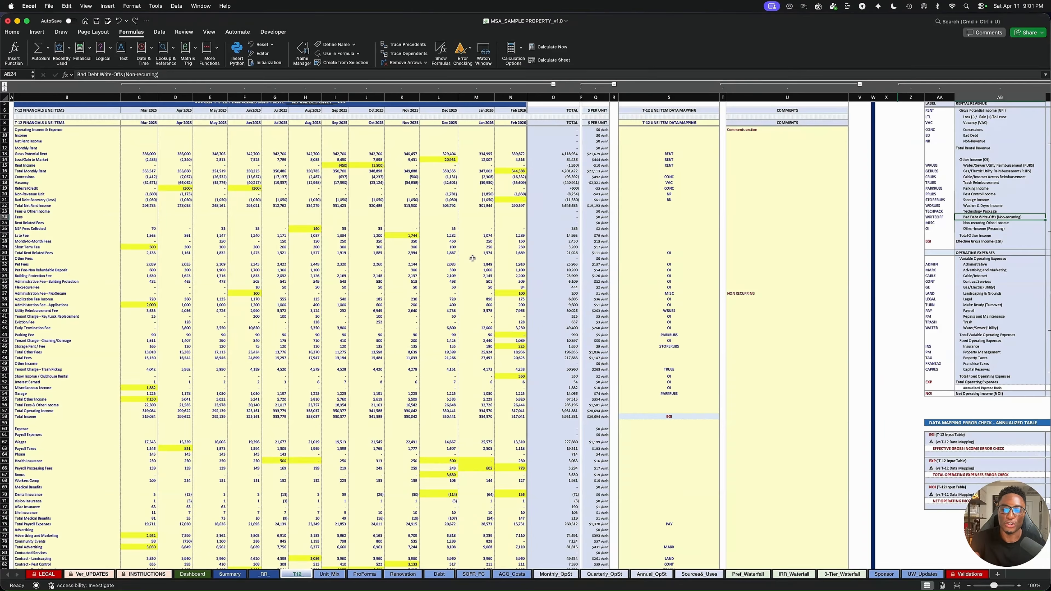
pyautogui.hscroll(8, 355, 306)
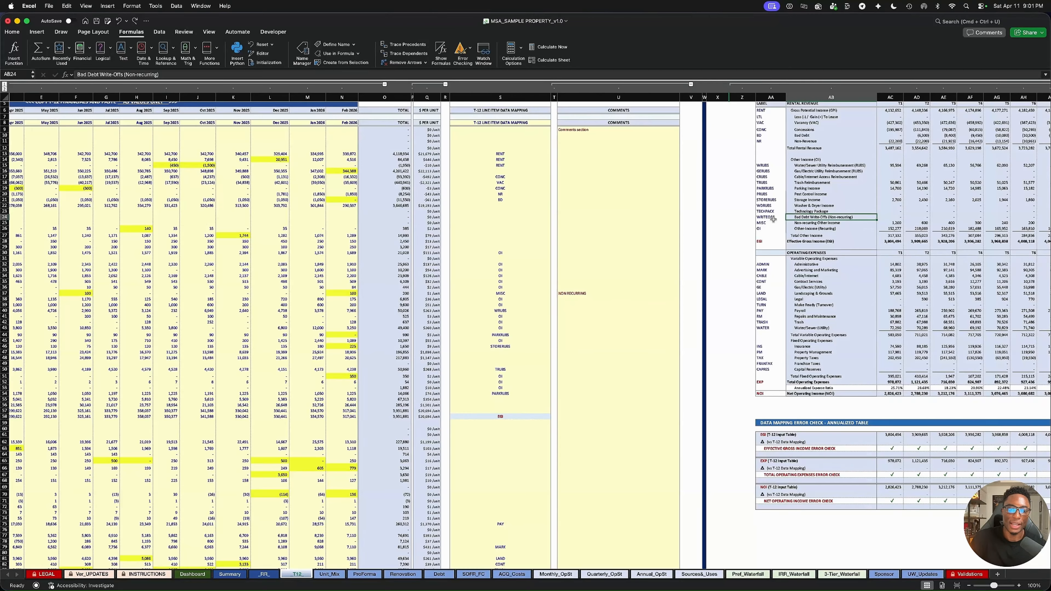
pyautogui.hscroll(-5, 701, 234)
pyautogui.scroll(-5, 689, 277)
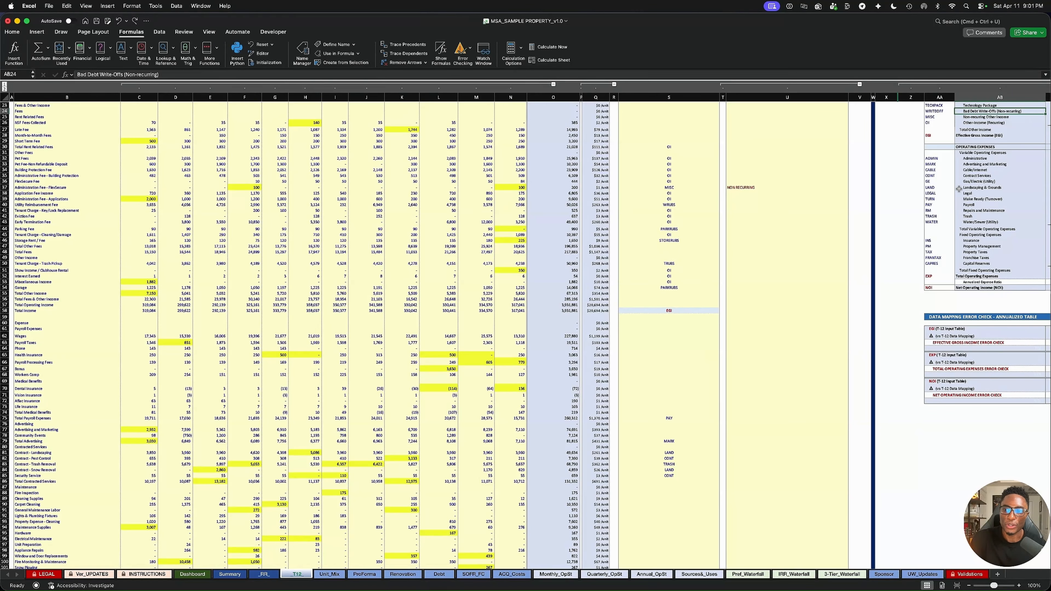
pyautogui.hscroll(3, 958, 189)
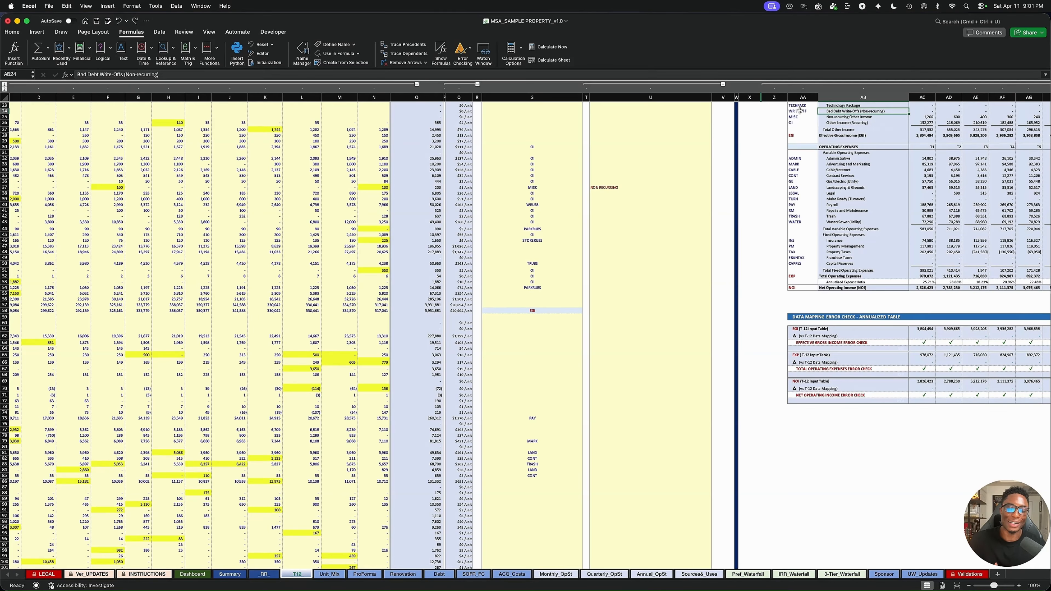
pyautogui.scroll(2, 871, 131)
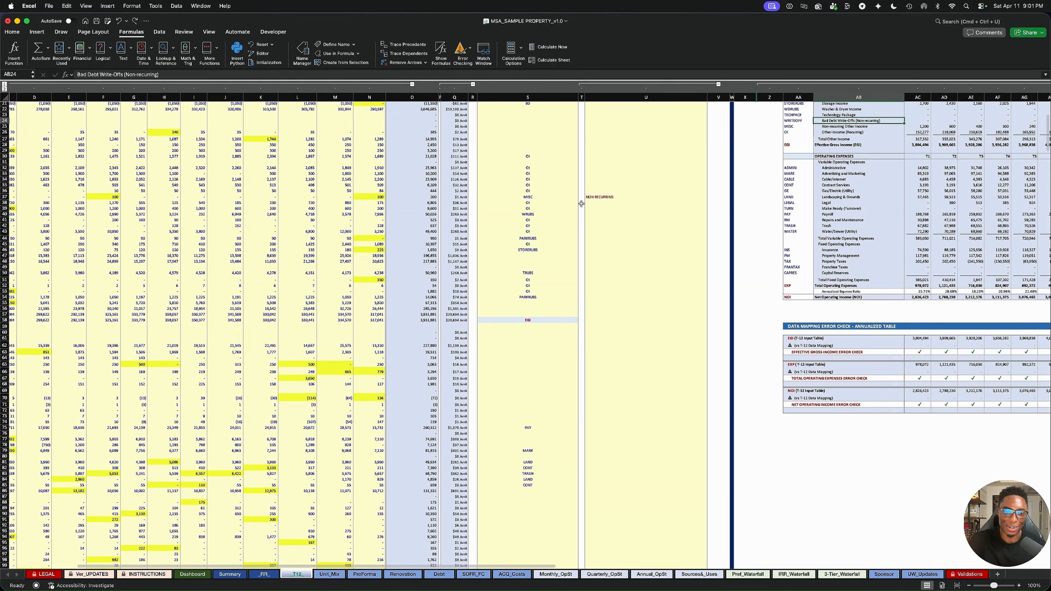
pyautogui.hscroll(-1, 458, 223)
pyautogui.scroll(4, 475, 229)
pyautogui.hscroll(-1, 474, 229)
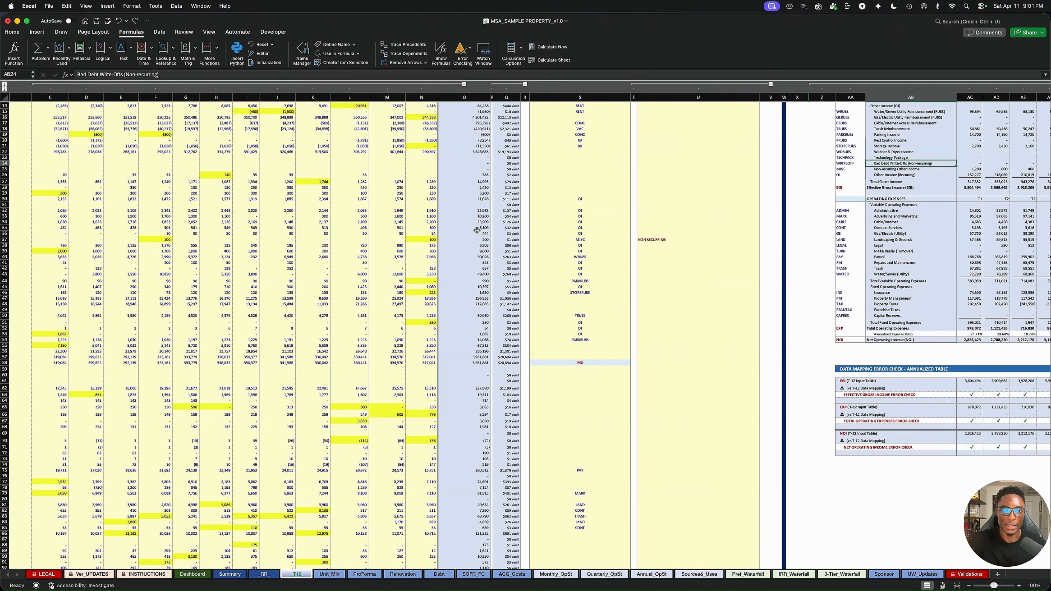
pyautogui.hscroll(-3, 476, 244)
pyautogui.scroll(5, 469, 248)
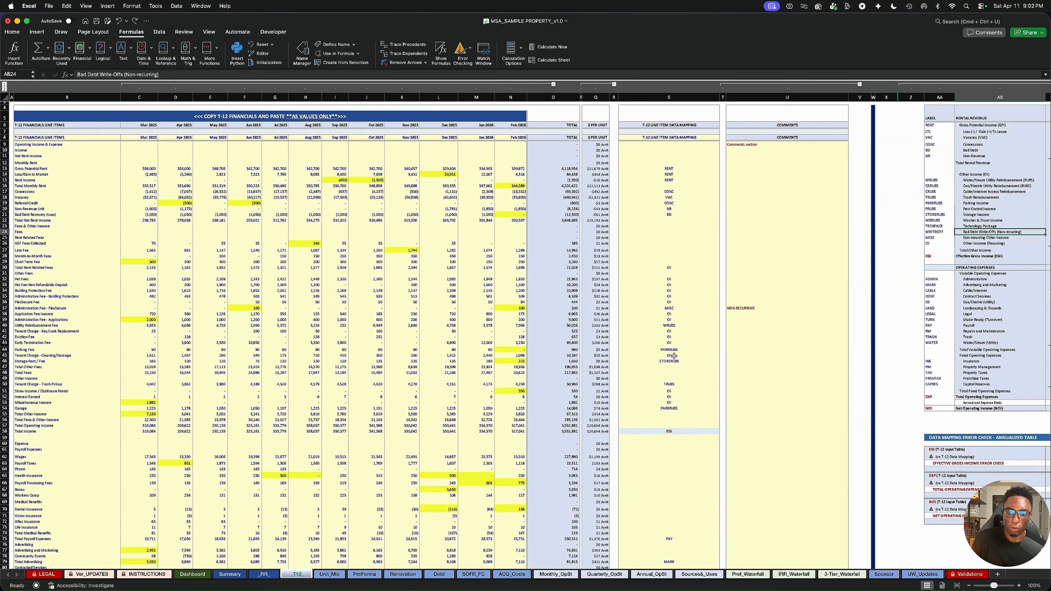
# Trace the MISC-mapped Administration Fee - FlexSecure line to Non-recurring Other Income in the T12 income table and the ProForma sheet.
pyautogui.moveTo(669, 308); pyautogui.dragTo(65, 308)
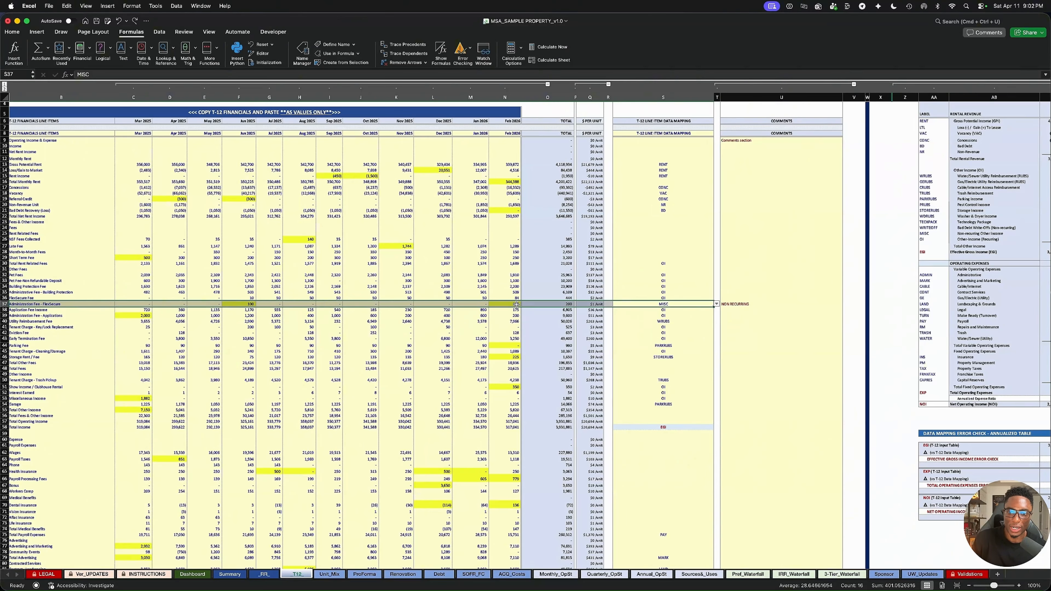
pyautogui.hscroll(3, 574, 306)
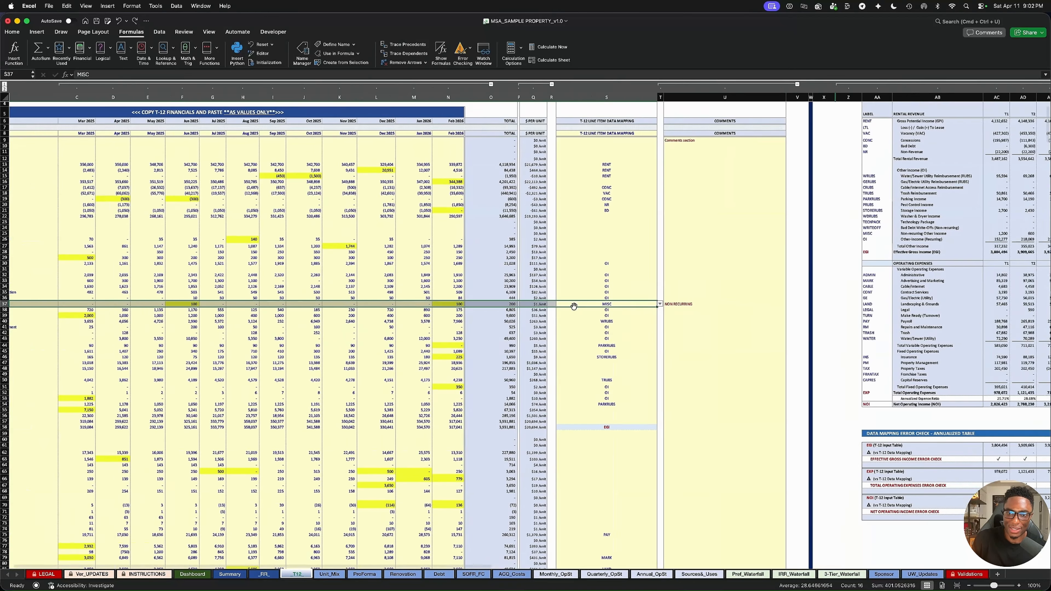
pyautogui.hscroll(4, 573, 305)
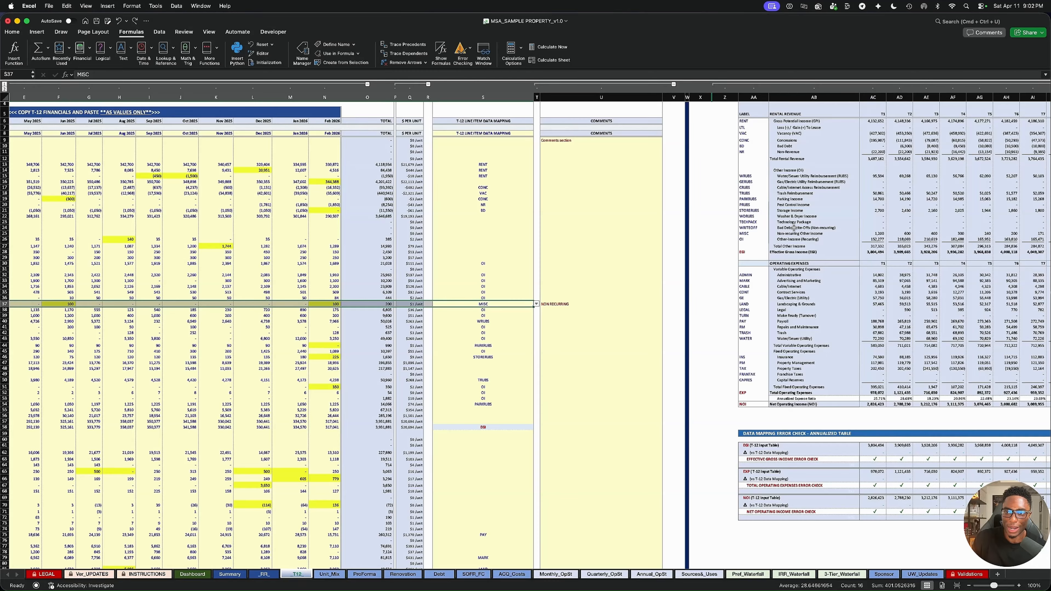
pyautogui.click(751, 234)
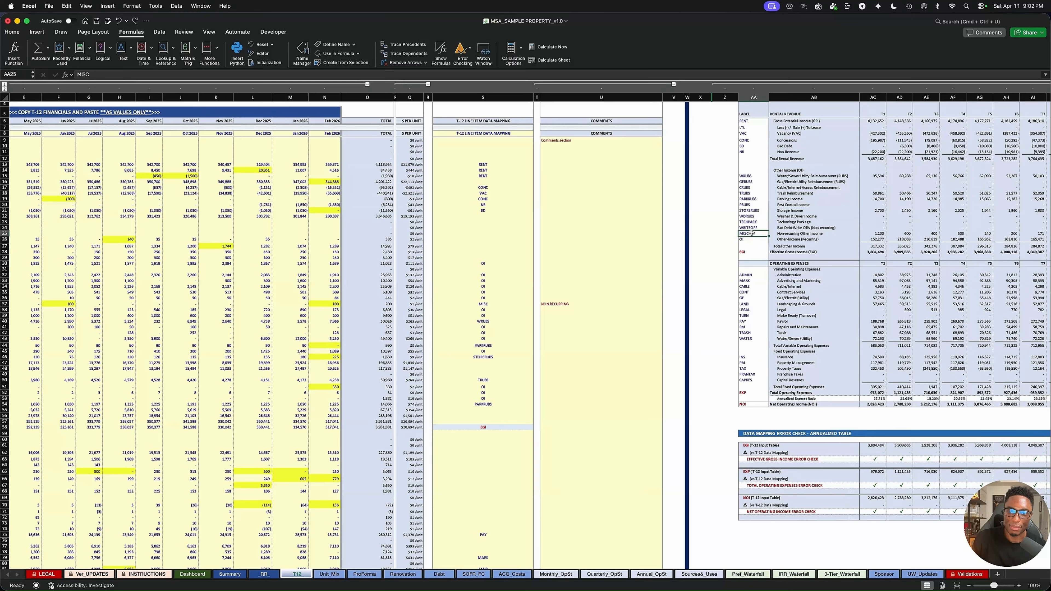
pyautogui.click(488, 304)
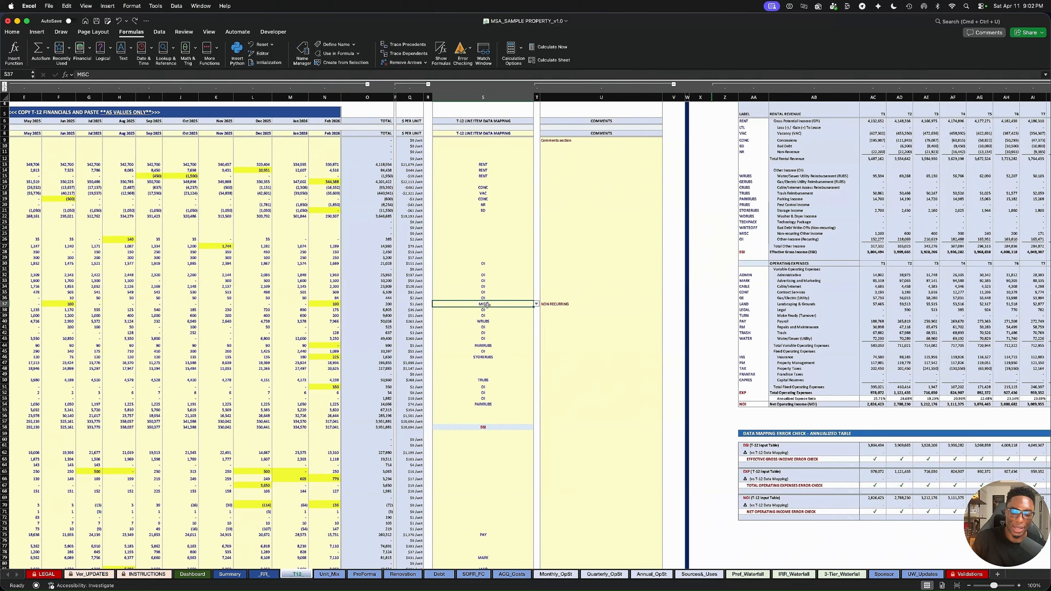
pyautogui.hscroll(-1, 488, 304)
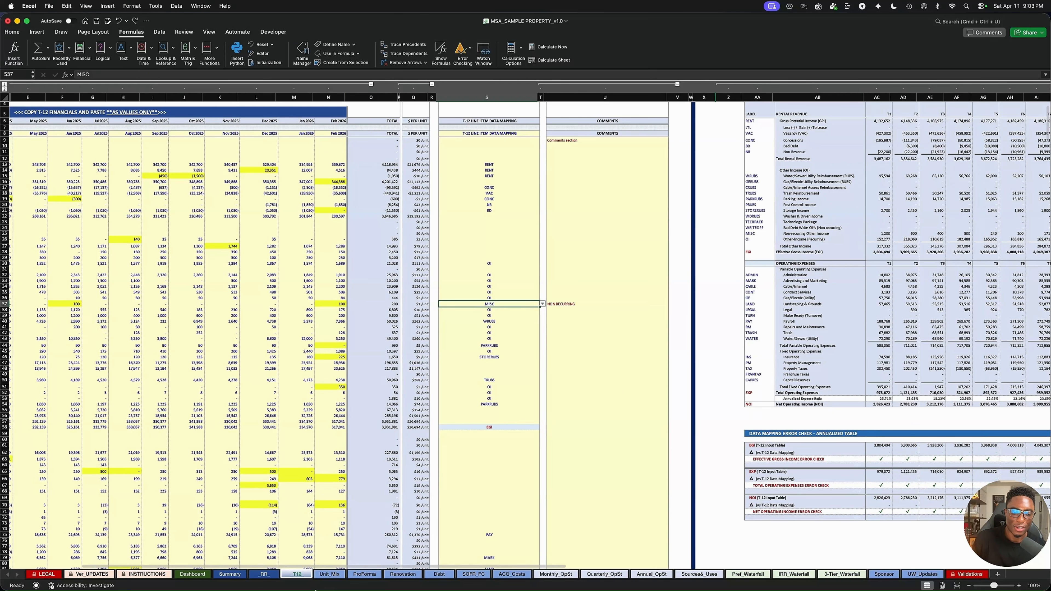
pyautogui.click(364, 575)
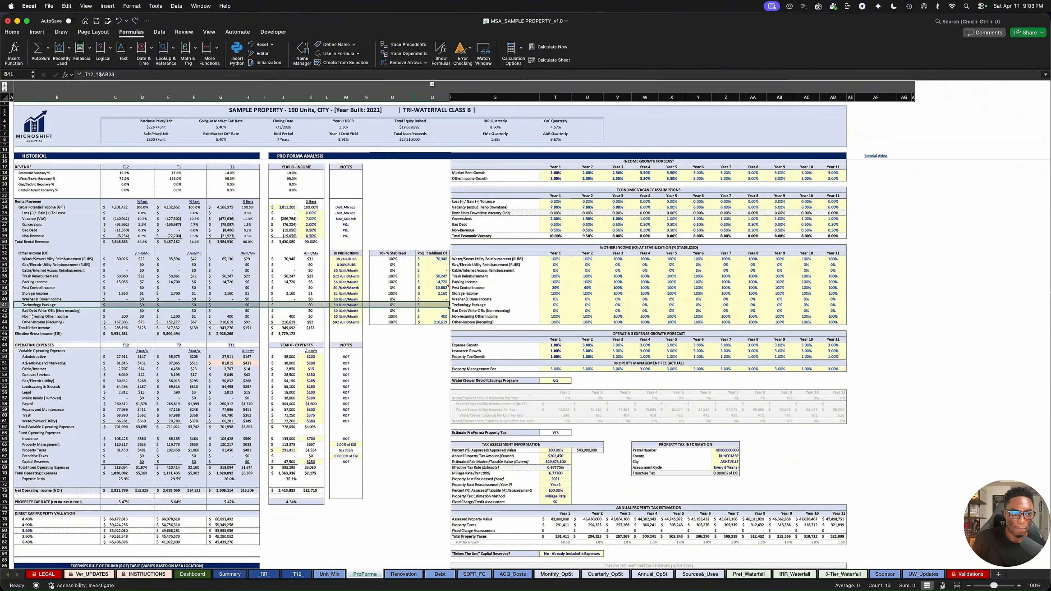
pyautogui.moveTo(31, 317); pyautogui.dragTo(349, 317)
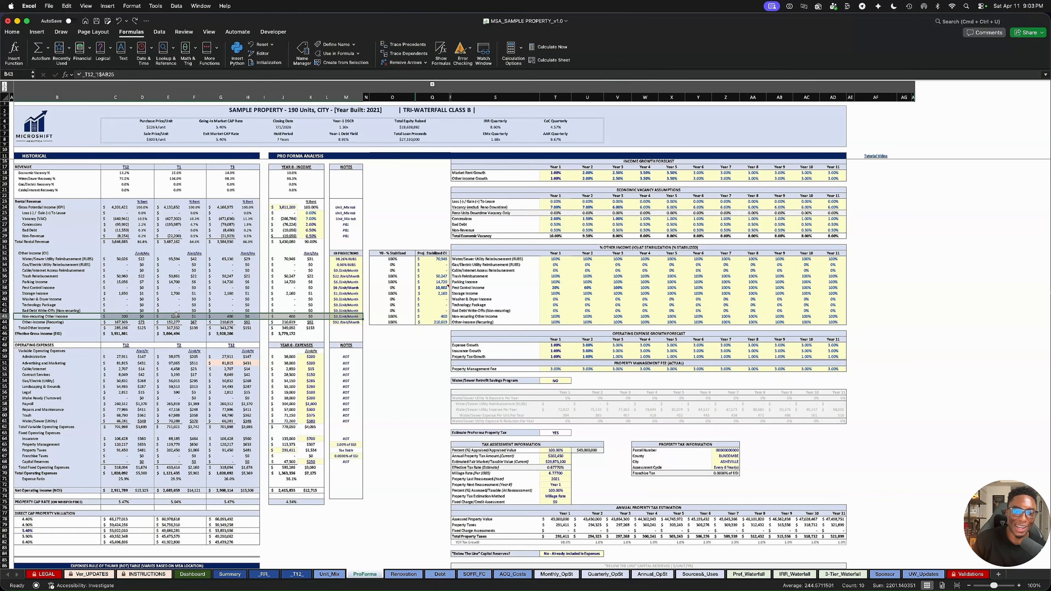
# Examine the Non-recurring Other Income projection in the ProForma sheet and highlight the three new ancillary income rows, 41 to 43.
pyautogui.click(345, 316)
pyautogui.moveTo(362, 318); pyautogui.dragTo(363, 323)
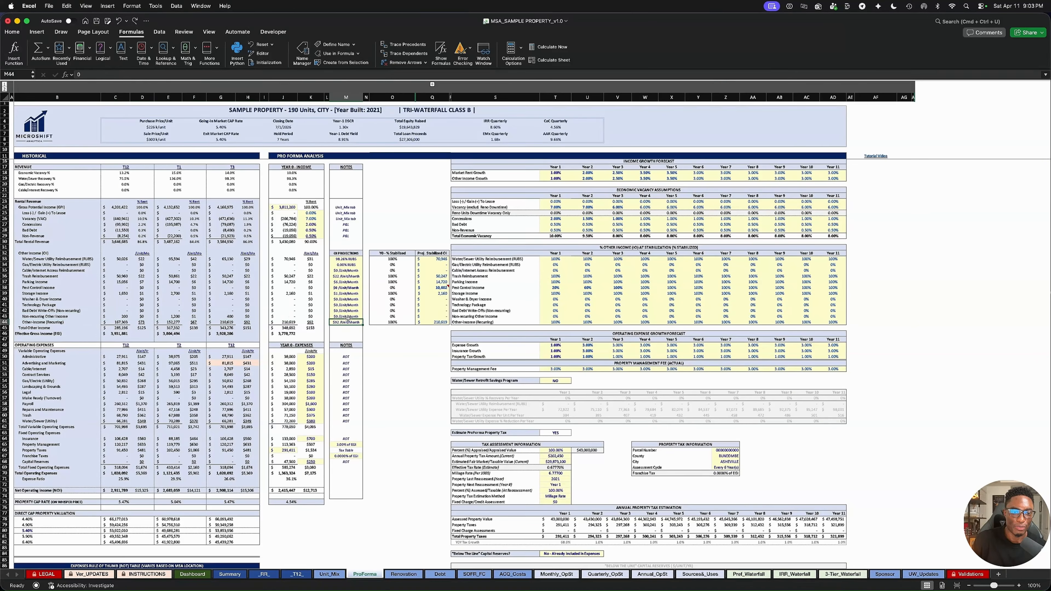
pyautogui.press('Down')
pyautogui.moveTo(286, 316); pyautogui.dragTo(333, 317)
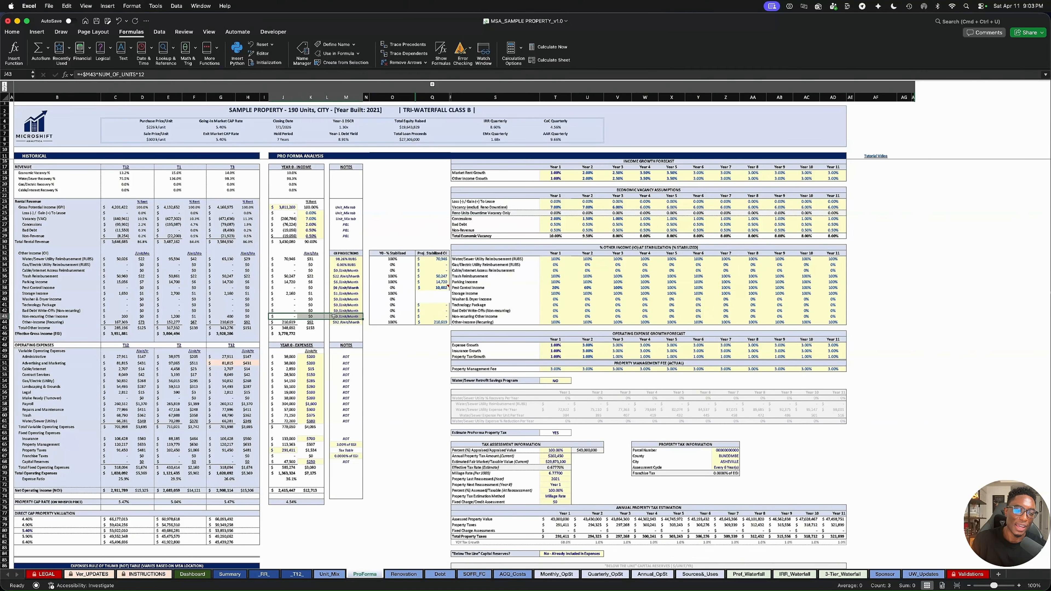
pyautogui.click(5, 316)
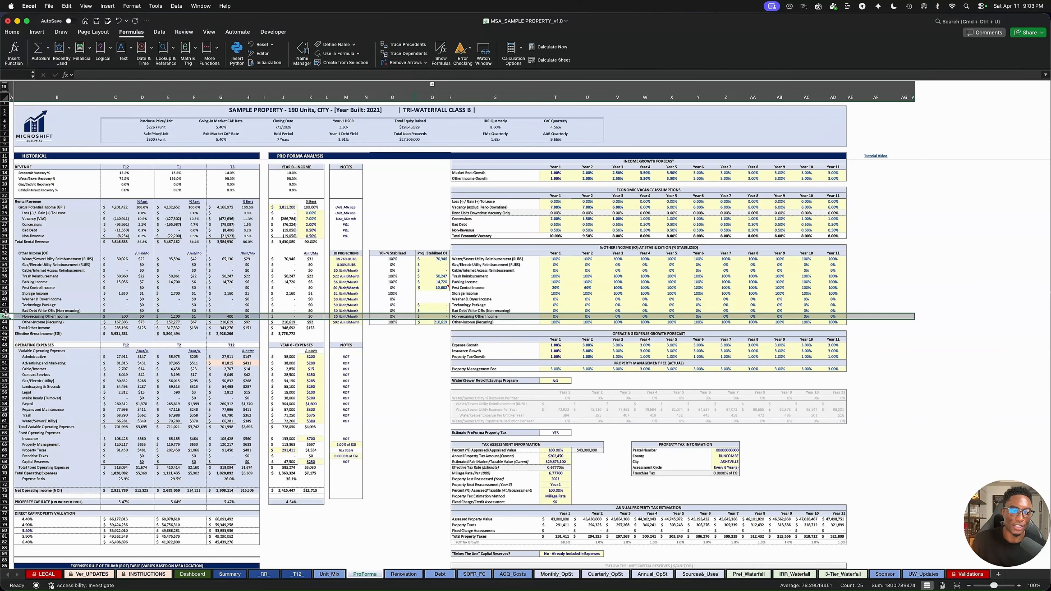
pyautogui.moveTo(6, 316); pyautogui.dragTo(7, 305)
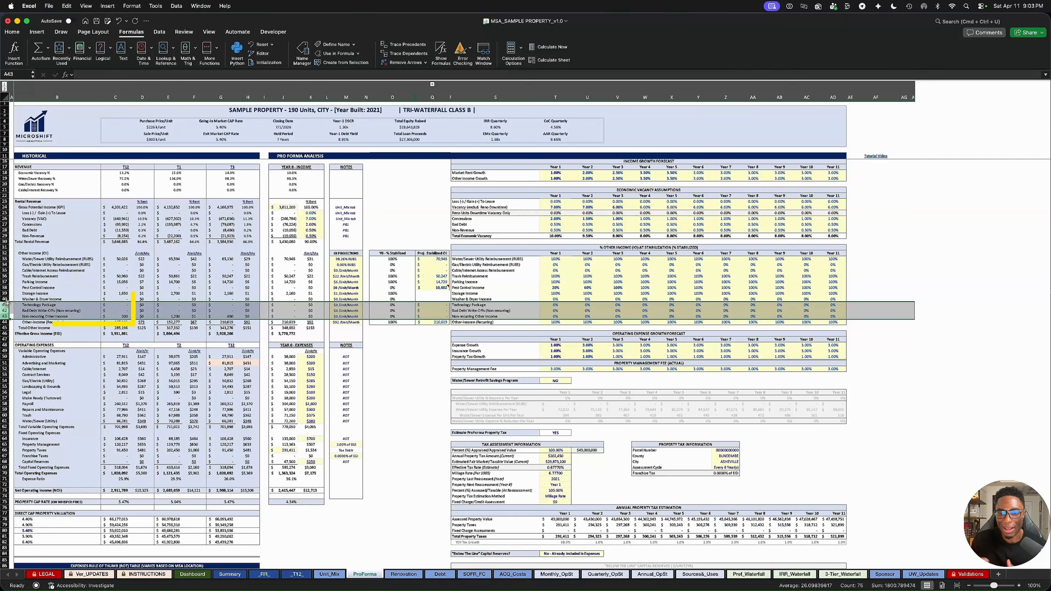
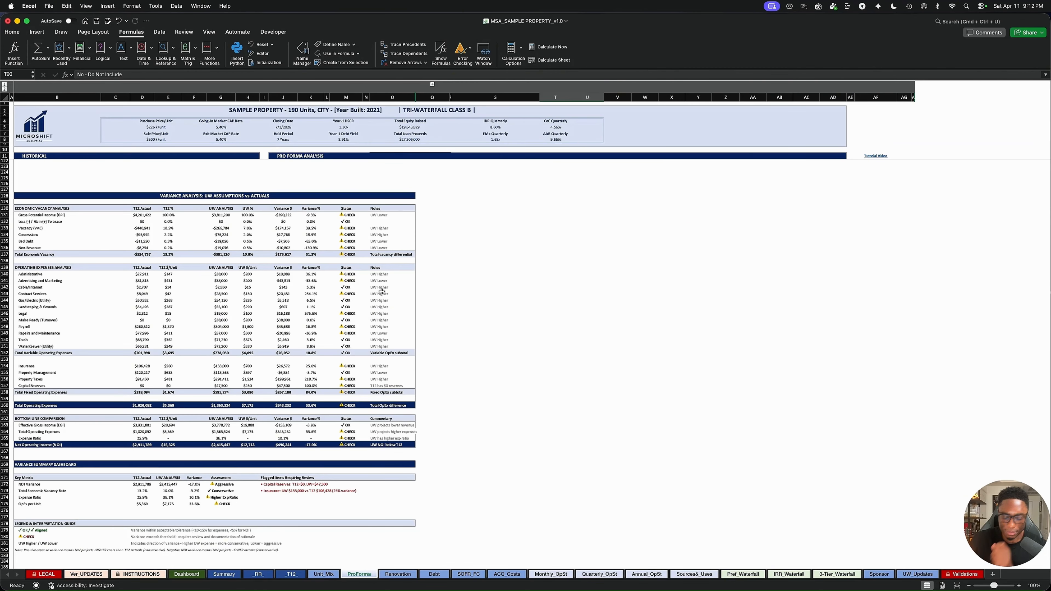
# Review the Variance Analysis: UW Assumptions vs Actuals section of the ProForma sheet.
pyautogui.scroll(-1, 379, 293)
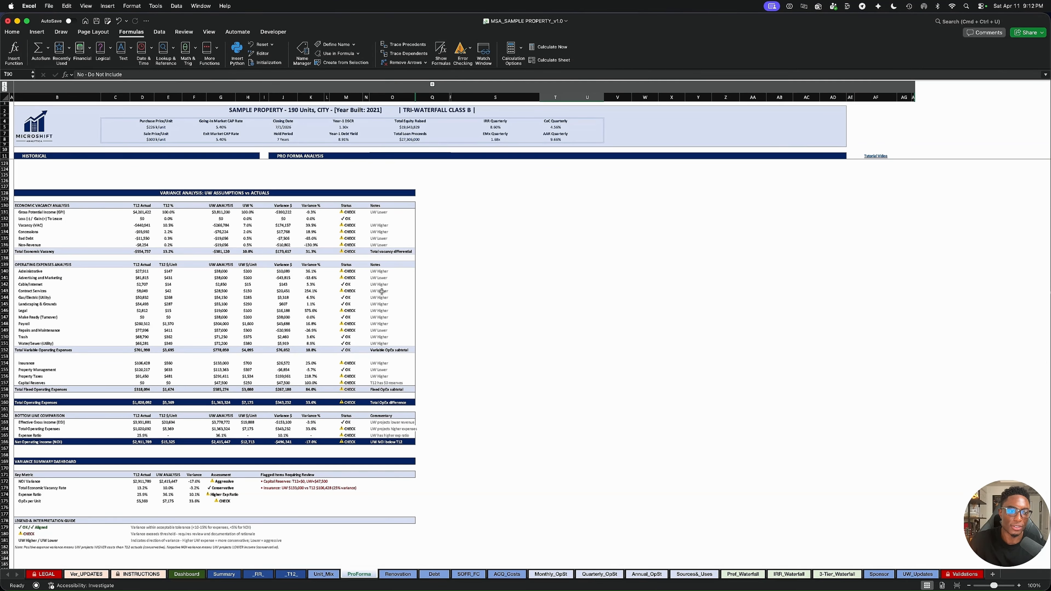
pyautogui.scroll(3, 158, 439)
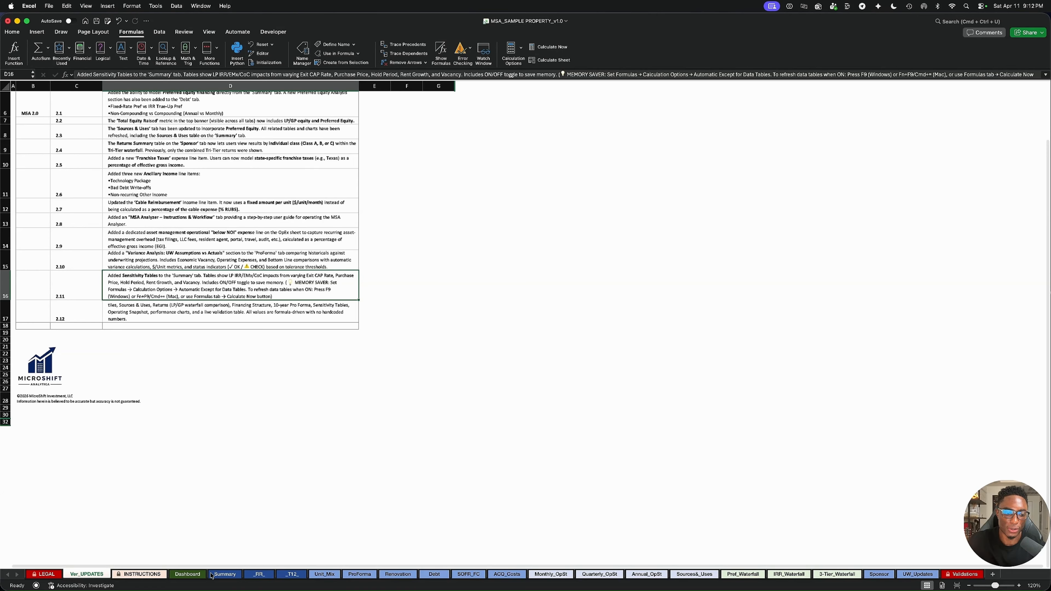
# Open the Summary sheet, expand its collapsed Sensitivity Analysis columns, and look over the six sensitivity tables.
pyautogui.click(224, 575)
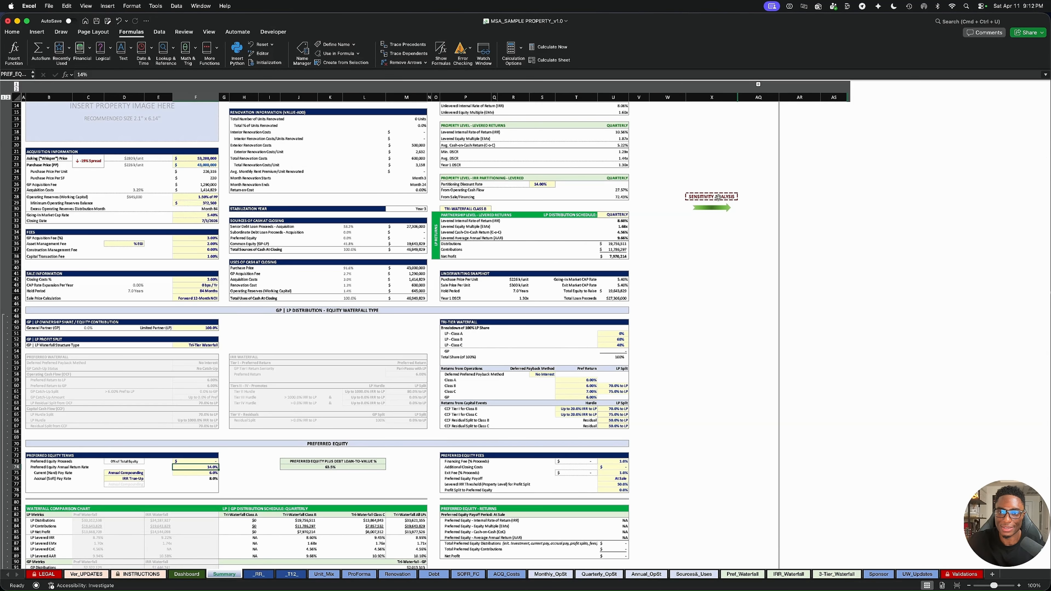
pyautogui.click(758, 85)
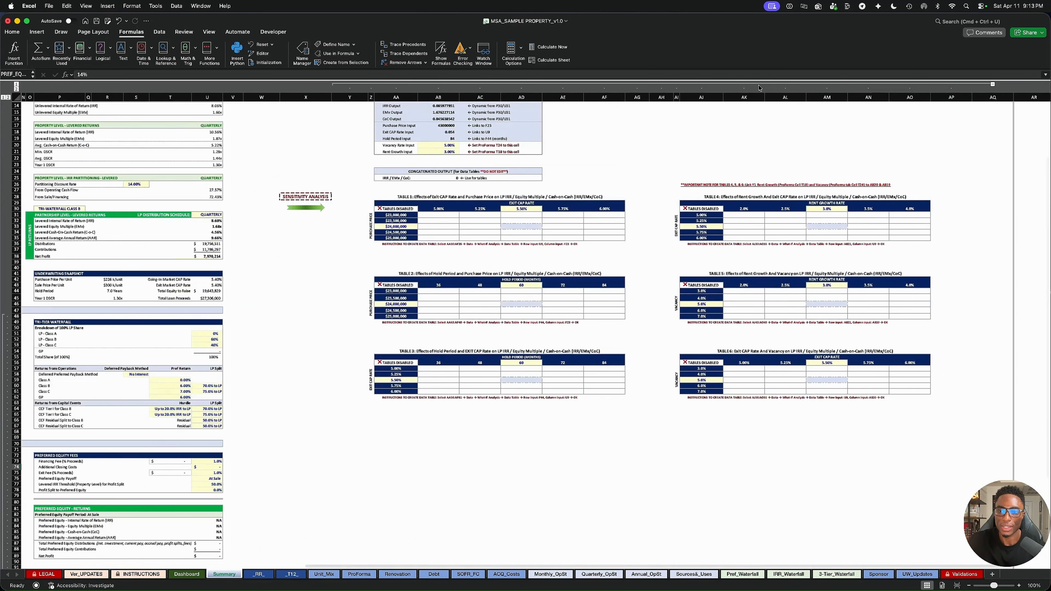
pyautogui.scroll(5, 735, 156)
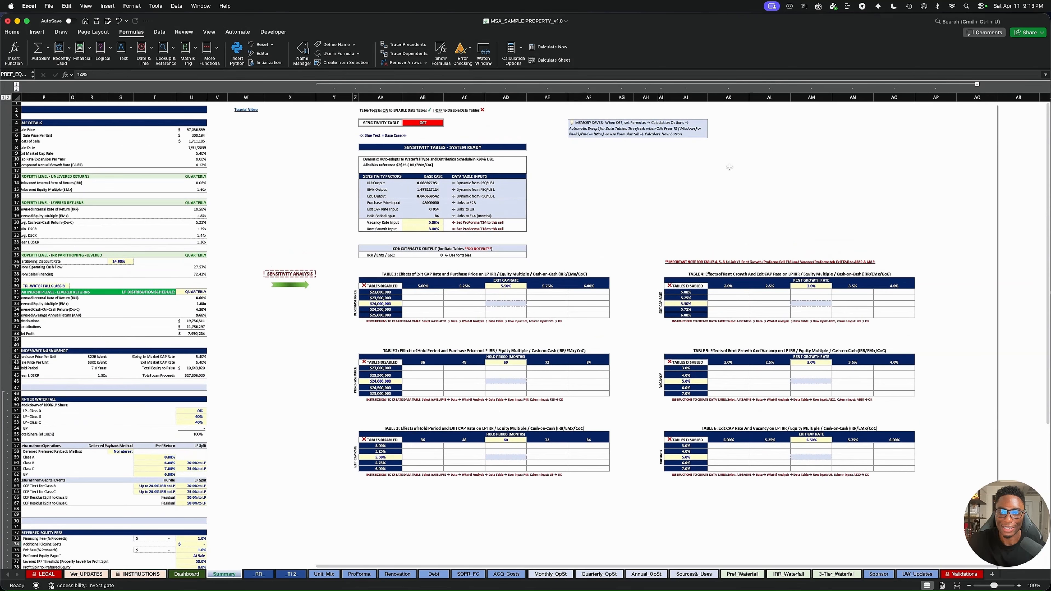
pyautogui.hscroll(1, 534, 235)
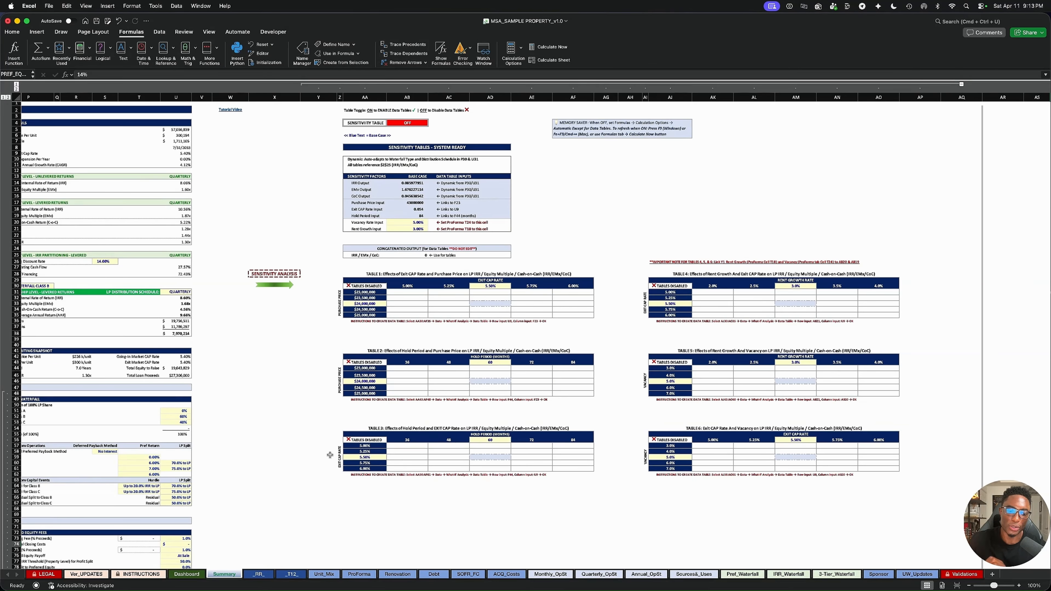
pyautogui.hscroll(-1, 333, 455)
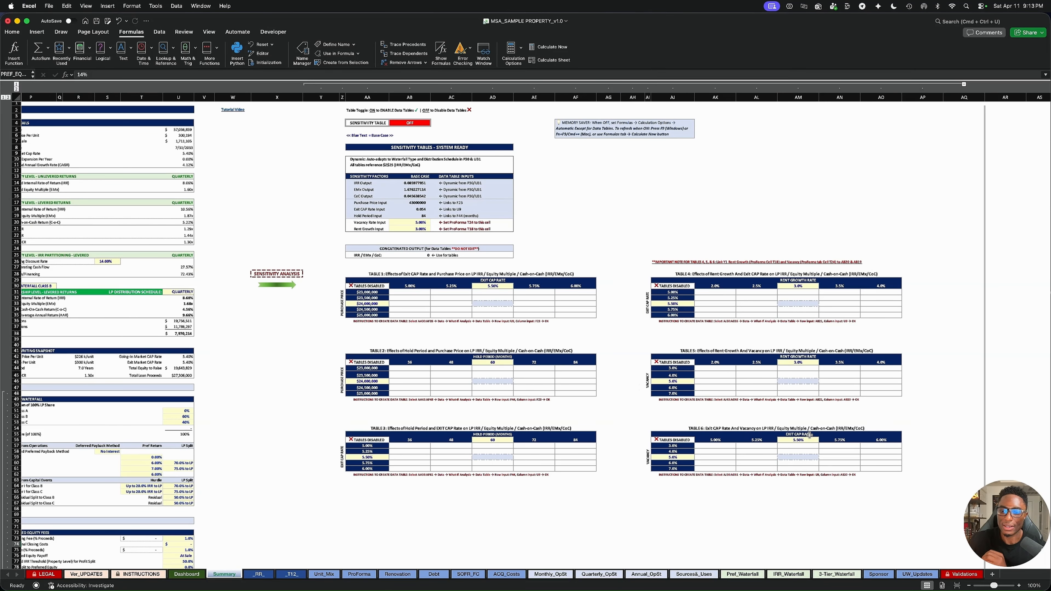
pyautogui.hscroll(-1, 650, 460)
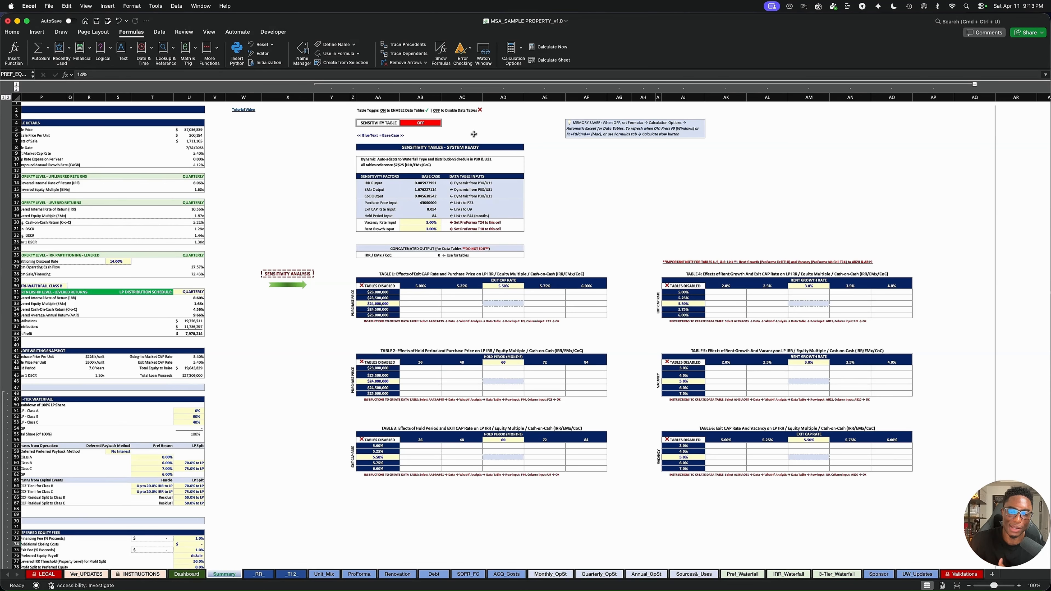
# Check the ON/OFF options of the Sensitivity Table toggle without changing the setting.
pyautogui.click(439, 123)
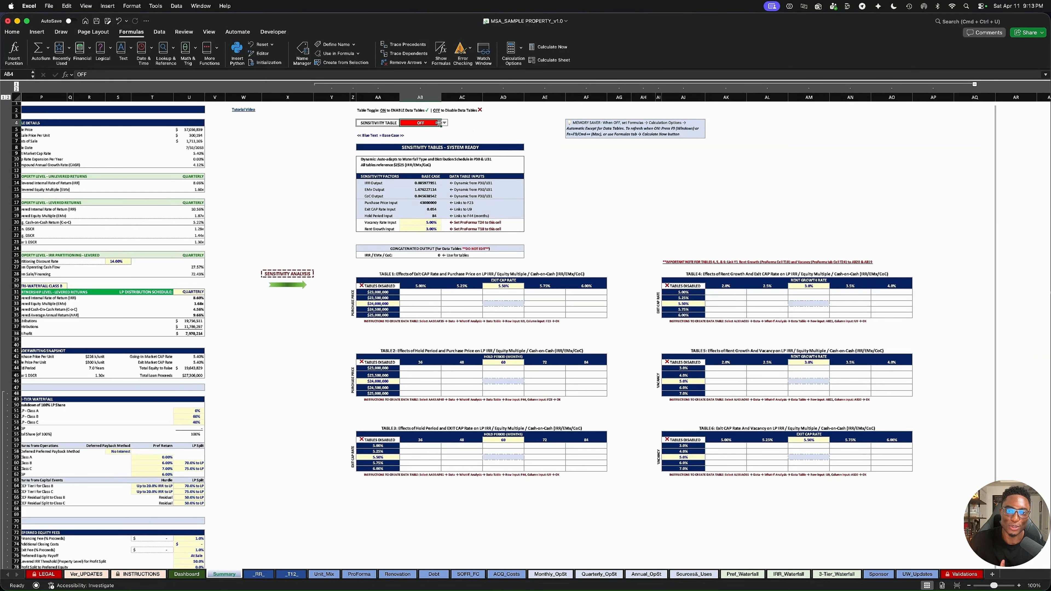
pyautogui.click(444, 123)
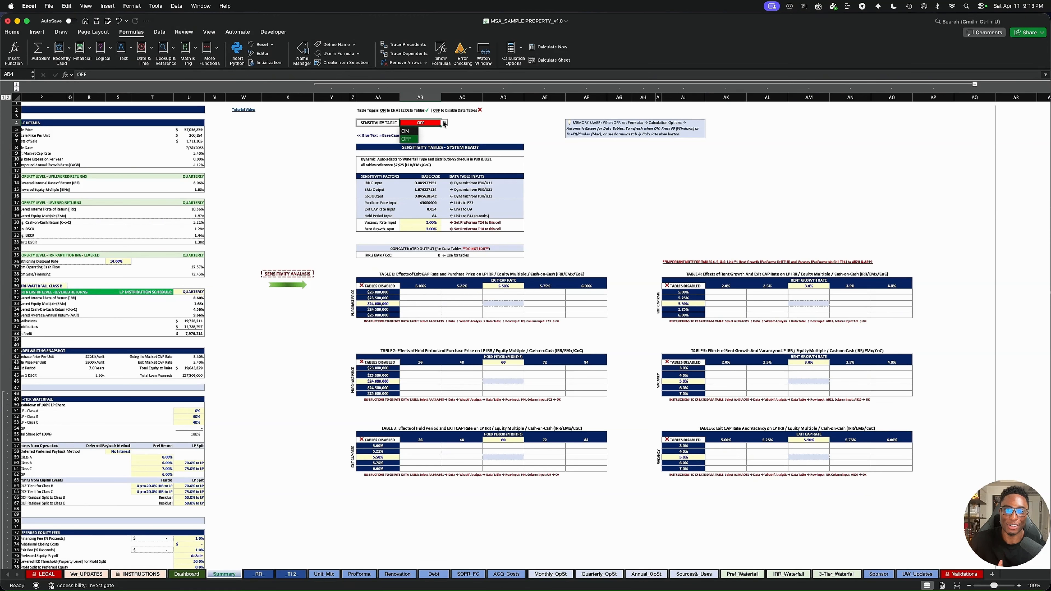
pyautogui.press('Escape')
pyautogui.hscroll(-2, 476, 127)
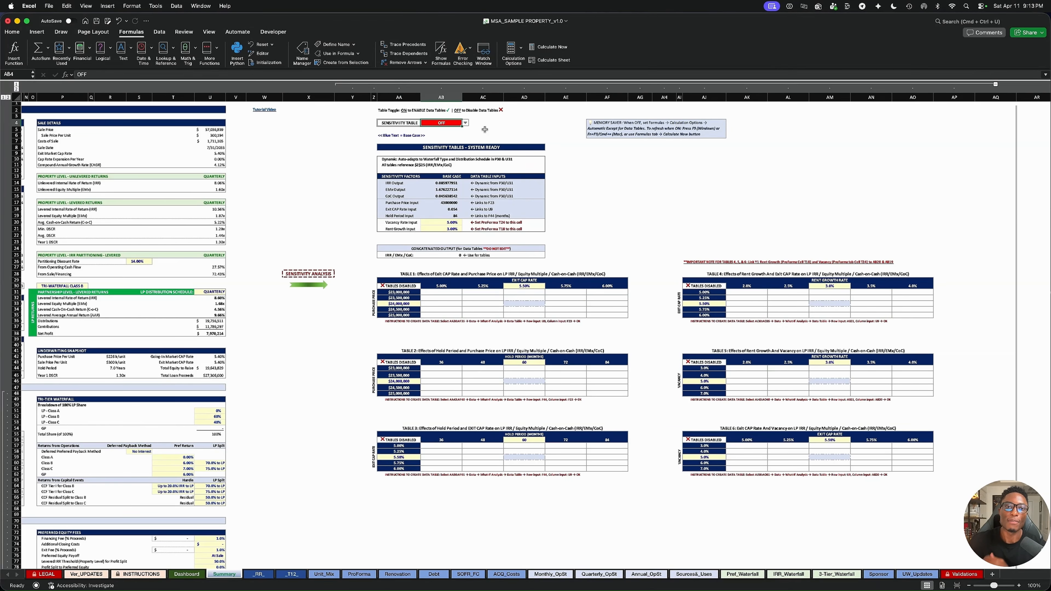
pyautogui.hscroll(1, 484, 129)
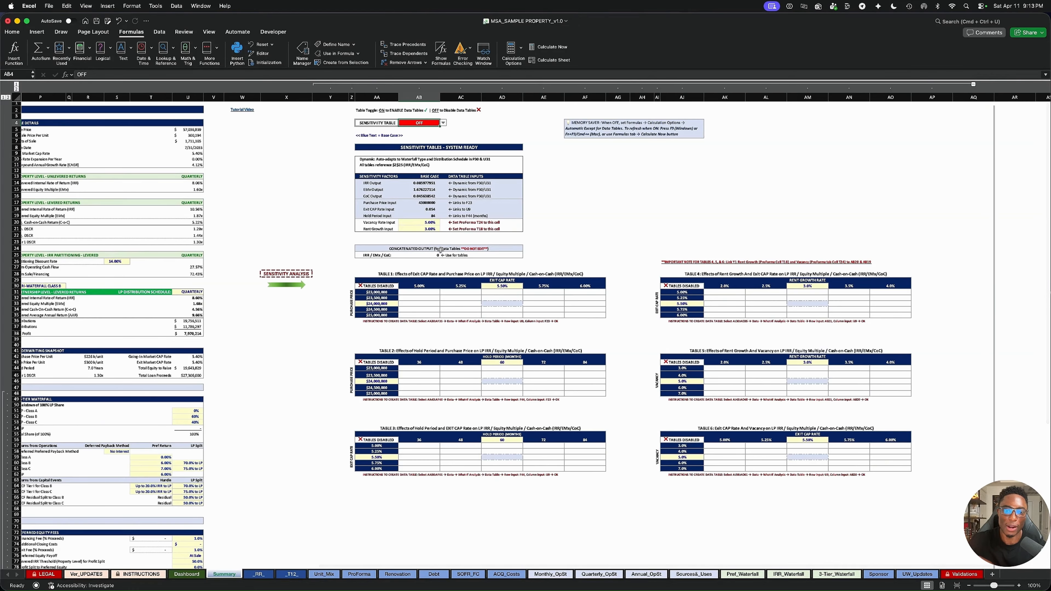
# Read the data table creation instructions below Table 1 on the Summary sheet.
pyautogui.click(566, 248)
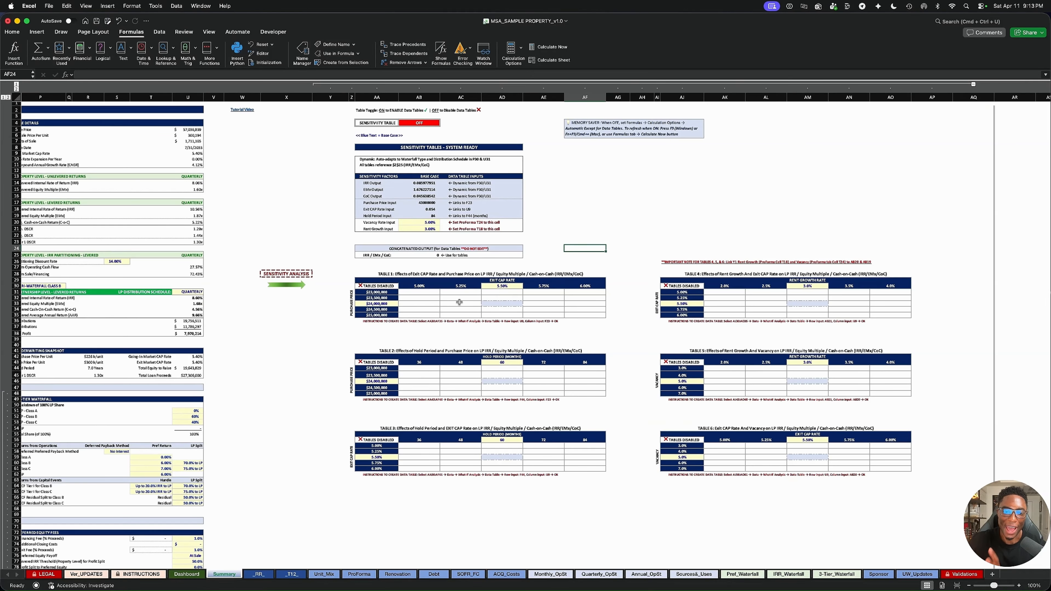
pyautogui.scroll(-3, 459, 303)
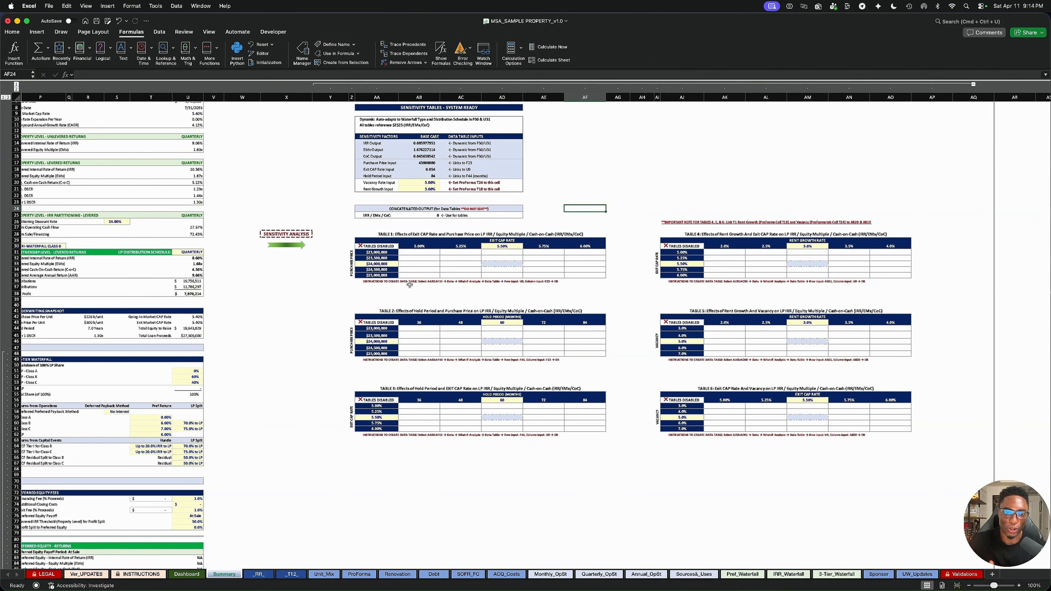
pyautogui.moveTo(387, 282); pyautogui.dragTo(547, 283)
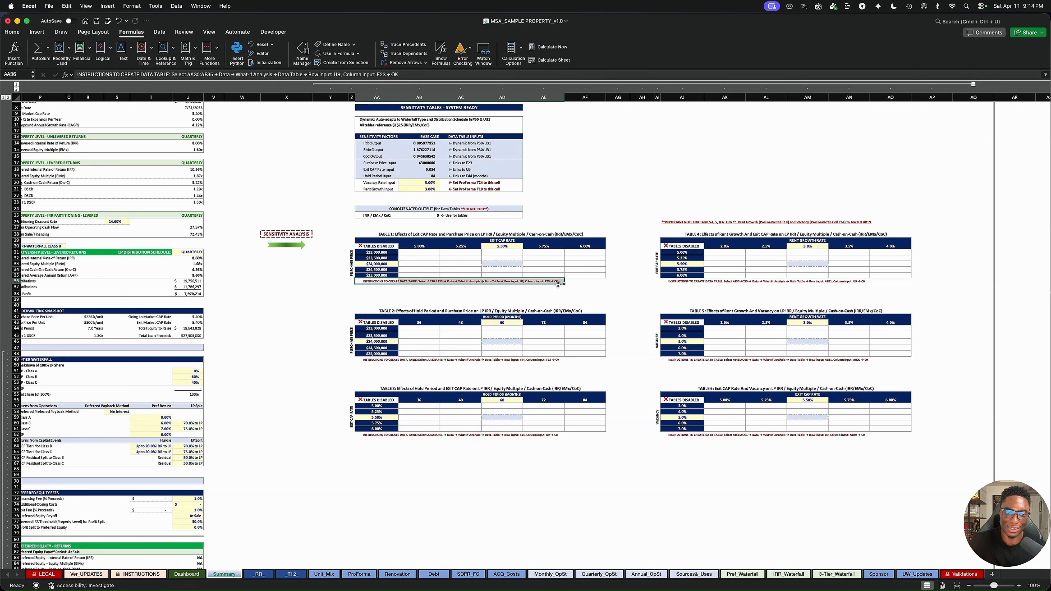
# Set Table 1's base-case purchase price to 43000000, matching the Purchase Price in the Acquisition Information section.
pyautogui.hscroll(-10, 557, 284)
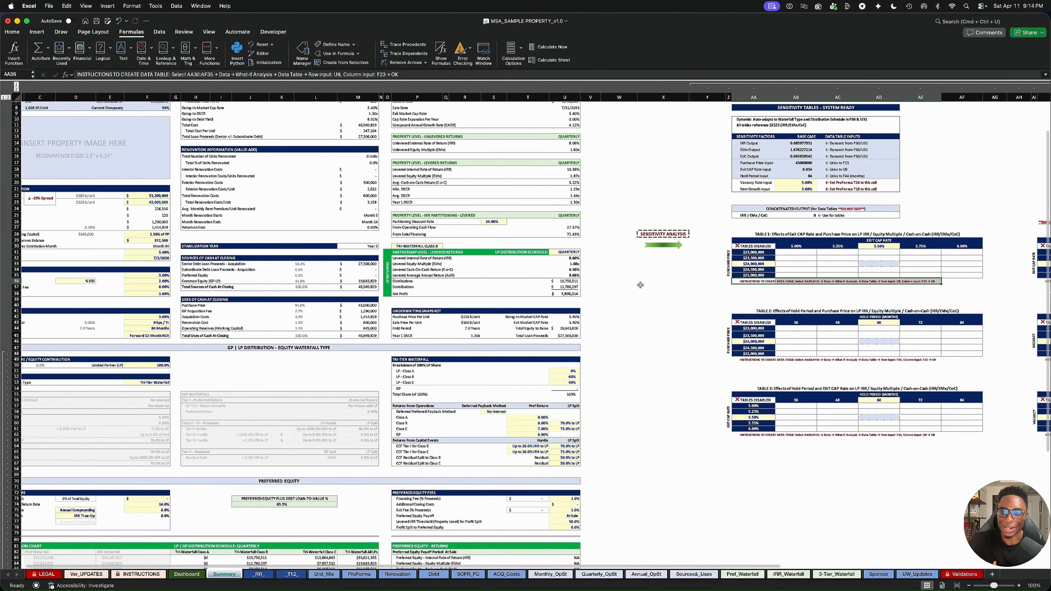
pyautogui.click(751, 264)
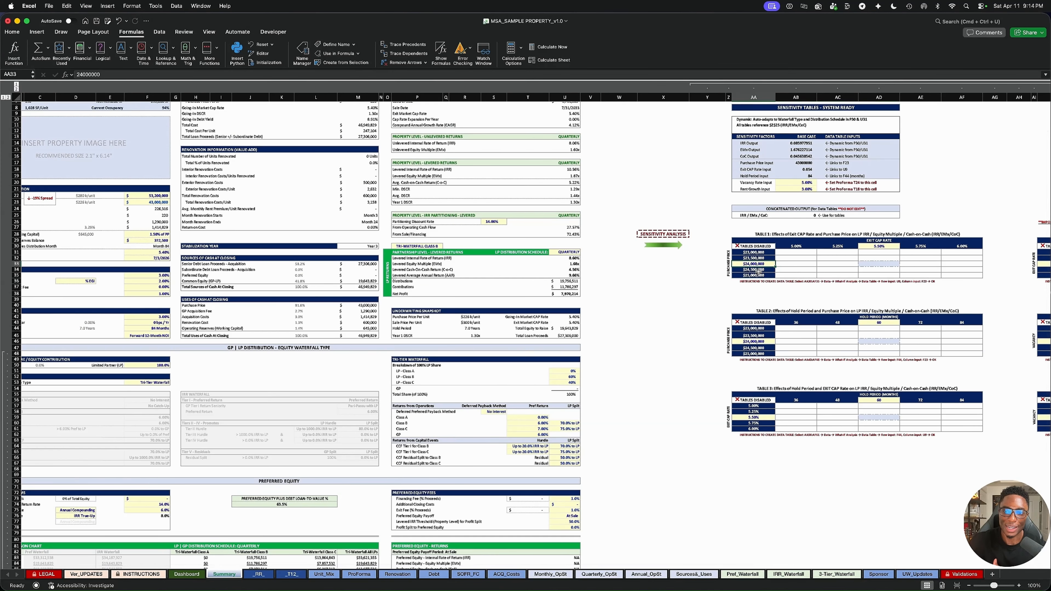
pyautogui.hscroll(-3, 758, 271)
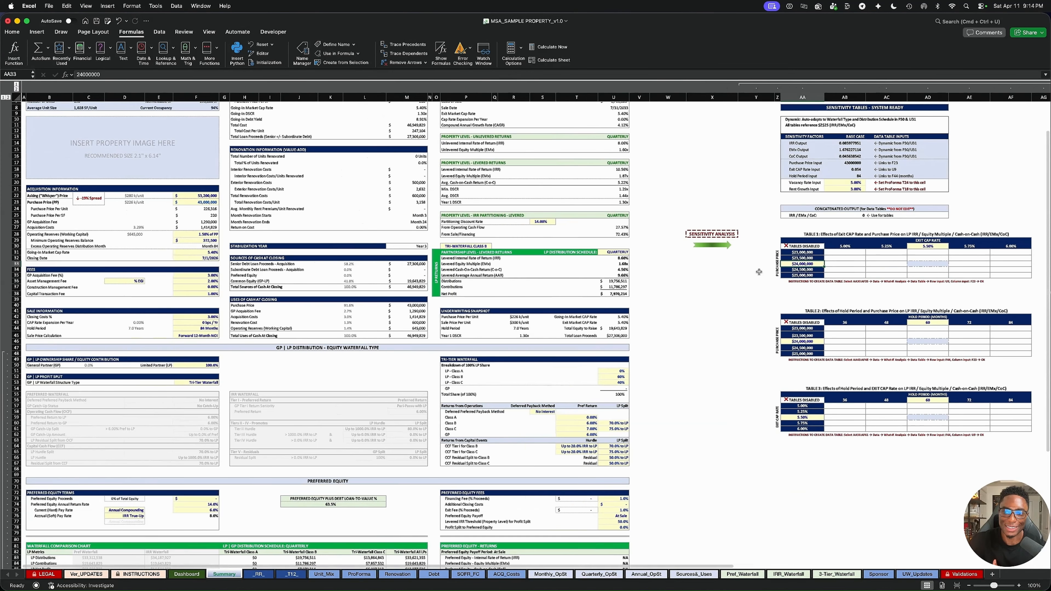
pyautogui.click(193, 203)
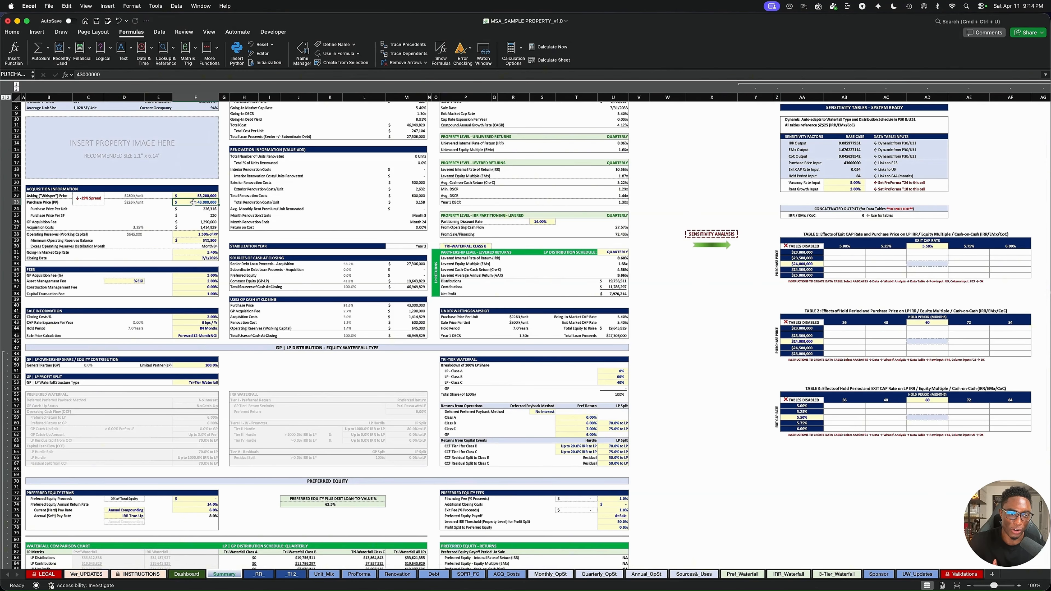
pyautogui.click(801, 264)
pyautogui.write('43')
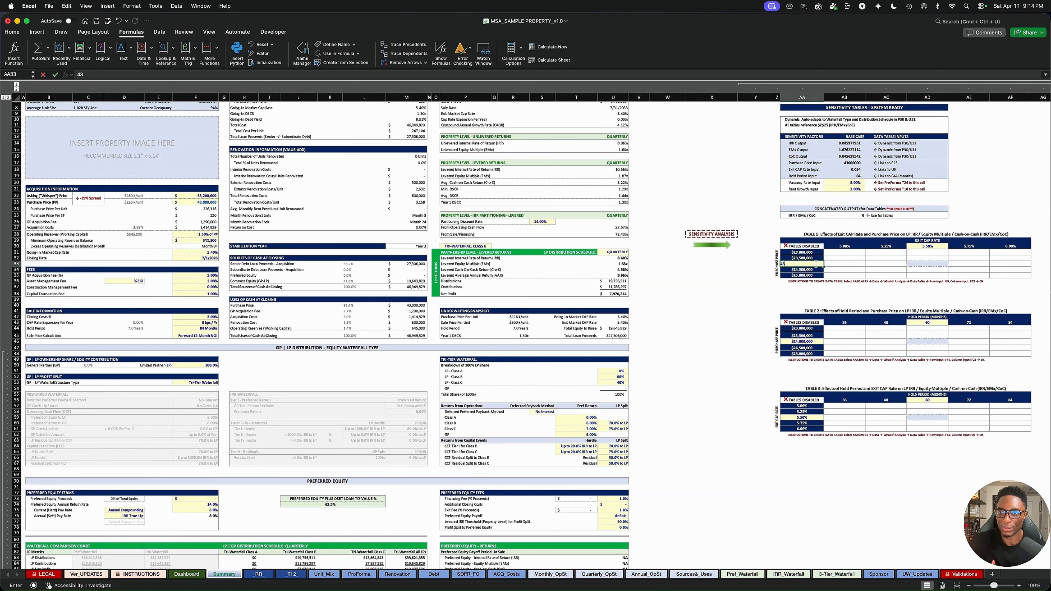
pyautogui.write('000000')
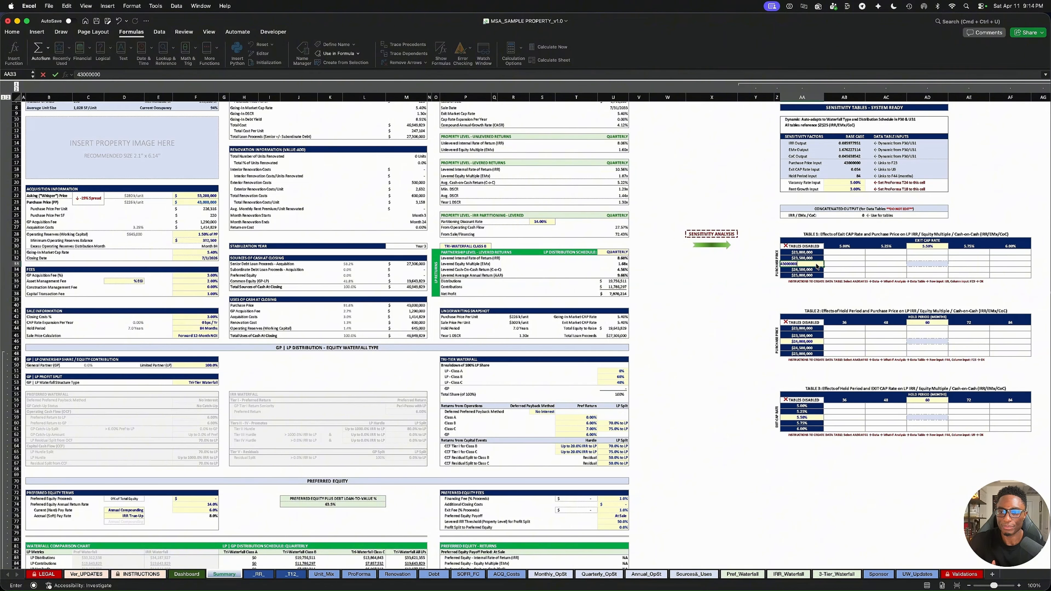
pyautogui.press('Return')
# Set Table 1's base-case exit cap rate to 5.40%, matching the Exit Market Cap Rate in Sale Details.
pyautogui.click(921, 246)
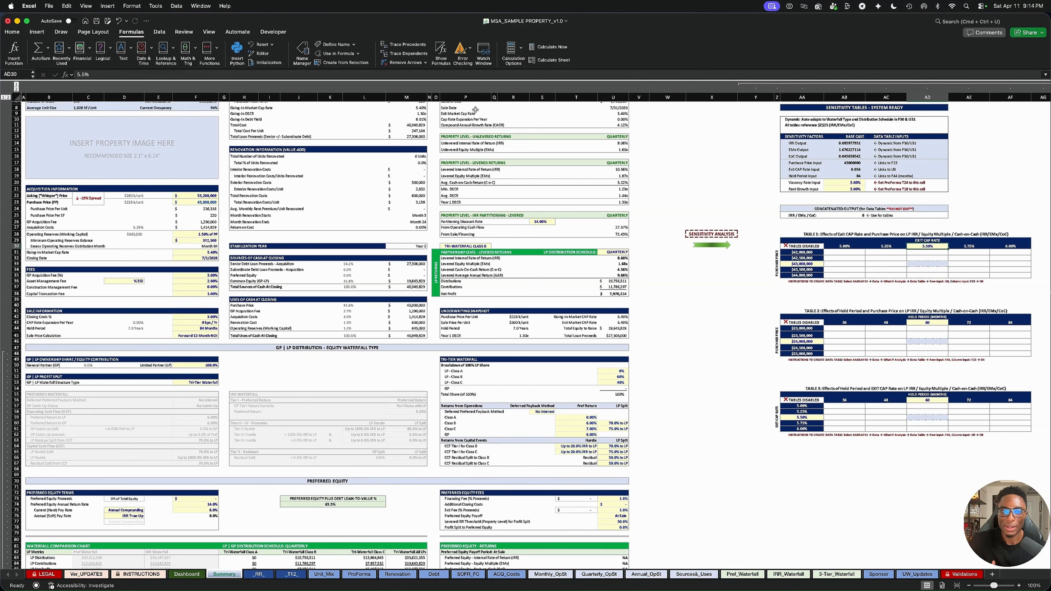
pyautogui.scroll(3, 921, 248)
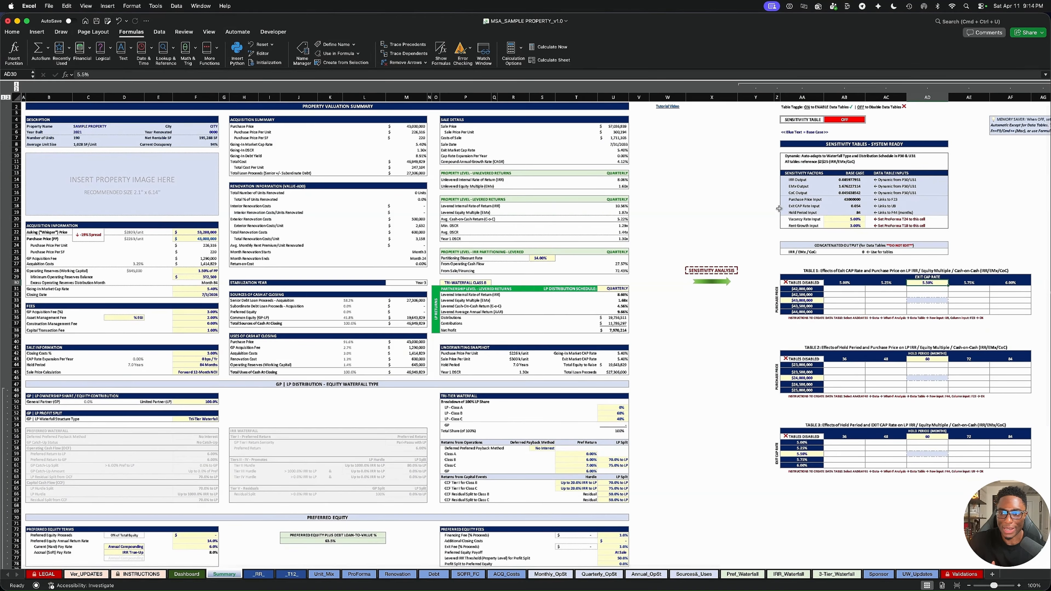
pyautogui.write('5.40')
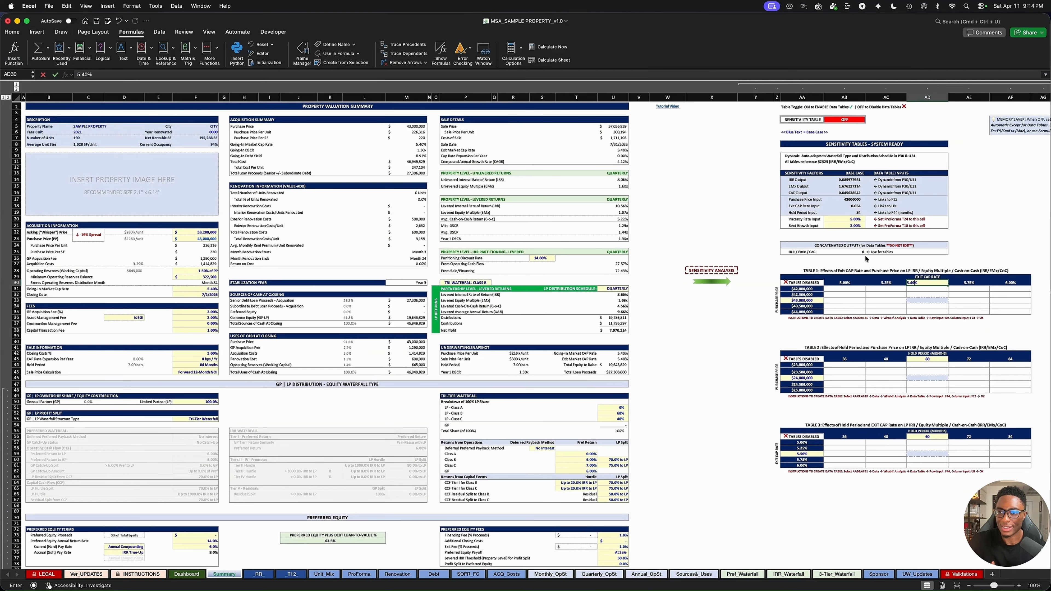
pyautogui.press('Return')
# Inspect the formulas that step the purchase price and exit cap rate around Table 1's base case, and view the remaining sensitivity tables.
pyautogui.hscroll(5, 678, 298)
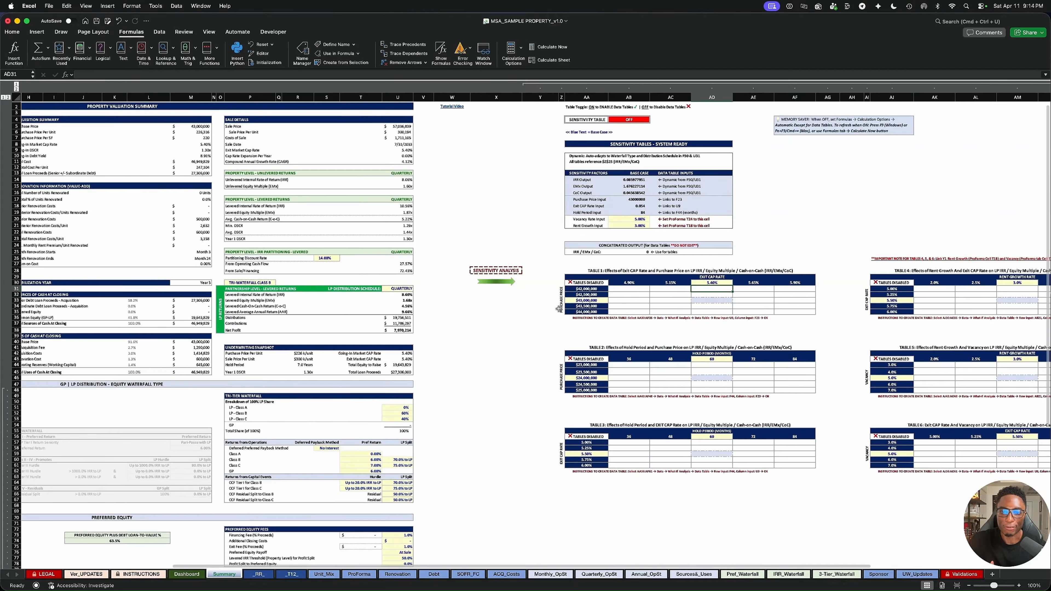
pyautogui.click(585, 296)
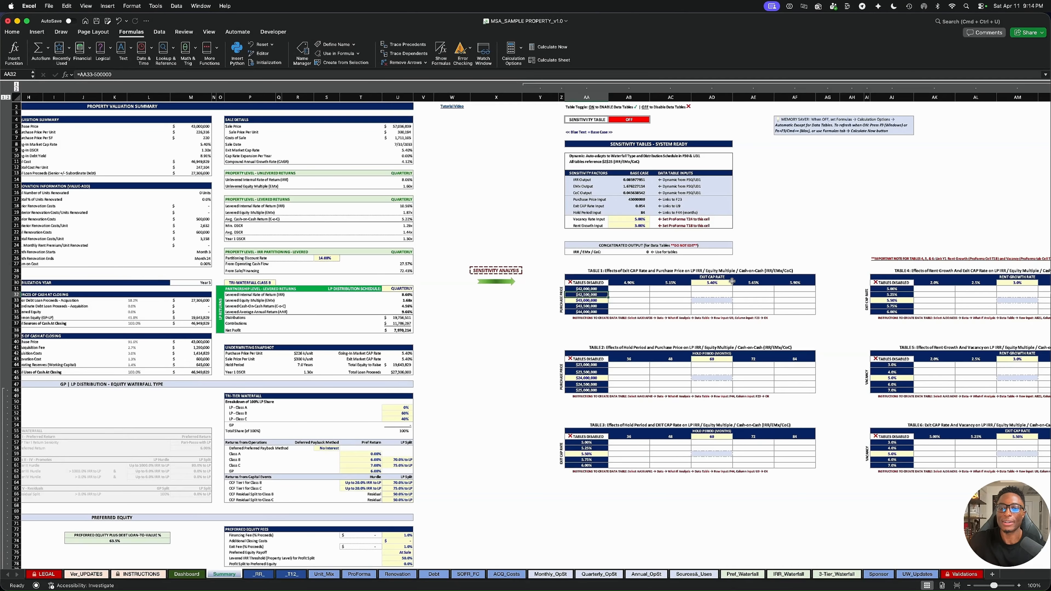
pyautogui.click(717, 281)
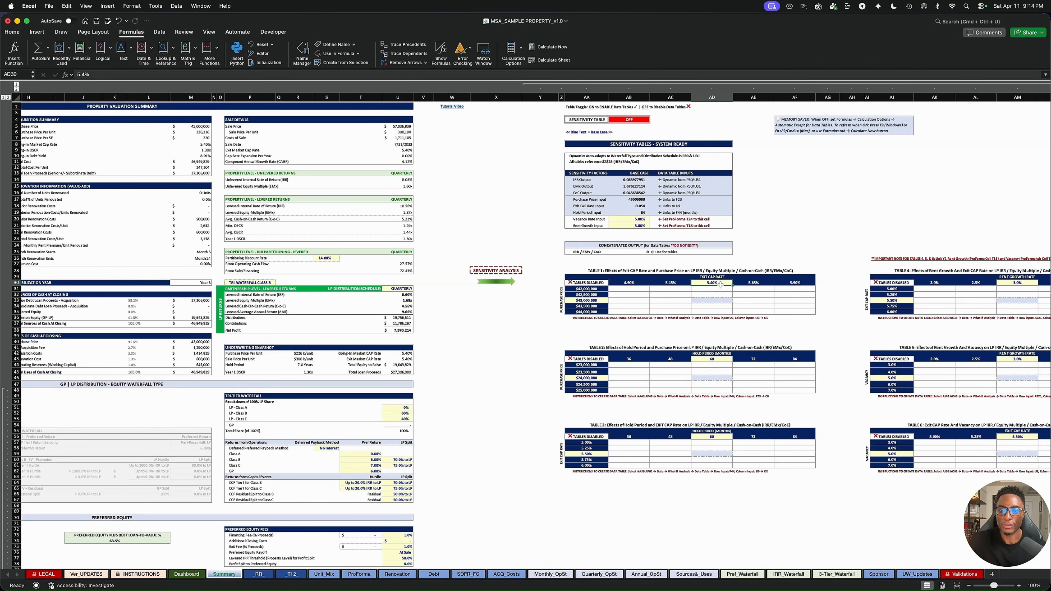
pyautogui.click(668, 282)
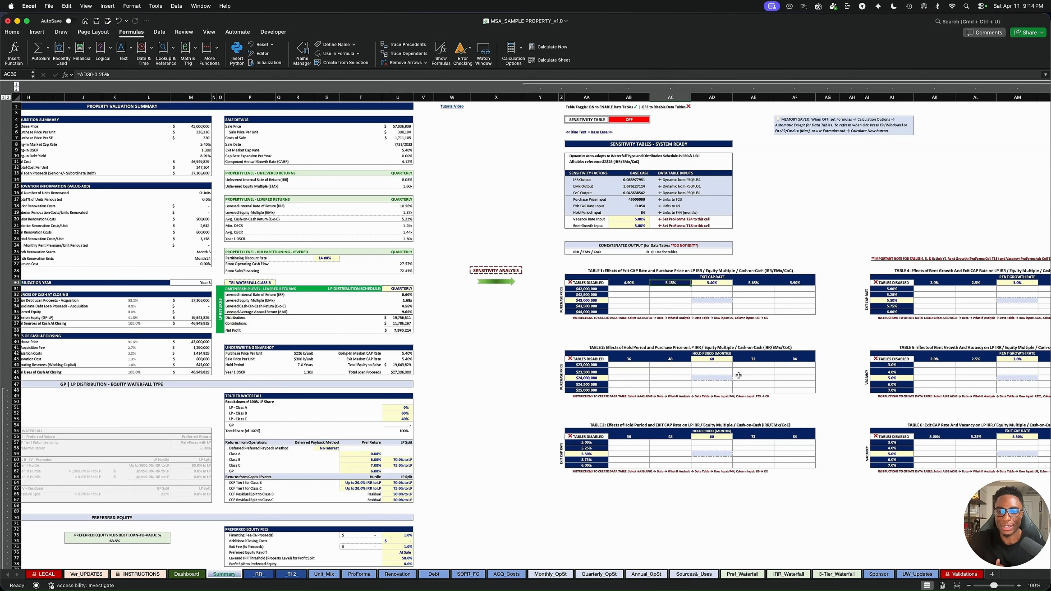
pyautogui.hscroll(5, 703, 344)
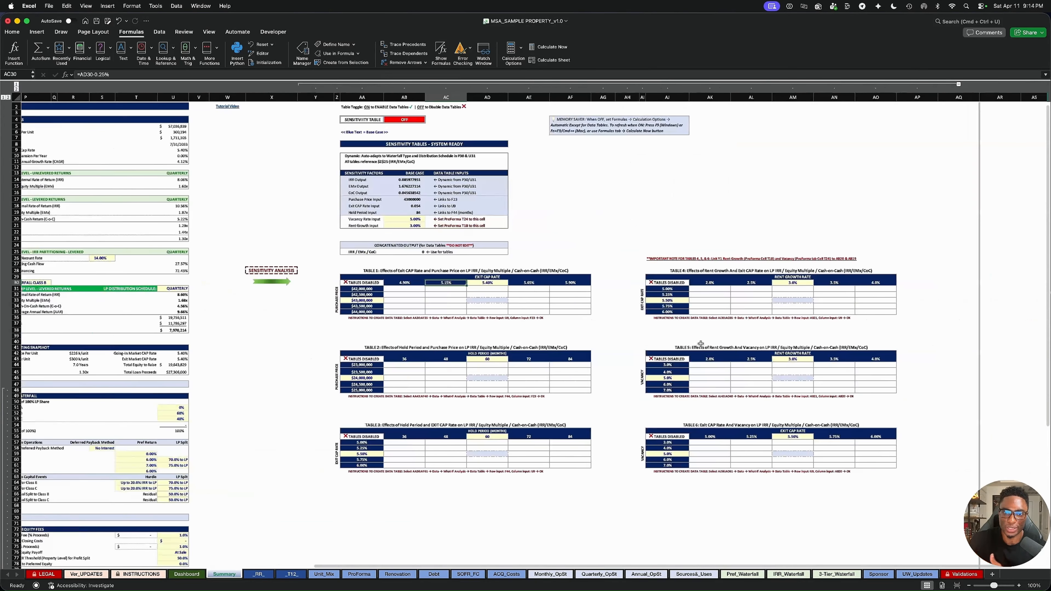
pyautogui.hscroll(-1, 700, 344)
pyautogui.scroll(1, 698, 344)
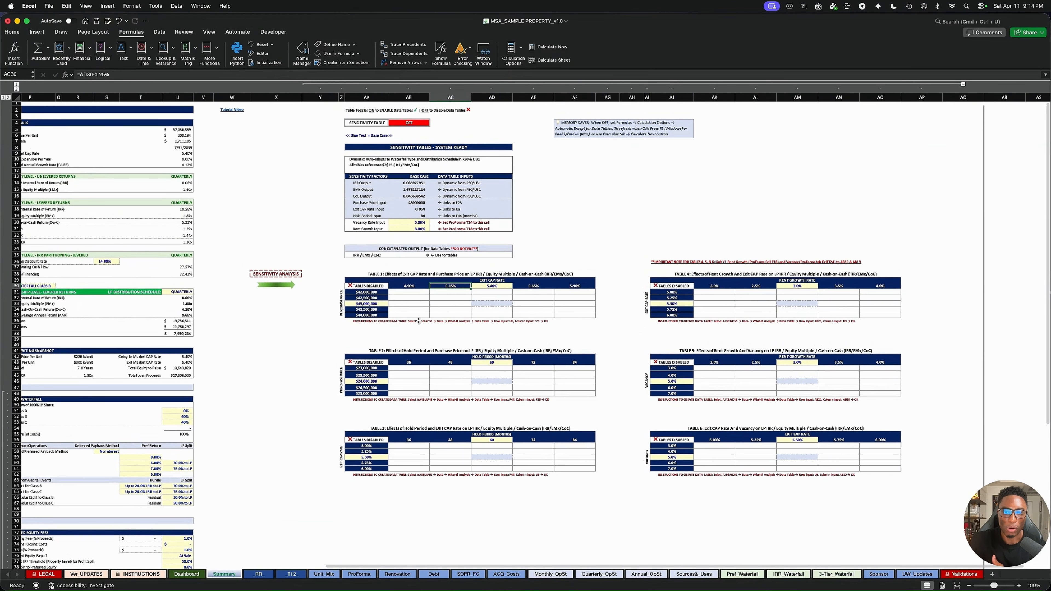
# Create Table 1's data table over AA30:AF35 with exit cap rate cell U9 as row input and purchase price cell F23 as column input.
pyautogui.scroll(-1, 431, 325)
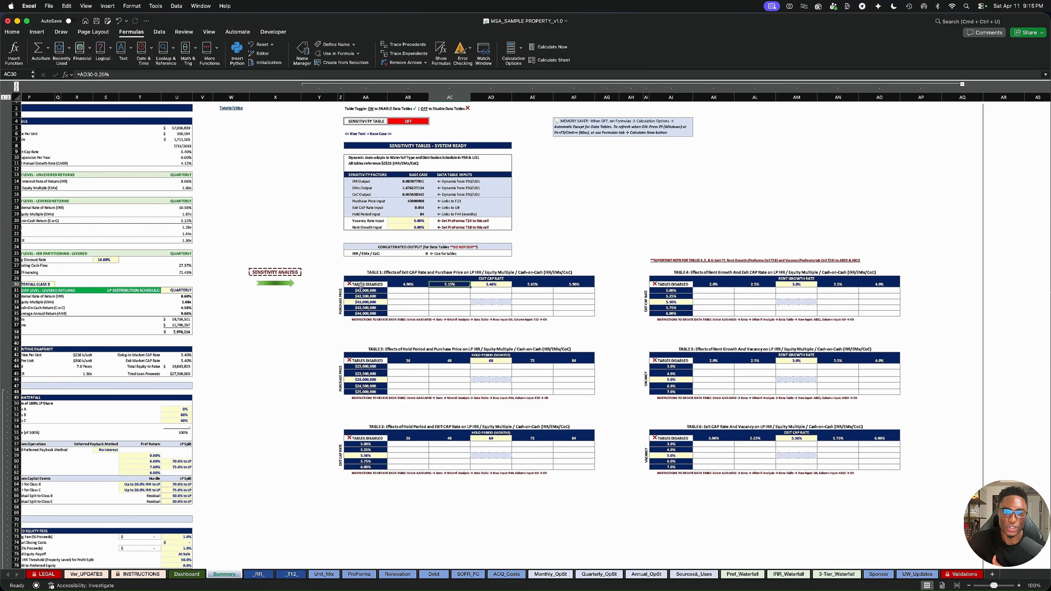
pyautogui.moveTo(353, 284); pyautogui.dragTo(569, 312)
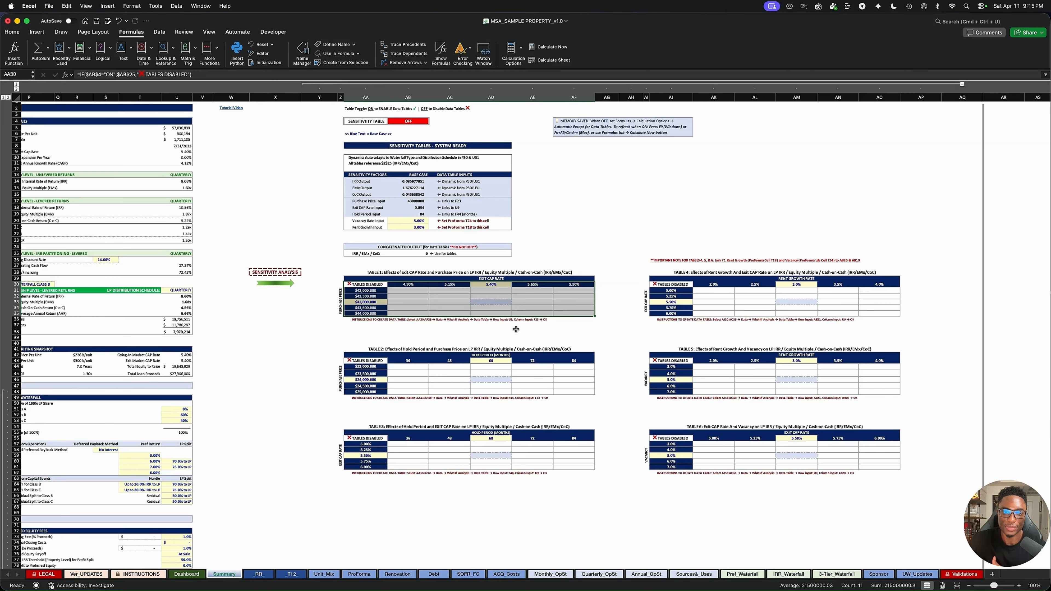
pyautogui.hscroll(-3, 515, 329)
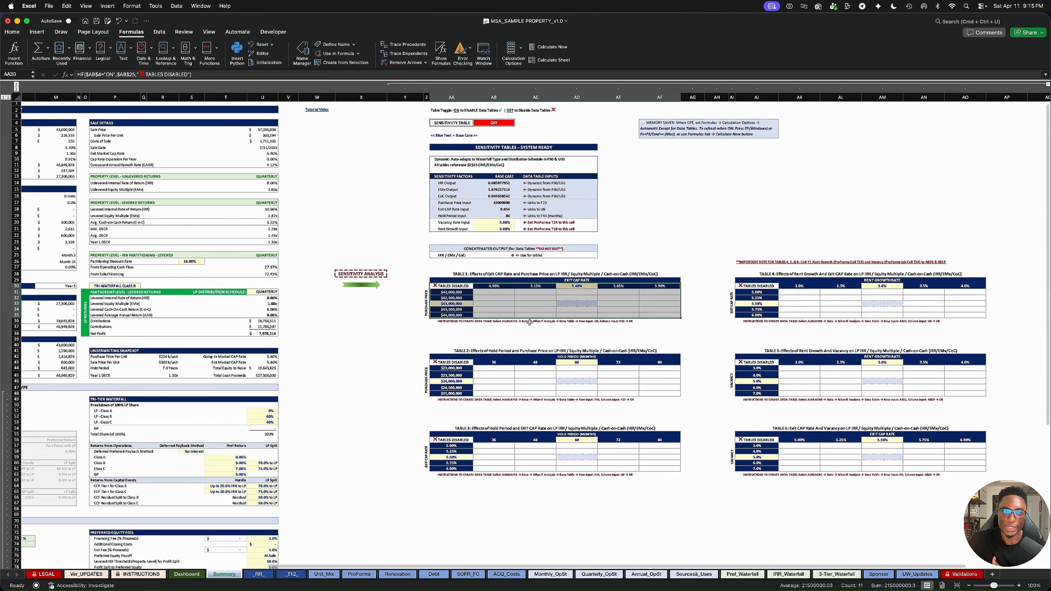
pyautogui.click(159, 31)
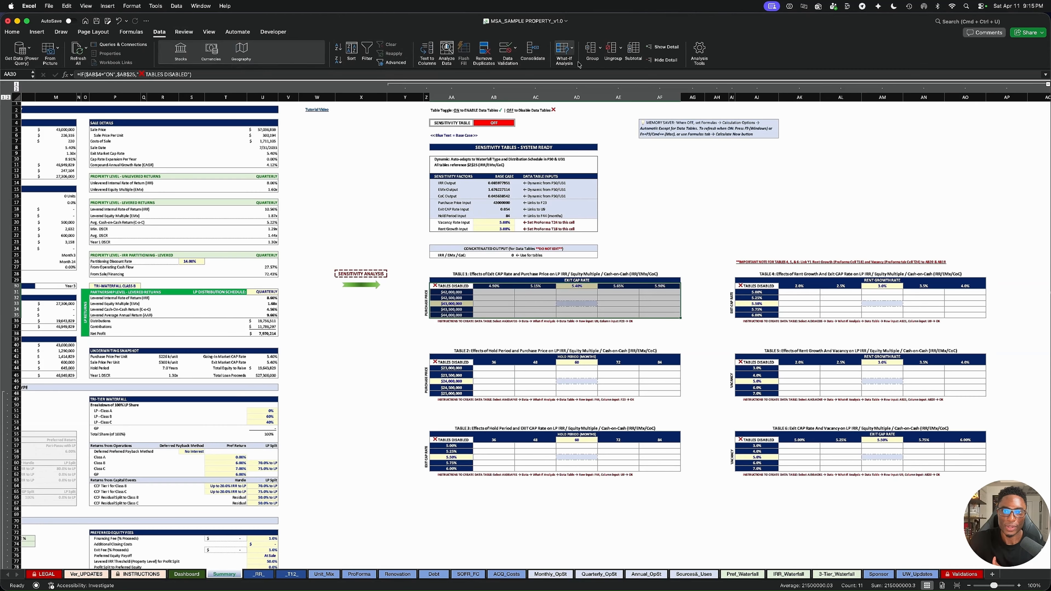
pyautogui.click(567, 60)
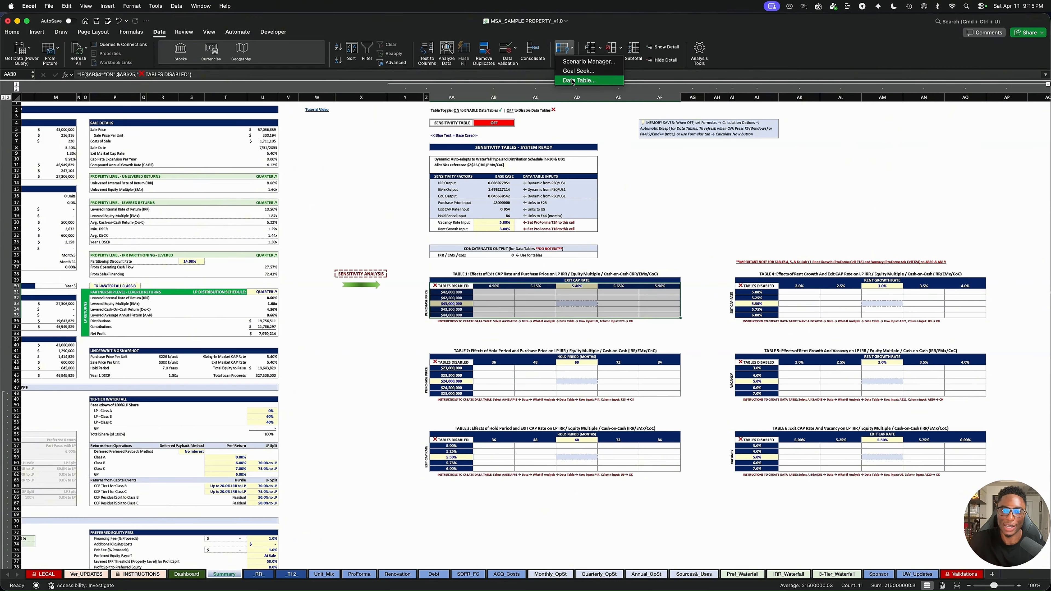
pyautogui.hscroll(-5, 442, 176)
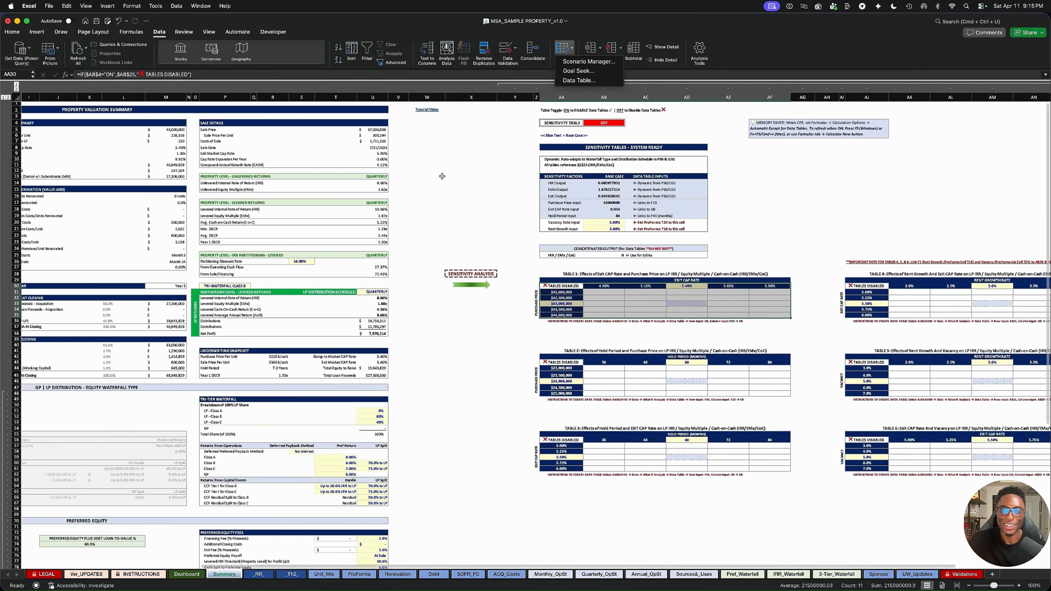
pyautogui.hscroll(-3, 443, 176)
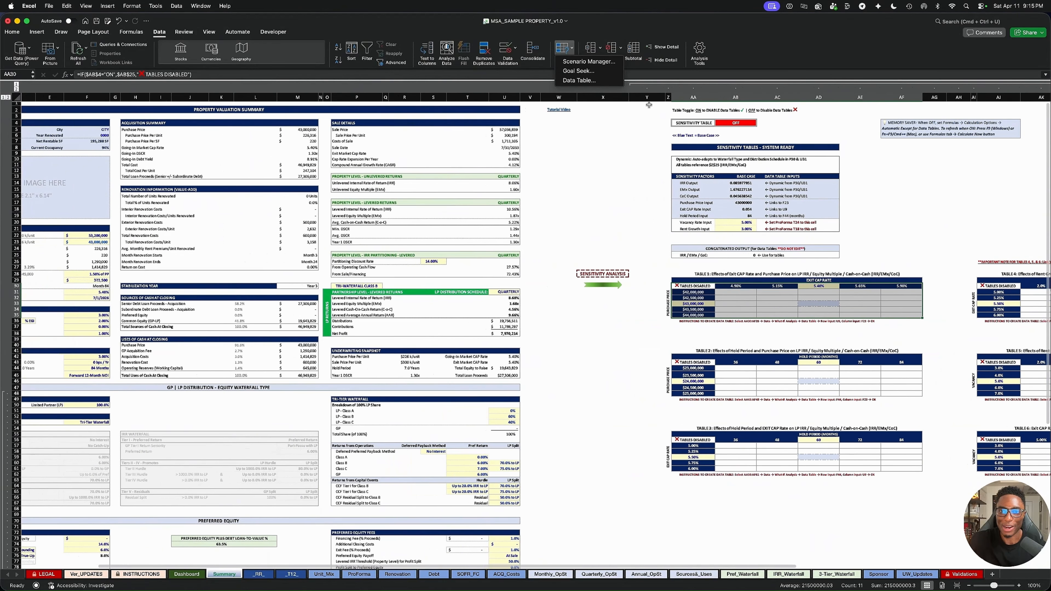
pyautogui.click(601, 81)
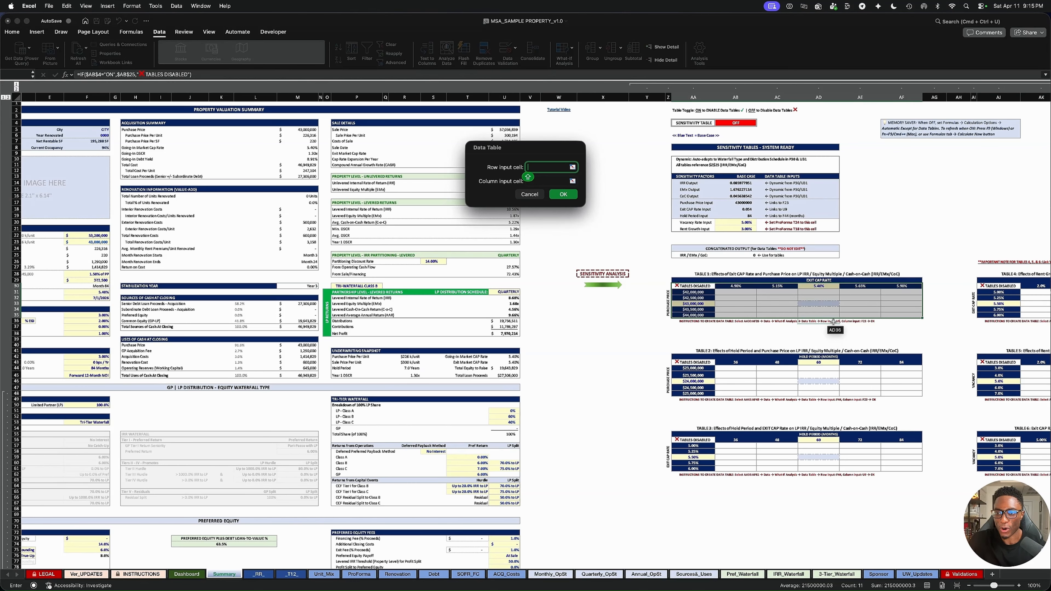
pyautogui.hscroll(-3, 111, 341)
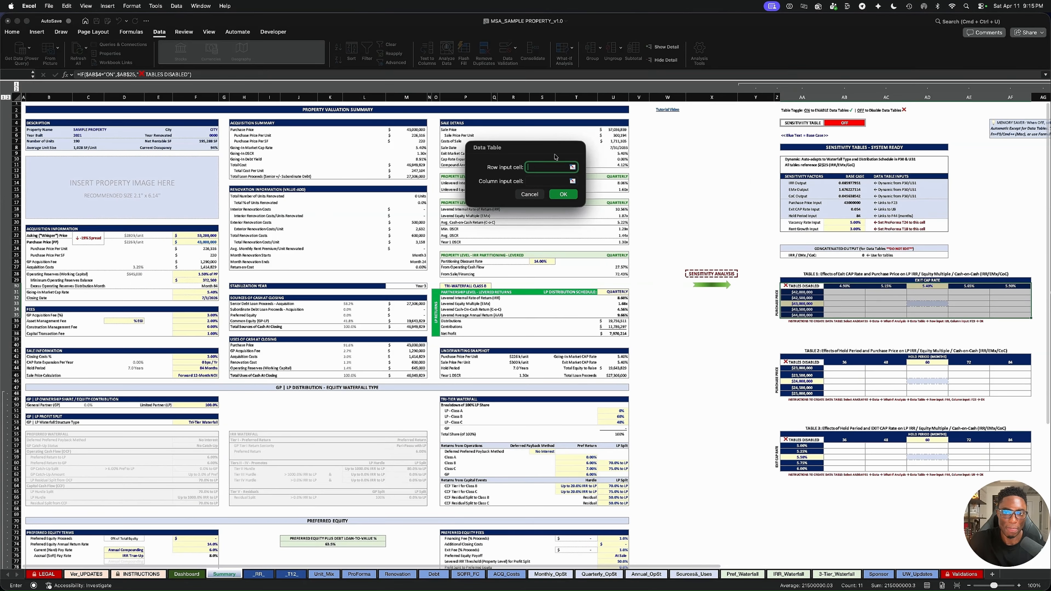
pyautogui.click(624, 154)
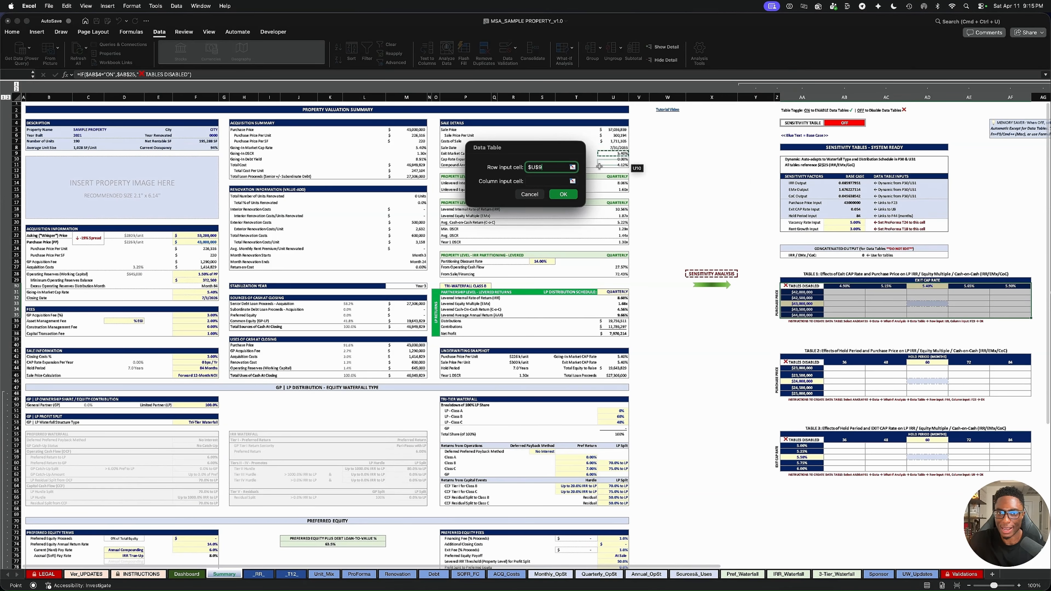
pyautogui.click(541, 182)
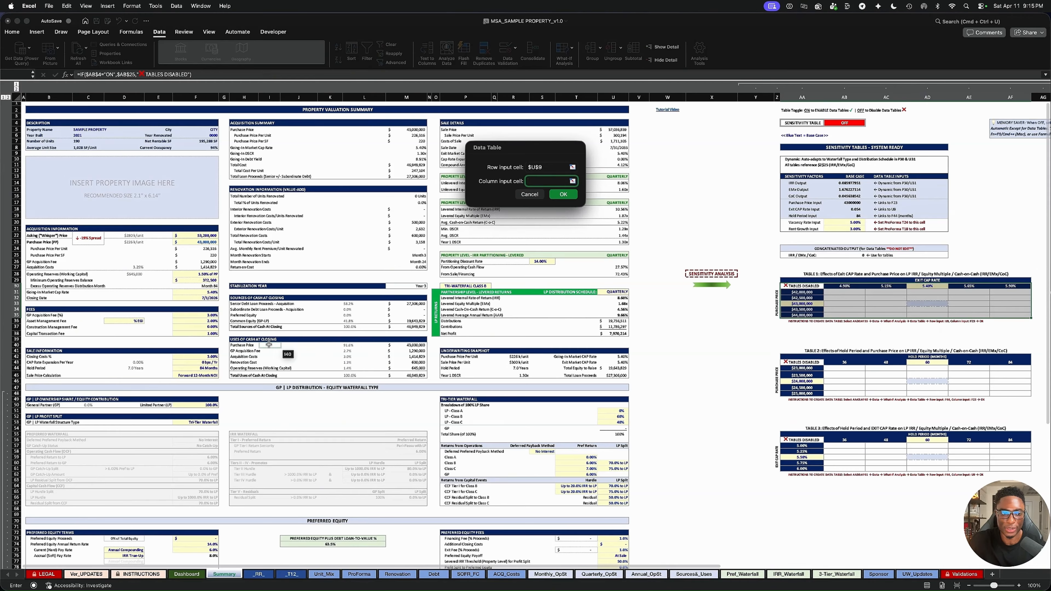
pyautogui.click(201, 242)
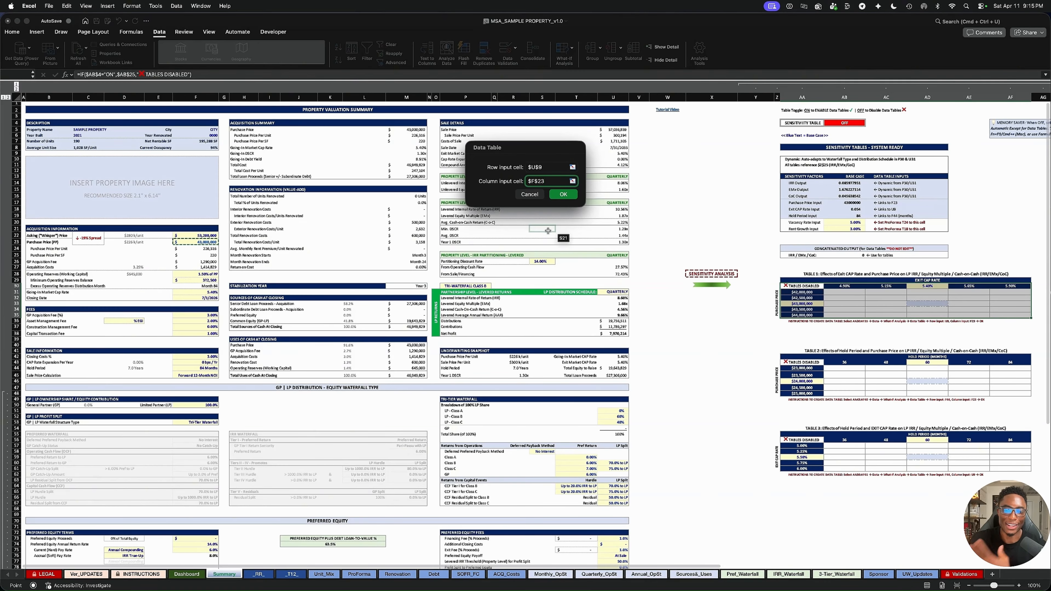
pyautogui.click(562, 194)
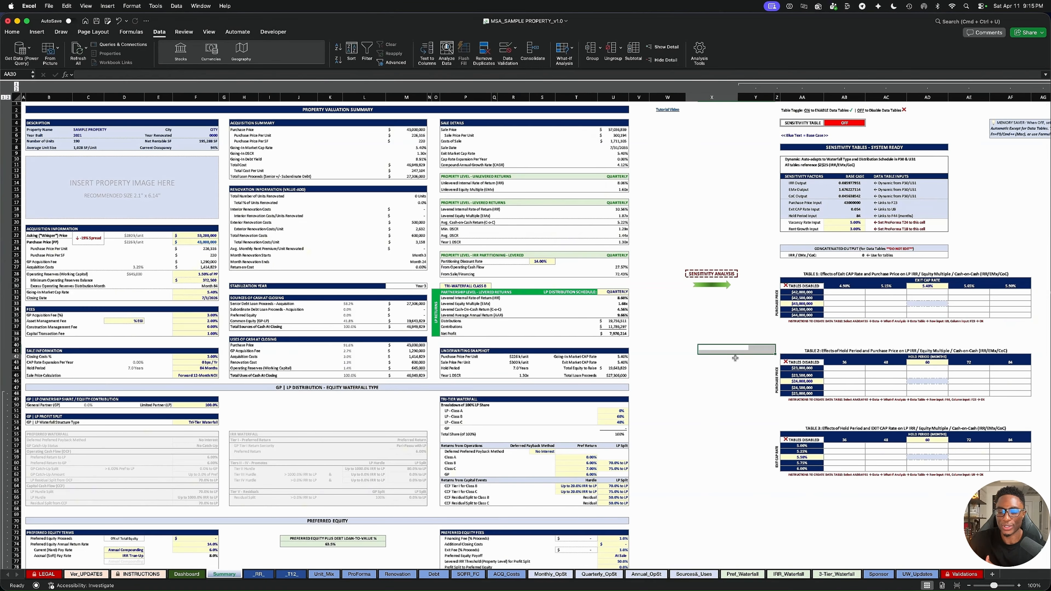
pyautogui.click(722, 356)
# Look over the other sensitivity tables and check the base-case rent growth rate of Table 4.
pyautogui.hscroll(5, 728, 360)
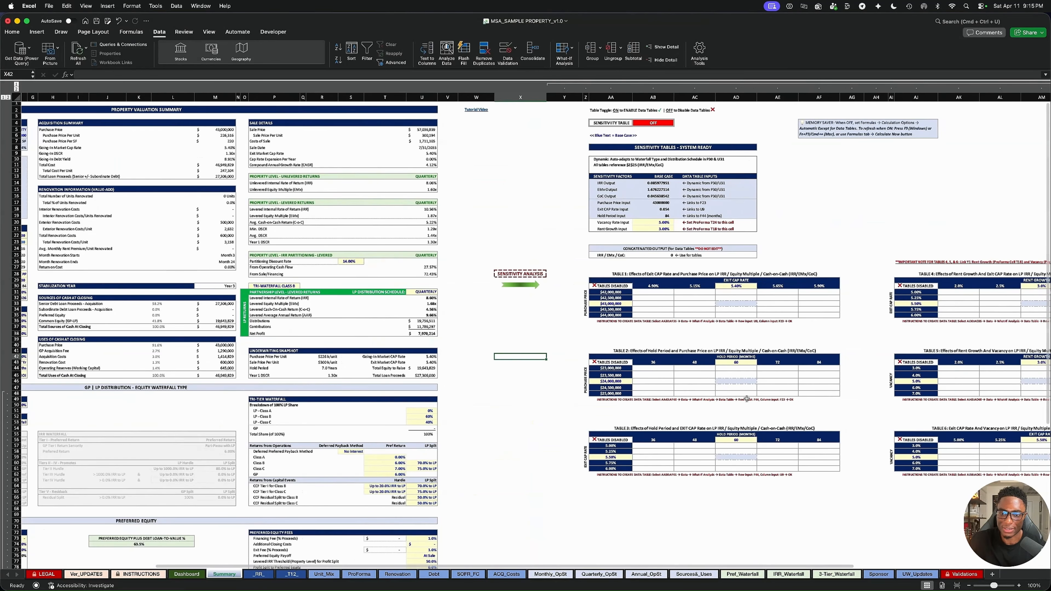
pyautogui.hscroll(4, 736, 398)
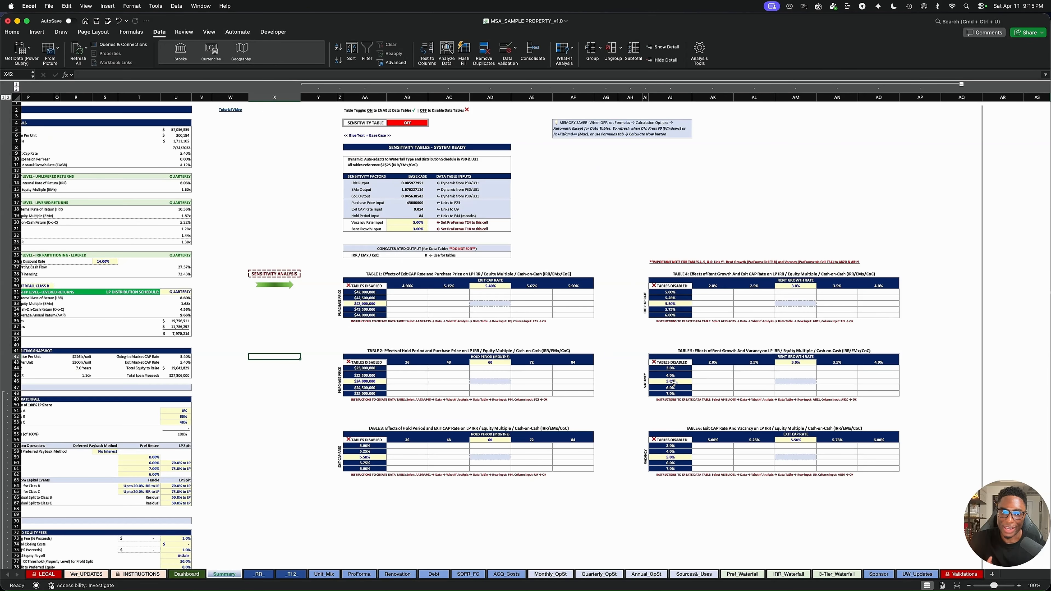
pyautogui.hscroll(-1, 741, 325)
pyautogui.click(804, 286)
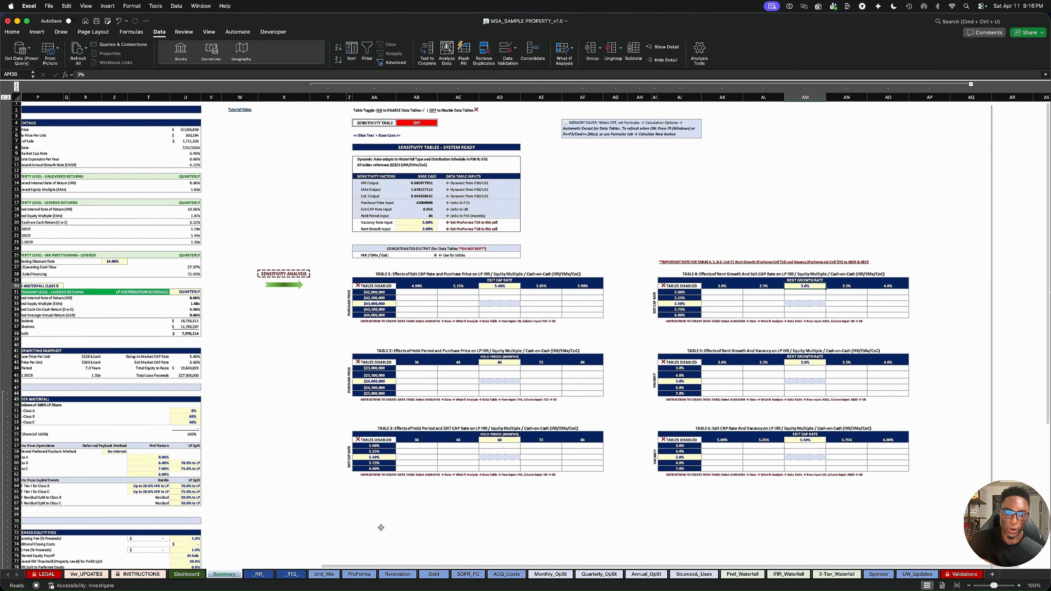
# Check the ProForma sheet's Year 1 vacancy cell T24 against the vacancy and rent growth inputs in the Summary sheet's sensitivity factors.
pyautogui.scroll(-1, 397, 532)
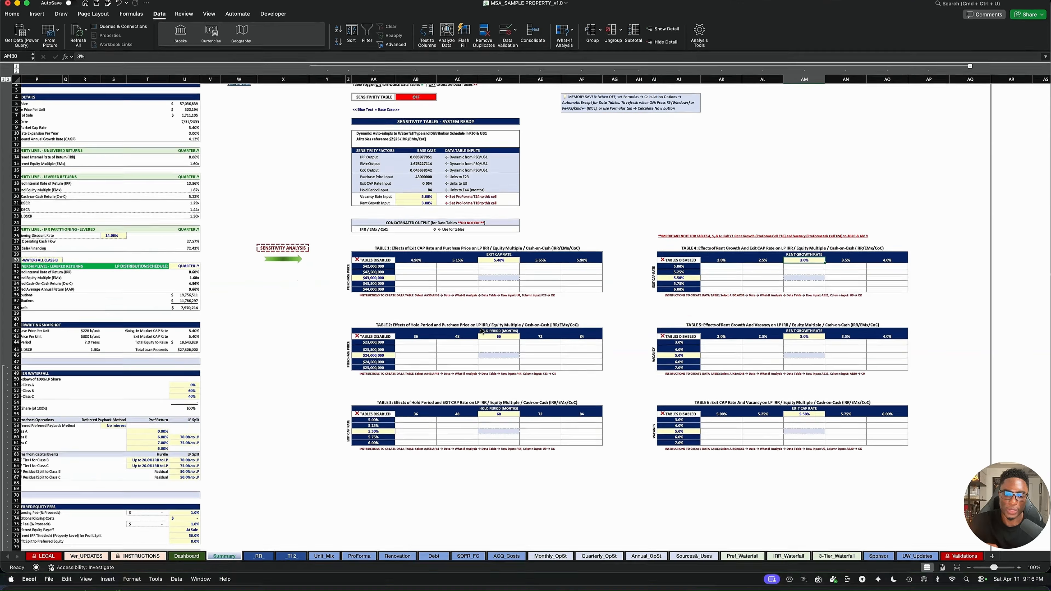
pyautogui.click(359, 574)
pyautogui.scroll(7, 475, 331)
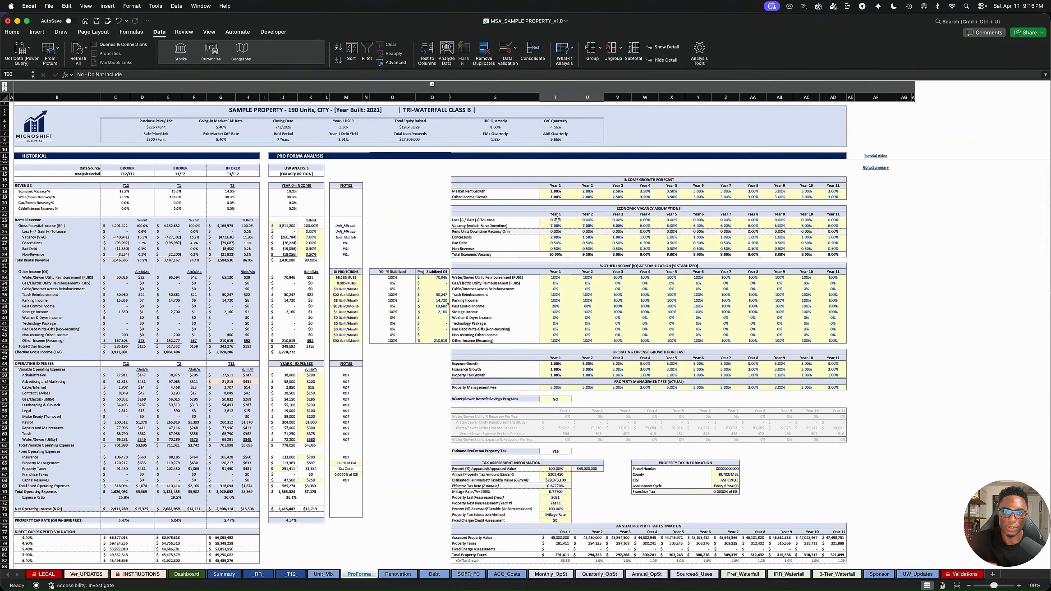
pyautogui.click(554, 226)
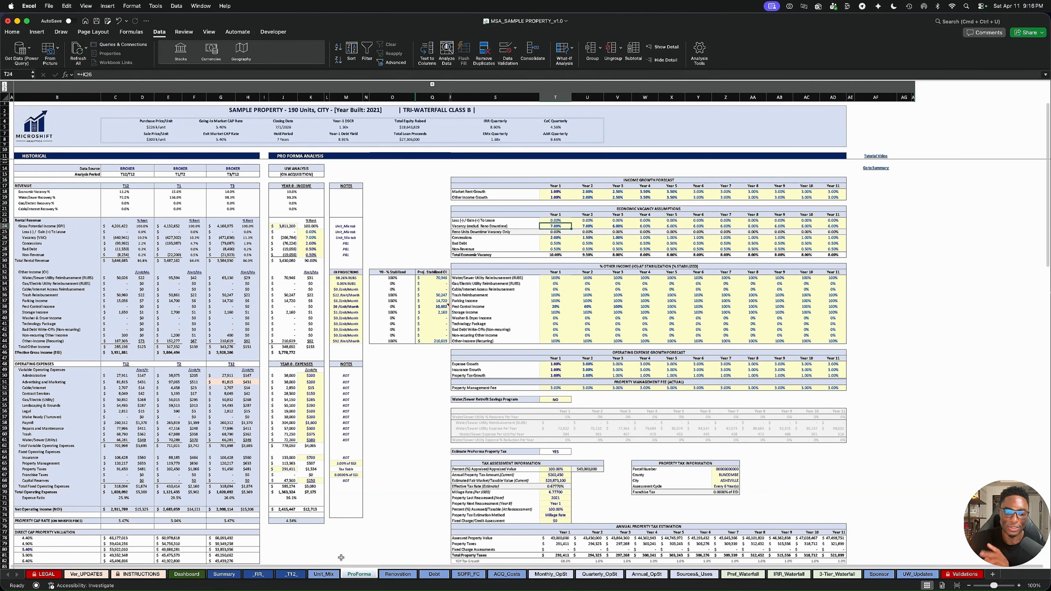
pyautogui.click(211, 575)
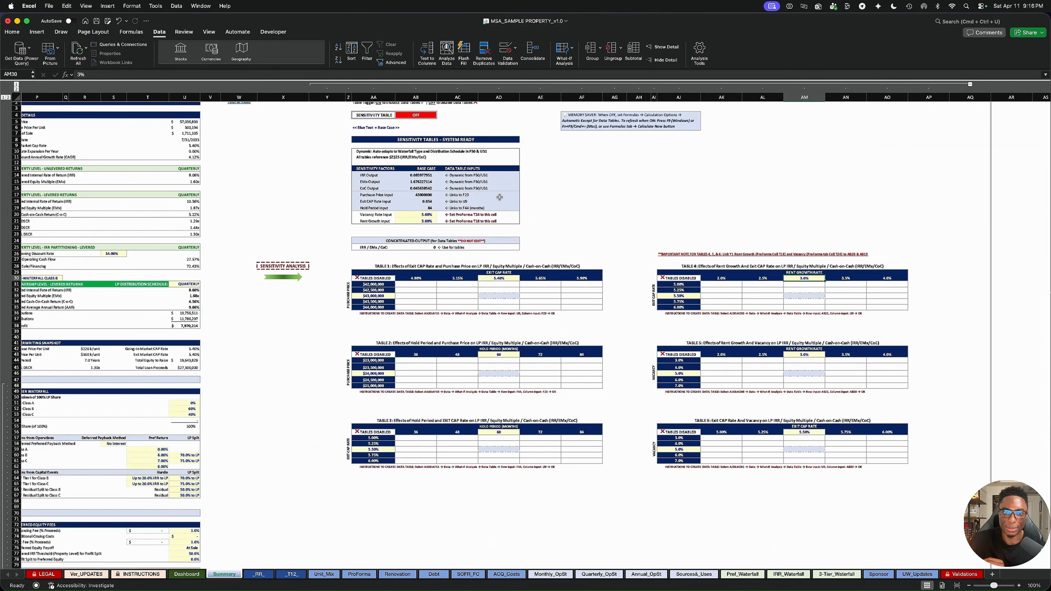
pyautogui.click(430, 215)
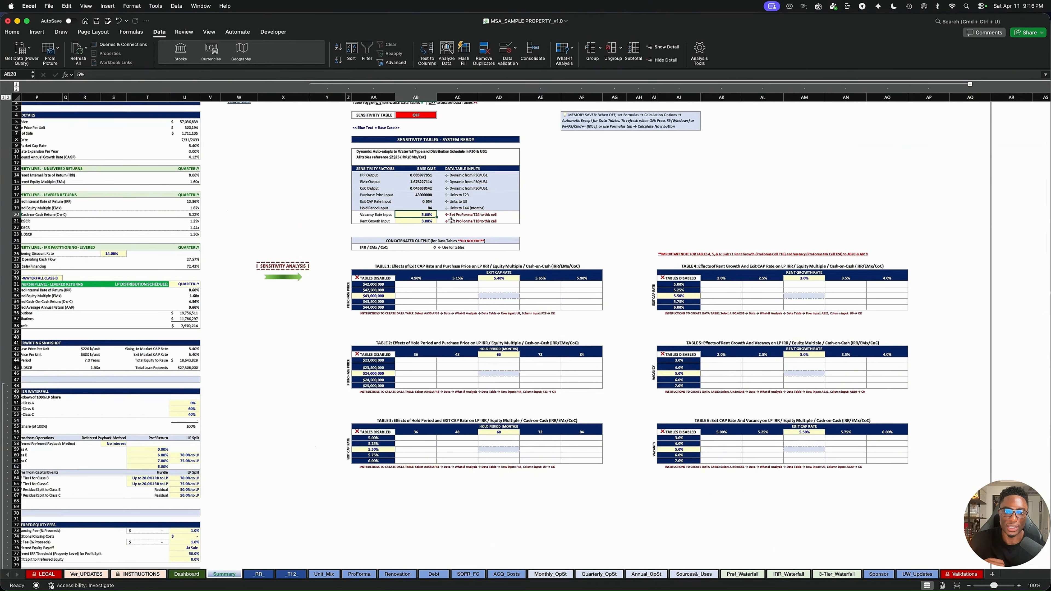
pyautogui.click(428, 220)
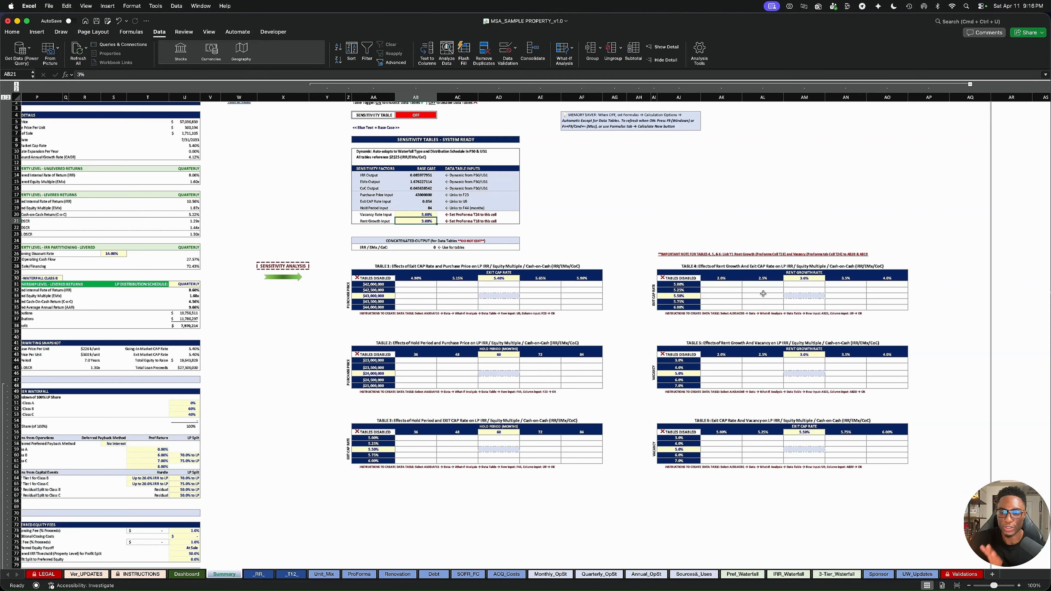
# Leave the sensitivity tables and view the latest entries in the Ver_UPDATES change list.
pyautogui.hscroll(-1, 763, 294)
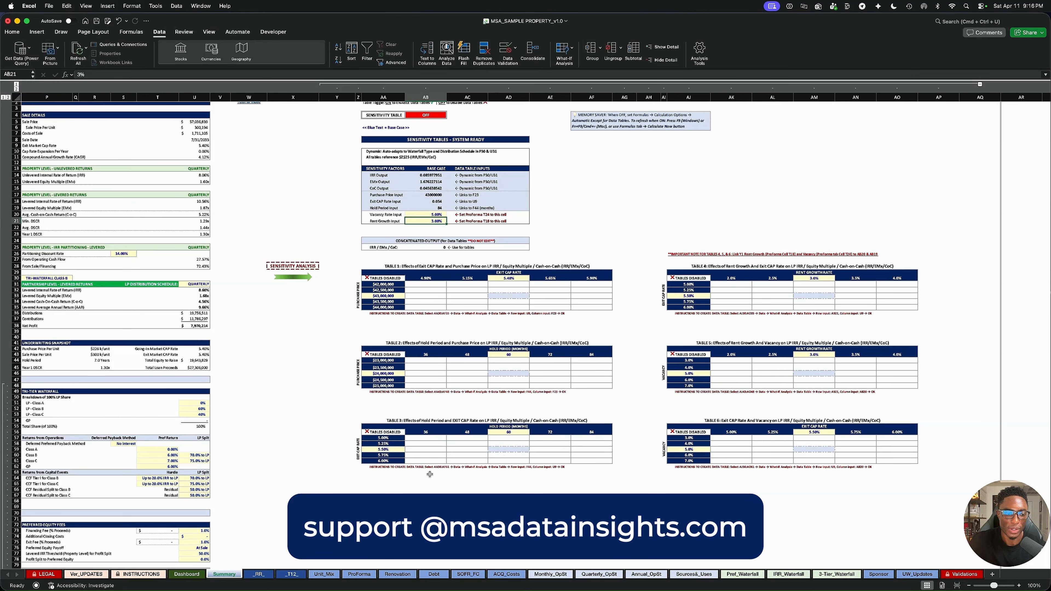
pyautogui.click(689, 214)
pyautogui.hscroll(-10, 538, 290)
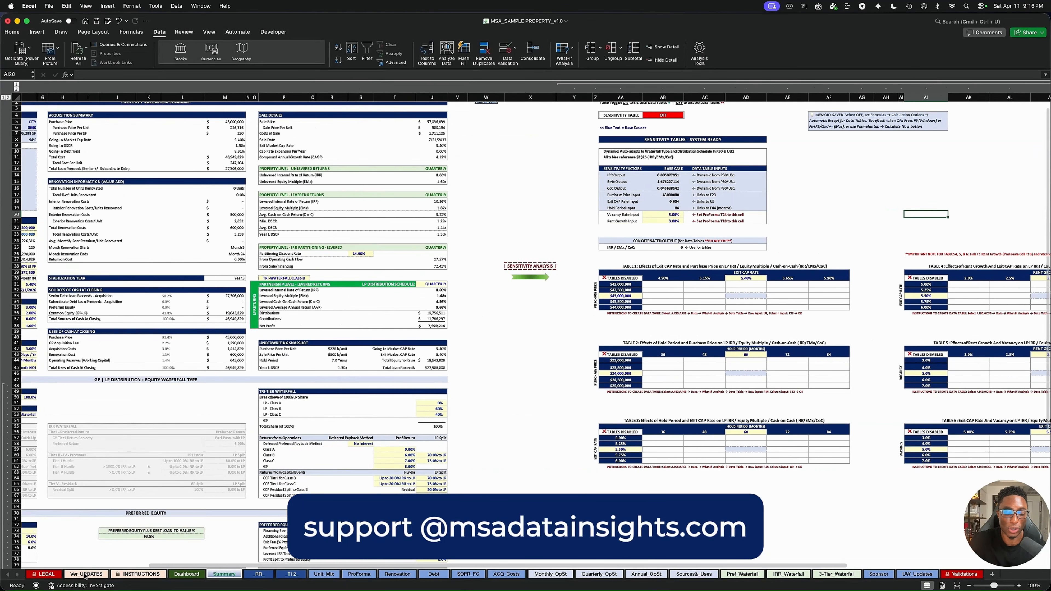
pyautogui.click(85, 573)
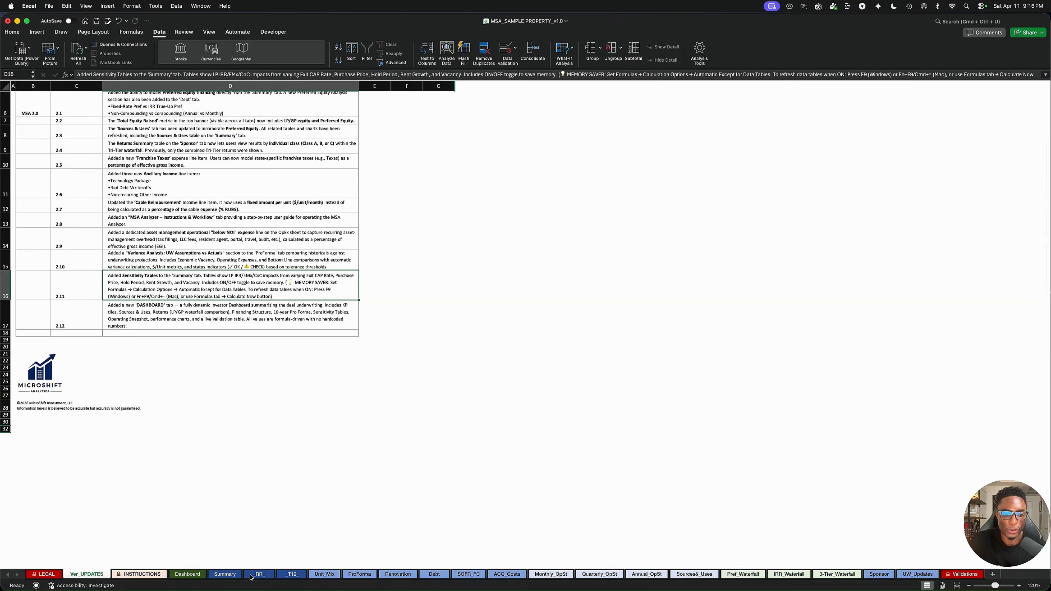
# View the simple-format rent roll on the RR sheet and the T-12 financials with their line item mapping.
pyautogui.click(260, 575)
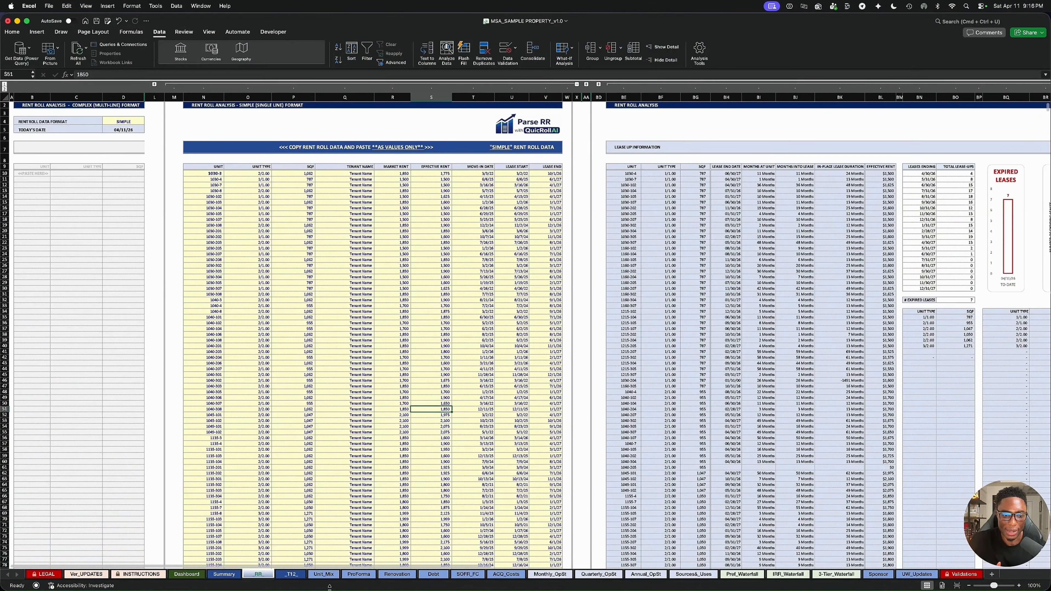
pyautogui.click(295, 575)
pyautogui.click(259, 575)
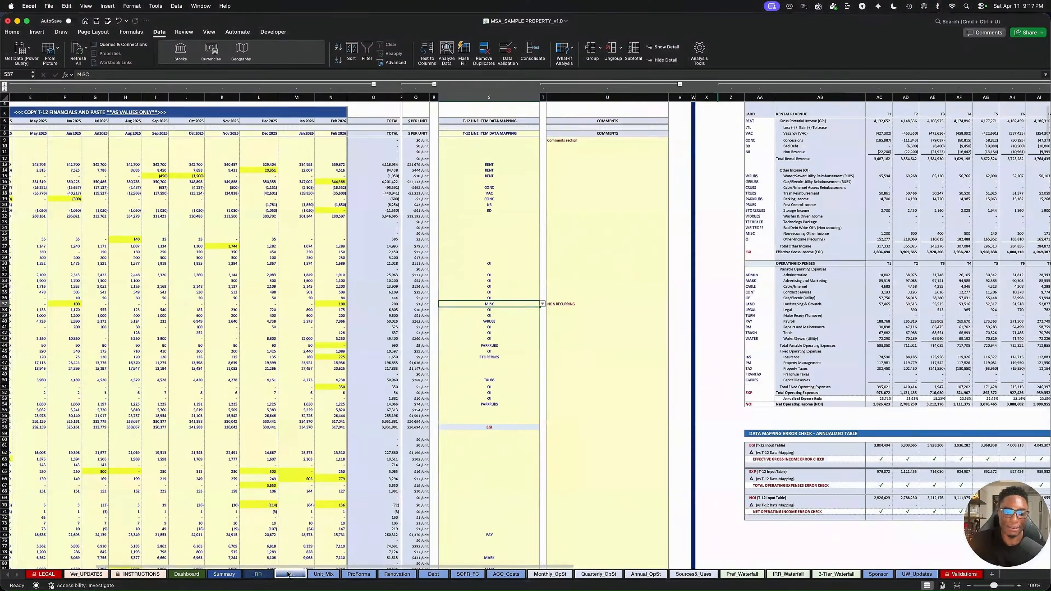
pyautogui.hscroll(-5, 374, 214)
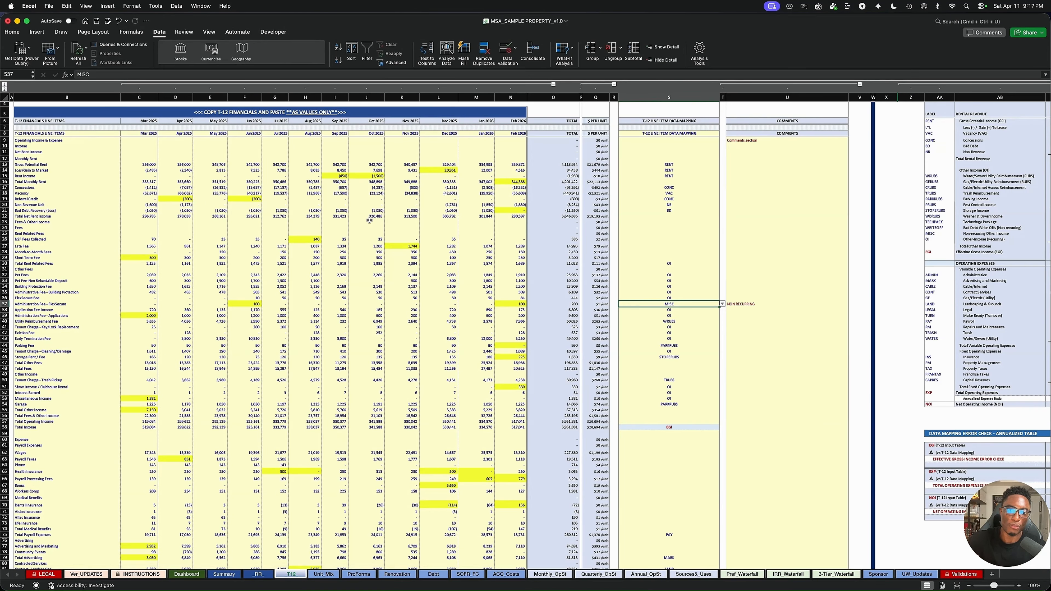
pyautogui.click(258, 573)
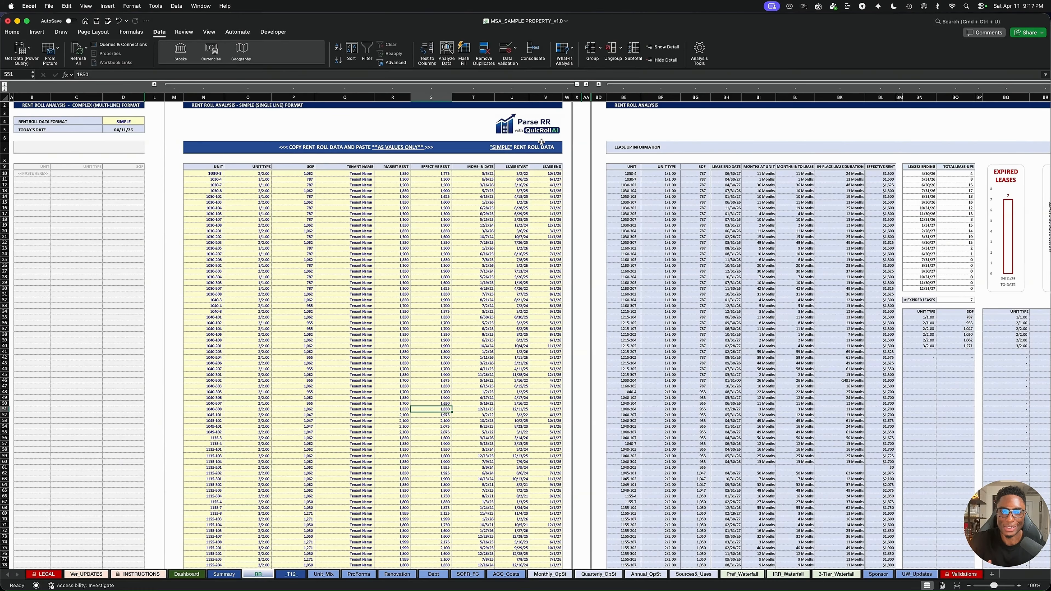
pyautogui.scroll(1, 794, 339)
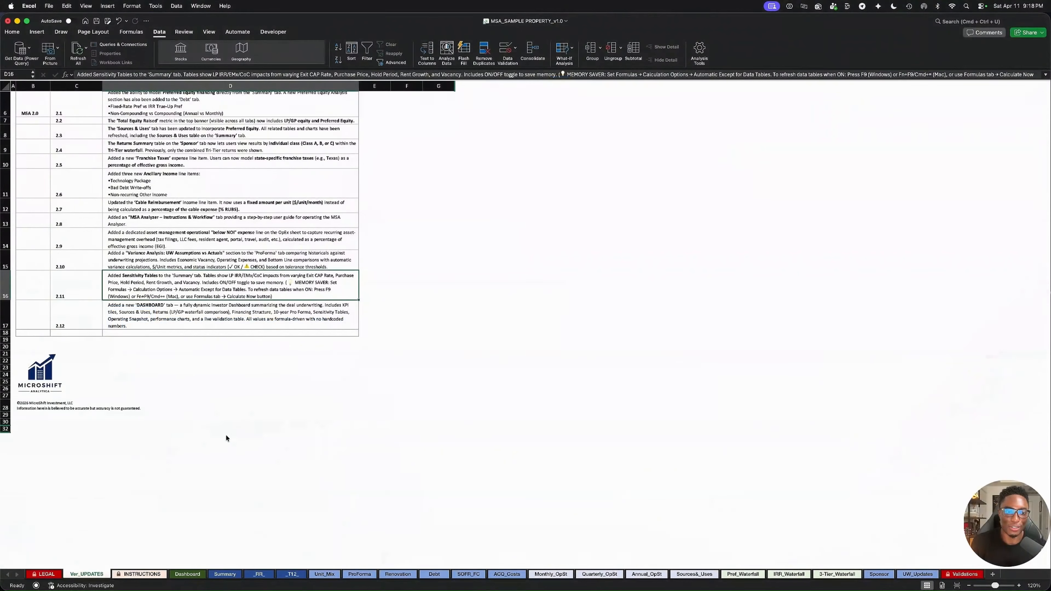
# Review the monthly operating statement from rental revenue through financing cash flows, property-level returns and the helper calculations.
pyautogui.scroll(2, 265, 446)
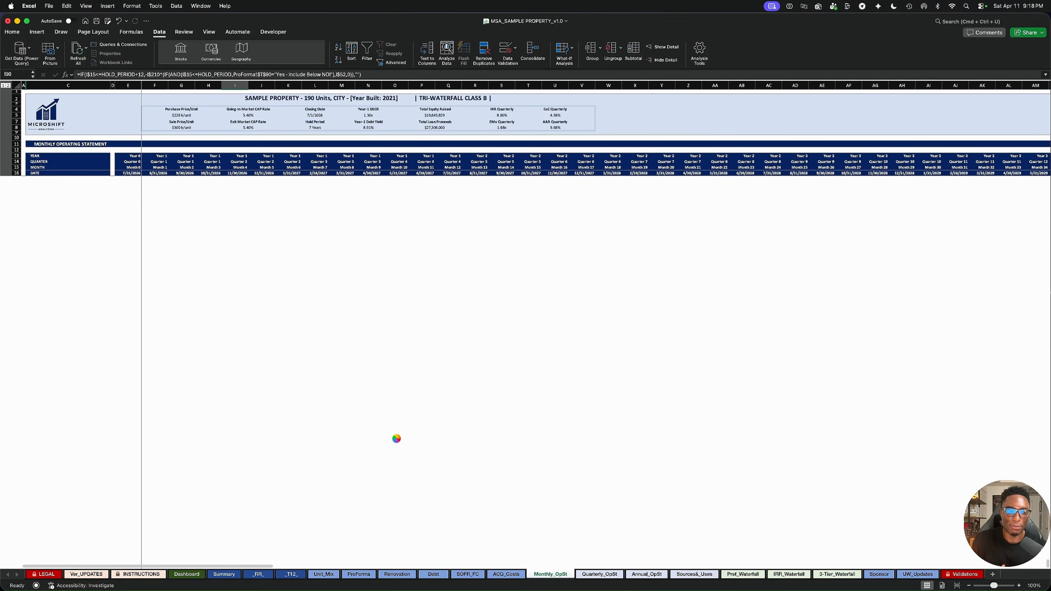
pyautogui.scroll(15, 352, 260)
pyautogui.scroll(-10, 371, 275)
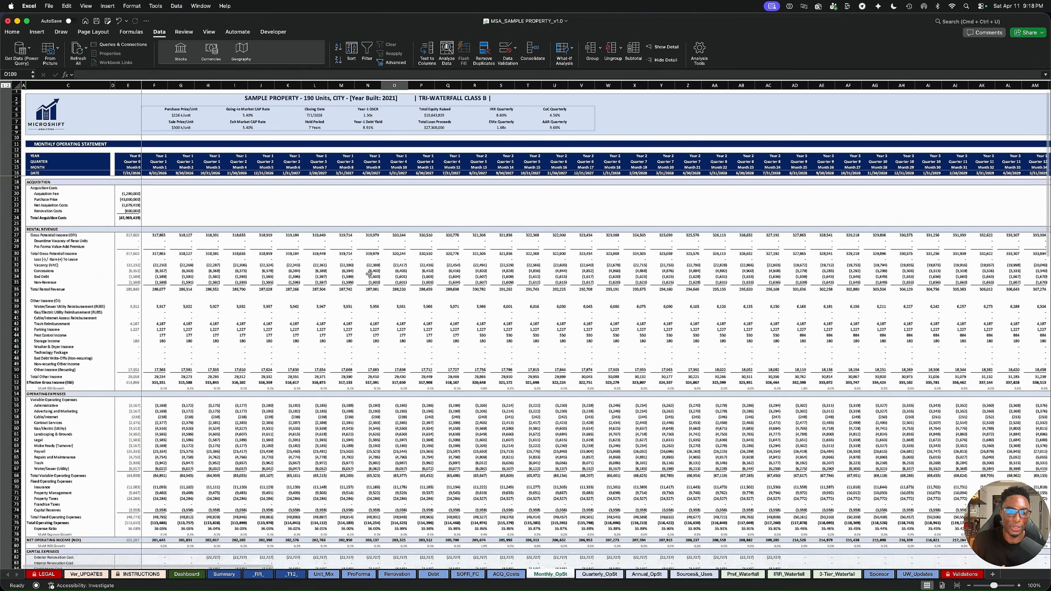
pyautogui.scroll(-15, 371, 275)
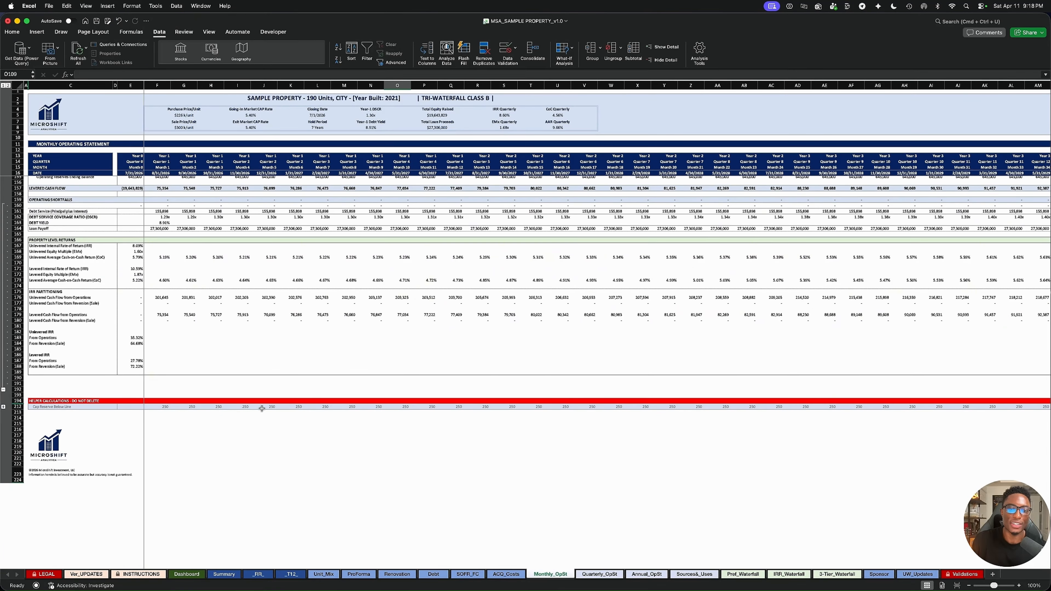
pyautogui.scroll(8, 262, 409)
pyautogui.hscroll(1, 262, 409)
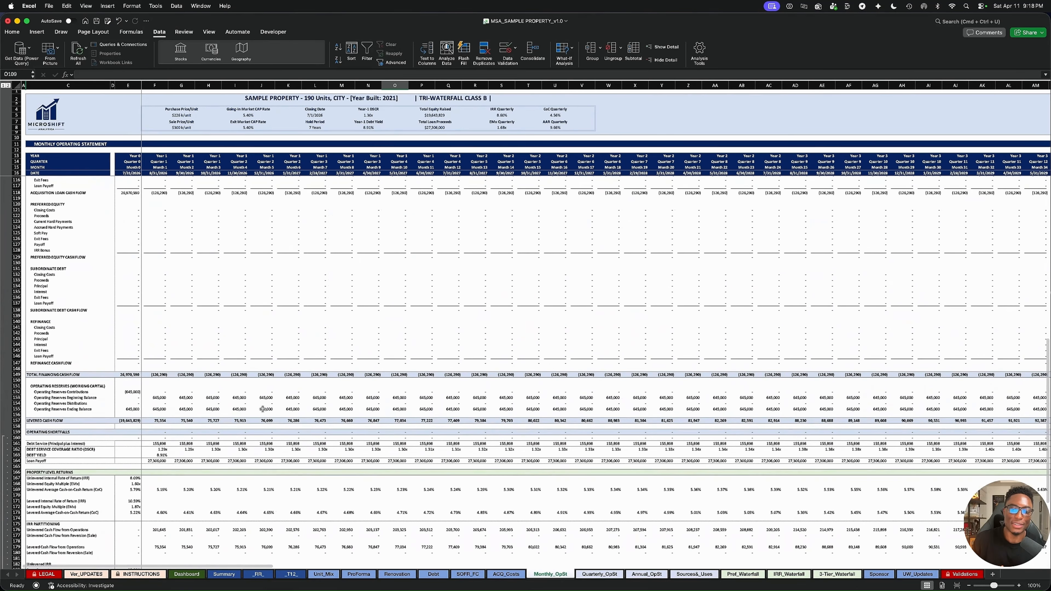